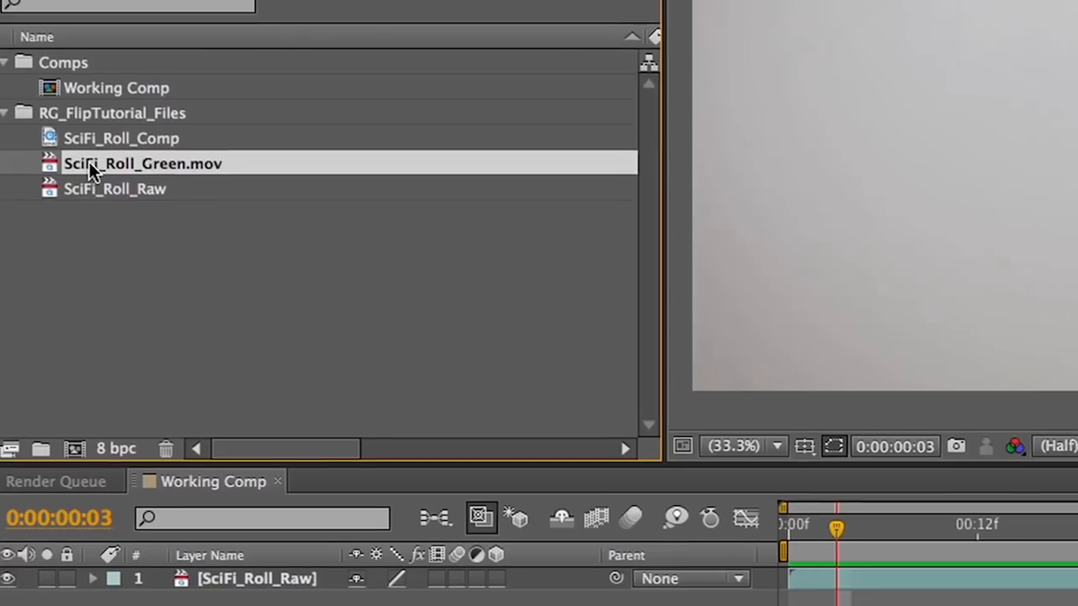
# Create a composition from SciFi_Roll_Green.mov and limit its work area to frames 10 through 17.
pyautogui.moveTo(89, 165); pyautogui.dragTo(34, 444)
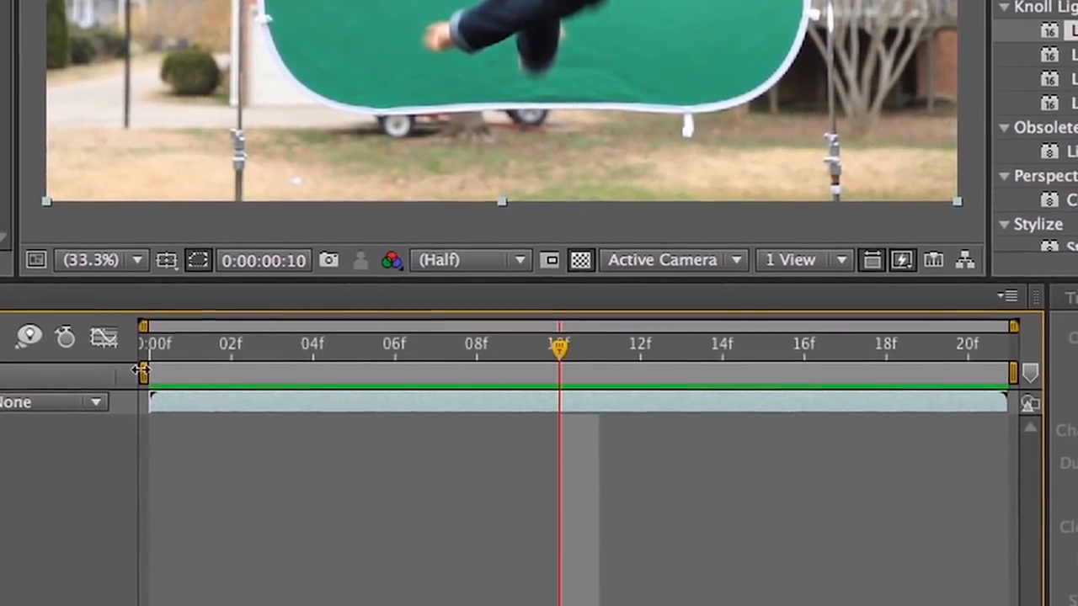
pyautogui.moveTo(199, 585); pyautogui.dragTo(582, 591)
pyautogui.moveTo(520, 376); pyautogui.dragTo(555, 373)
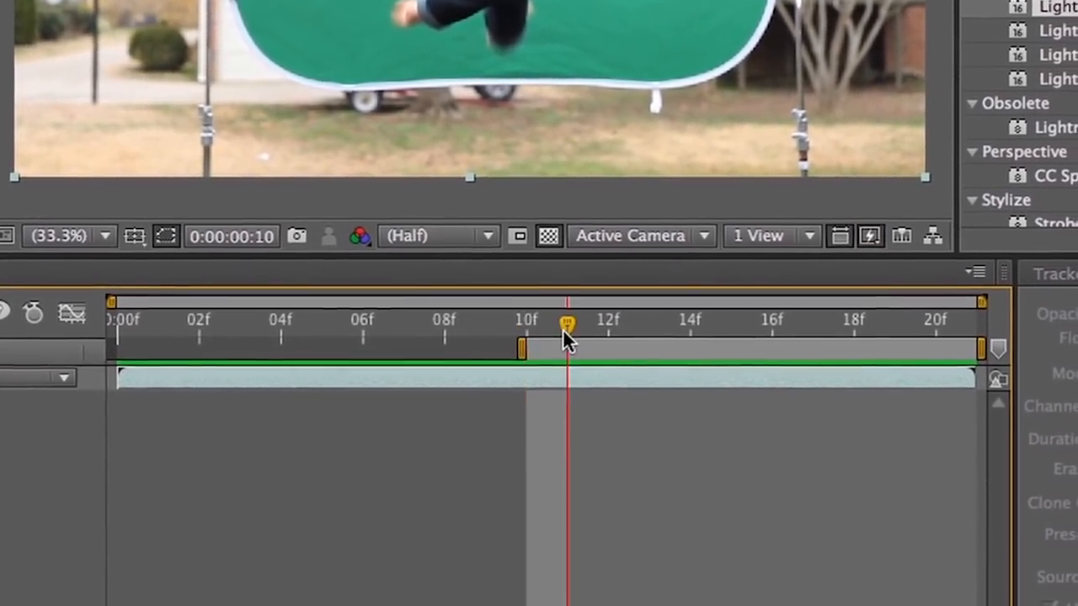
pyautogui.click(639, 347)
pyautogui.moveTo(601, 312); pyautogui.dragTo(833, 317)
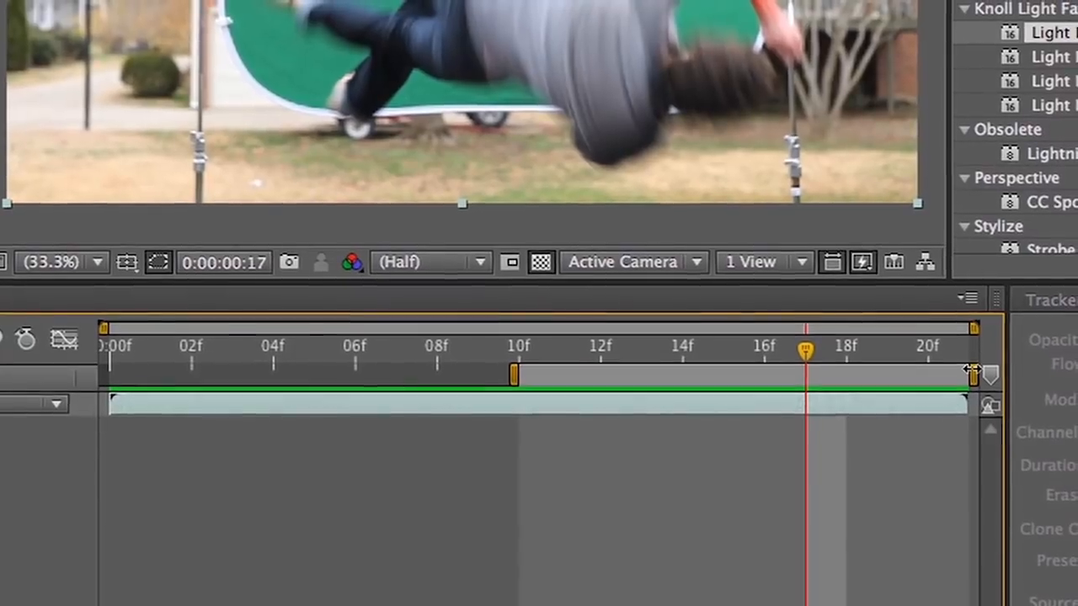
pyautogui.moveTo(986, 364); pyautogui.dragTo(782, 372)
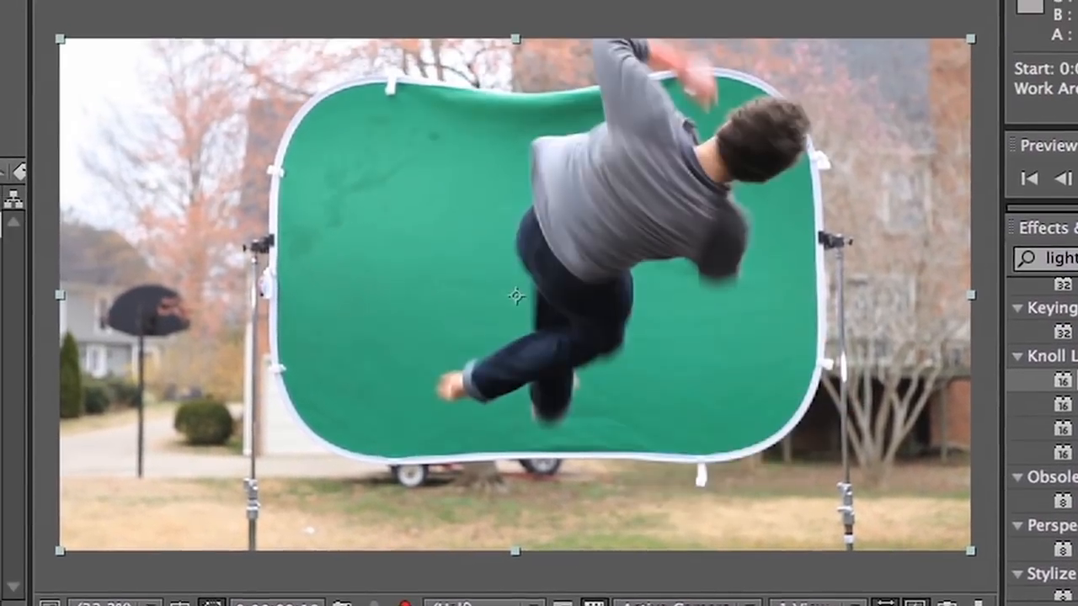
pyautogui.press('space')
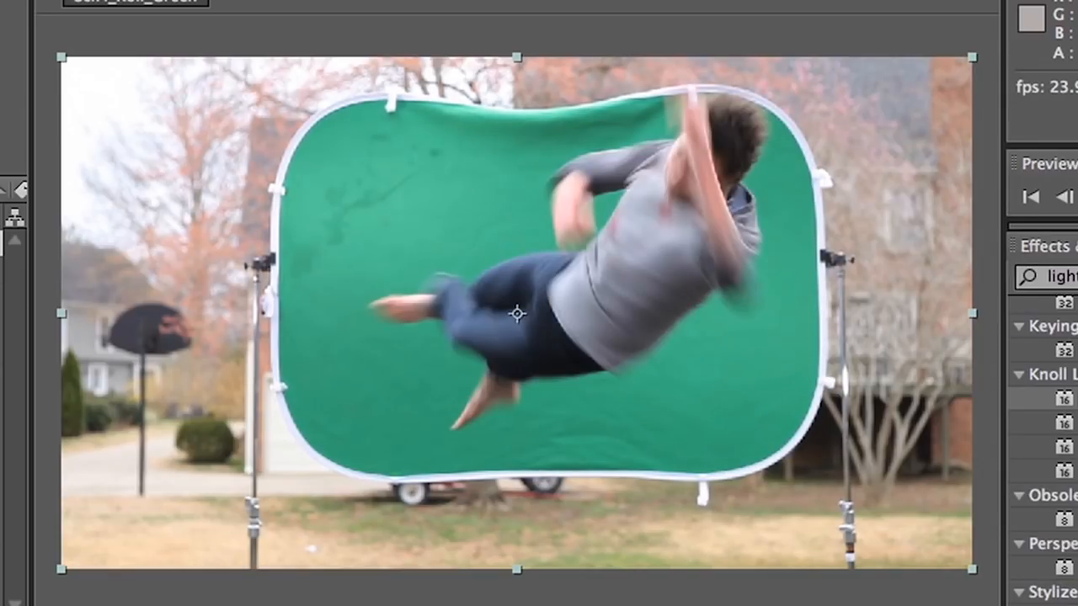
# Apply the Smooth Screen effect to the green-screen clip and sample the green backdrop as its screen color.
pyautogui.write('smooth')
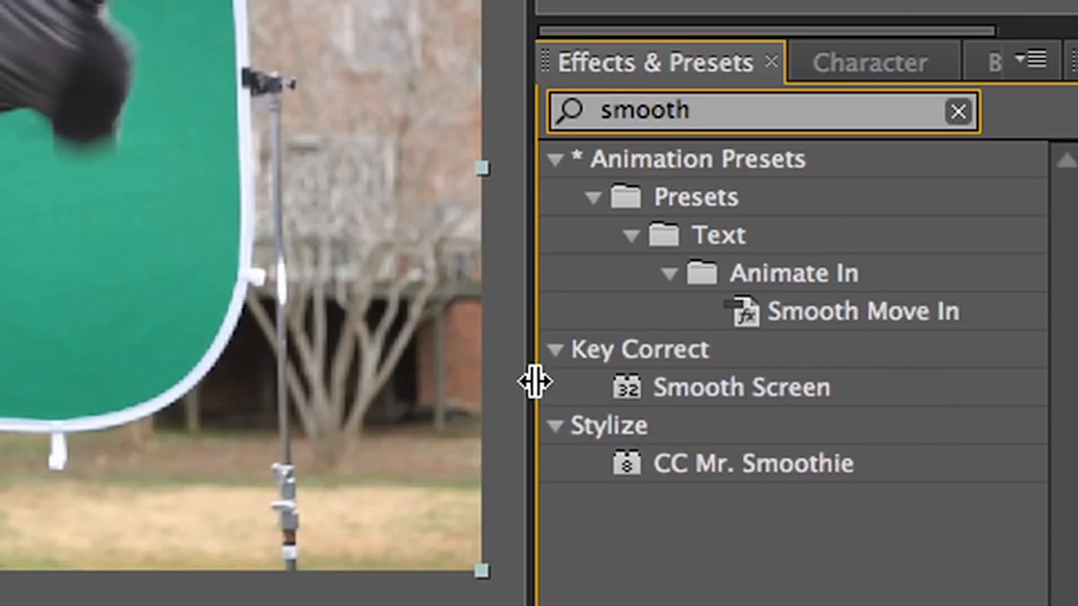
pyautogui.moveTo(695, 396); pyautogui.dragTo(0, 383)
pyautogui.moveTo(524, 275); pyautogui.dragTo(100, 467)
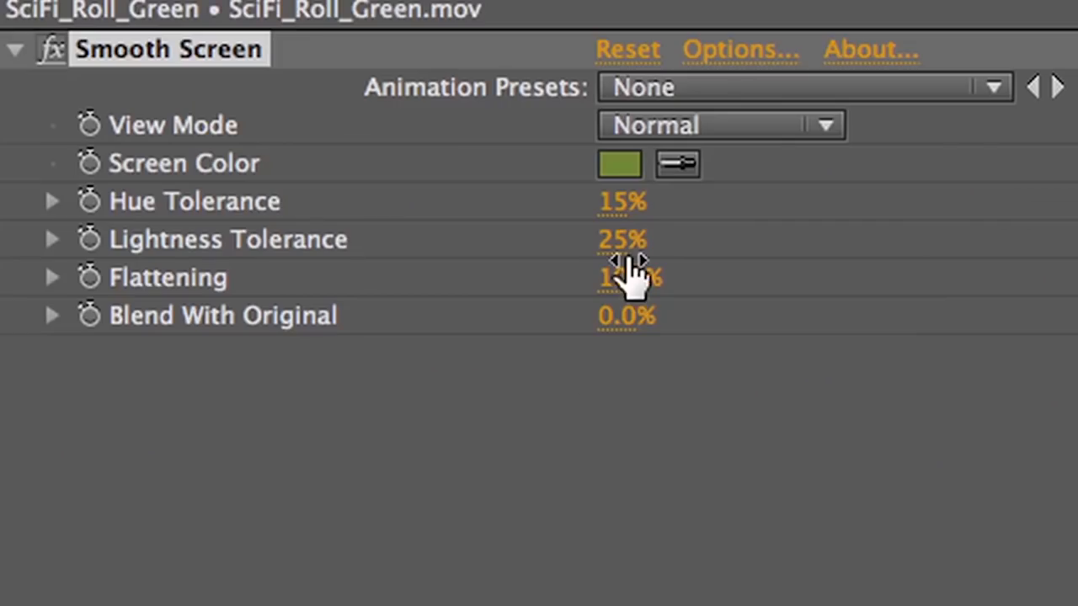
pyautogui.click(682, 163)
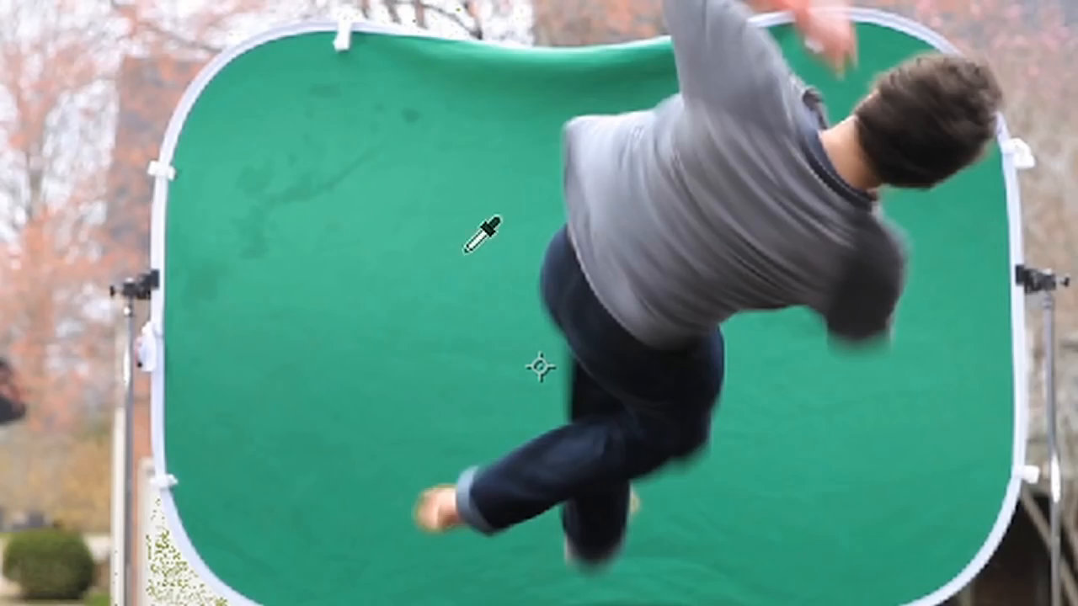
pyautogui.click(373, 239)
# Apply Primatte Keyer 4.1 to the clip and sample the green backdrop as the background color to key out.
pyautogui.write('prim')
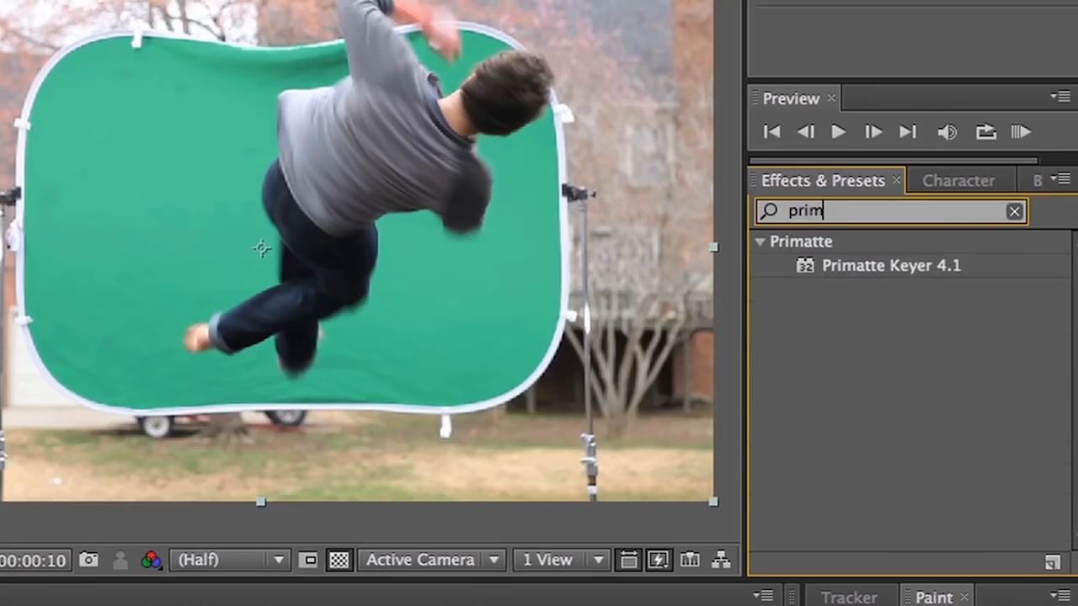
pyautogui.doubleClick(852, 257)
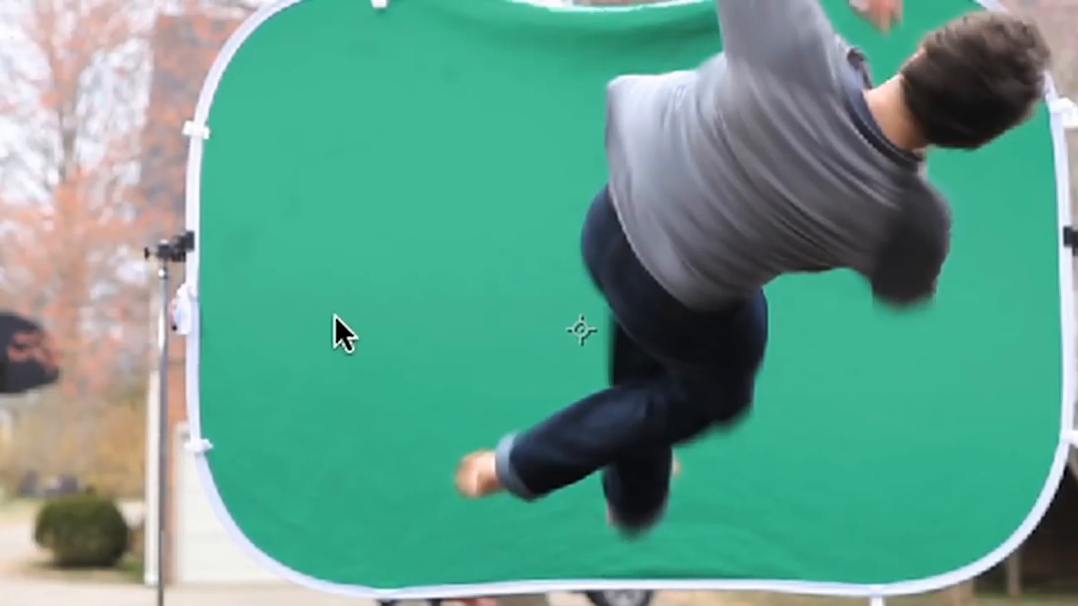
pyautogui.click(486, 217)
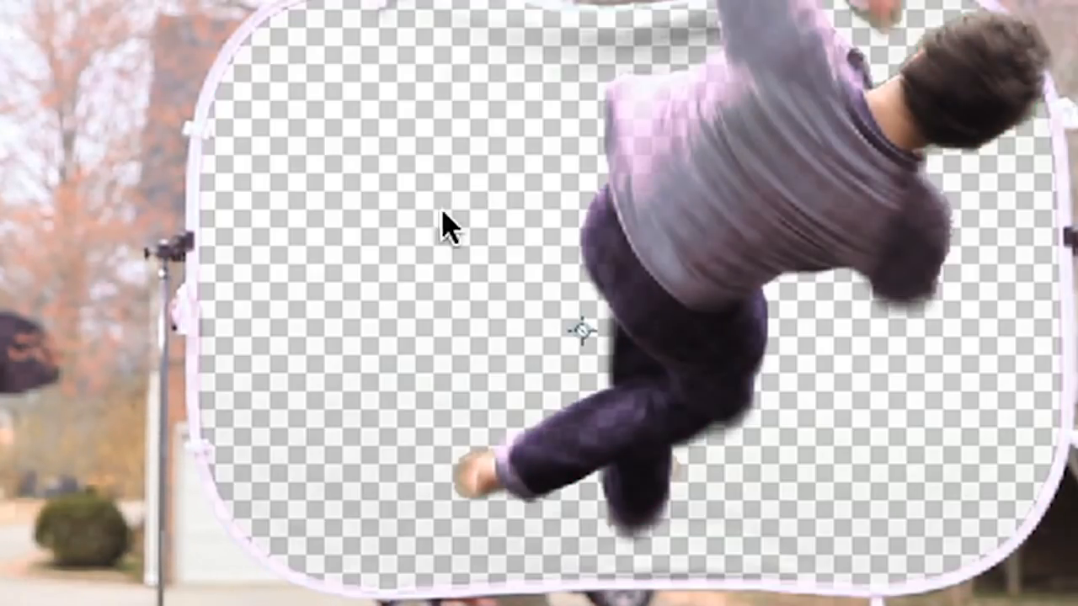
# Clean the key by sampling the dark fold near the screen's upper edge as background and the man's trousers as foreground.
pyautogui.press('.')
pyautogui.press('.')
pyautogui.press('.')
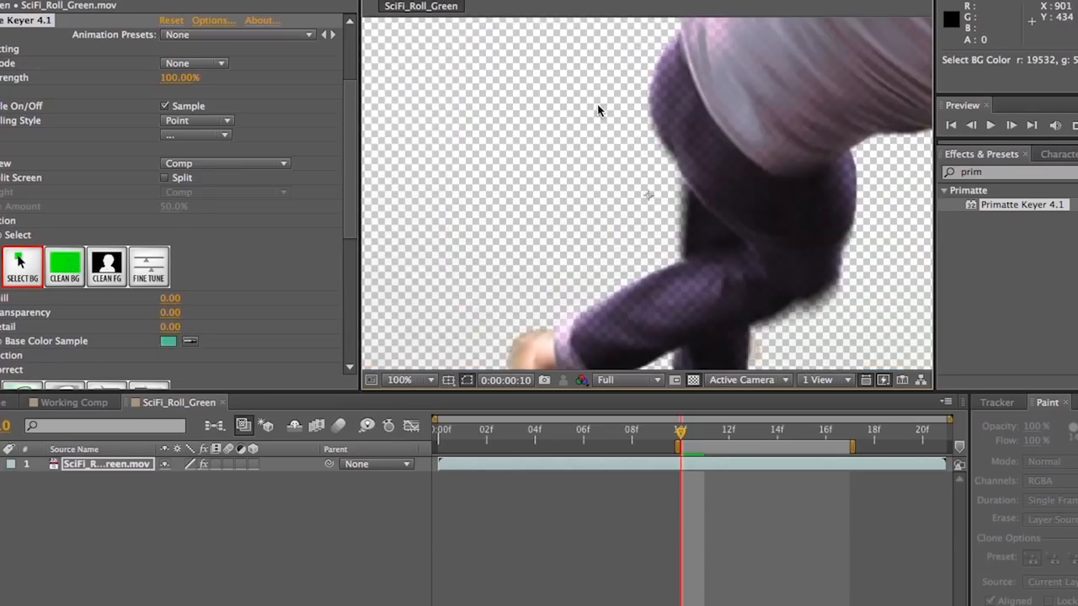
pyautogui.moveTo(597, 109); pyautogui.dragTo(545, 380)
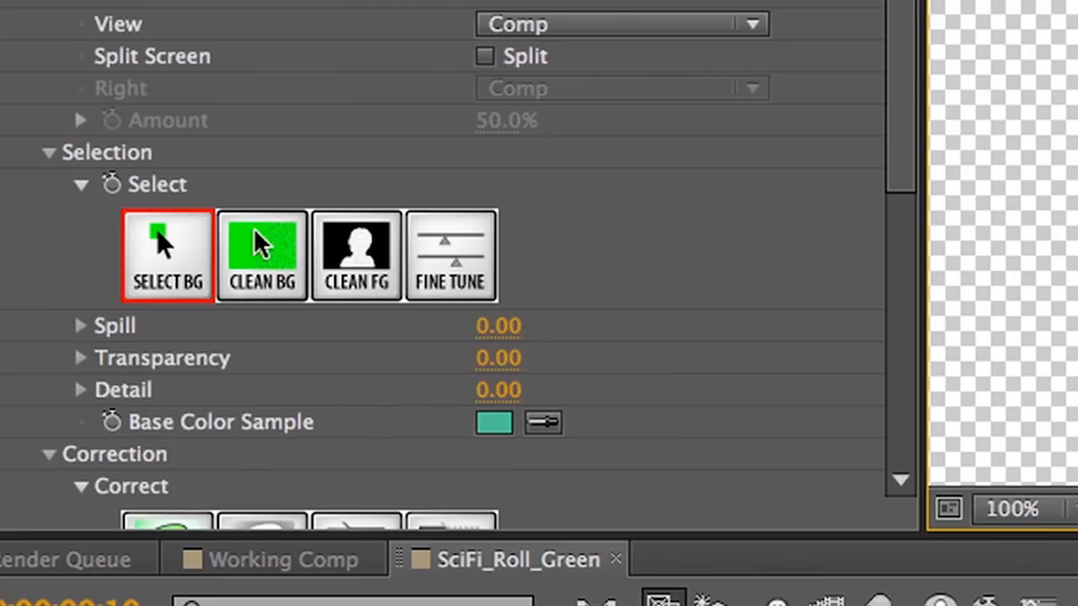
pyautogui.click(268, 247)
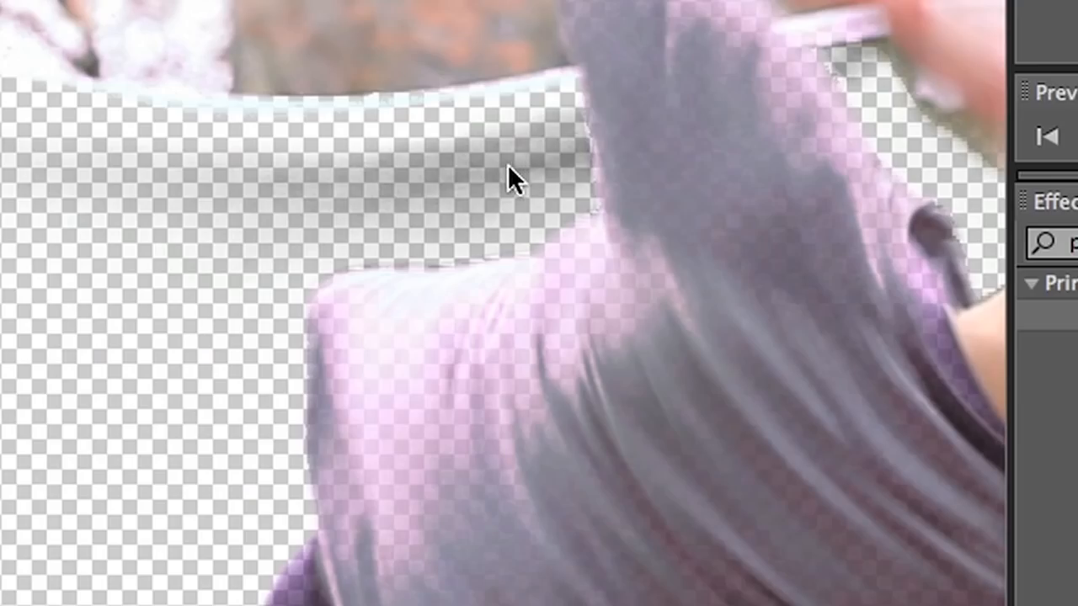
pyautogui.click(507, 166)
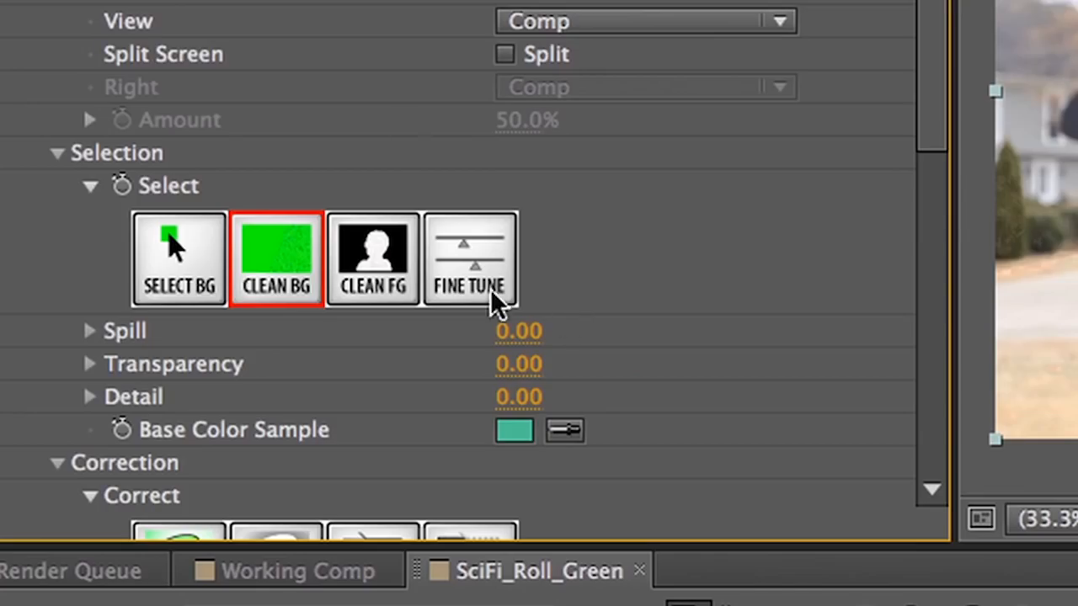
pyautogui.click(357, 257)
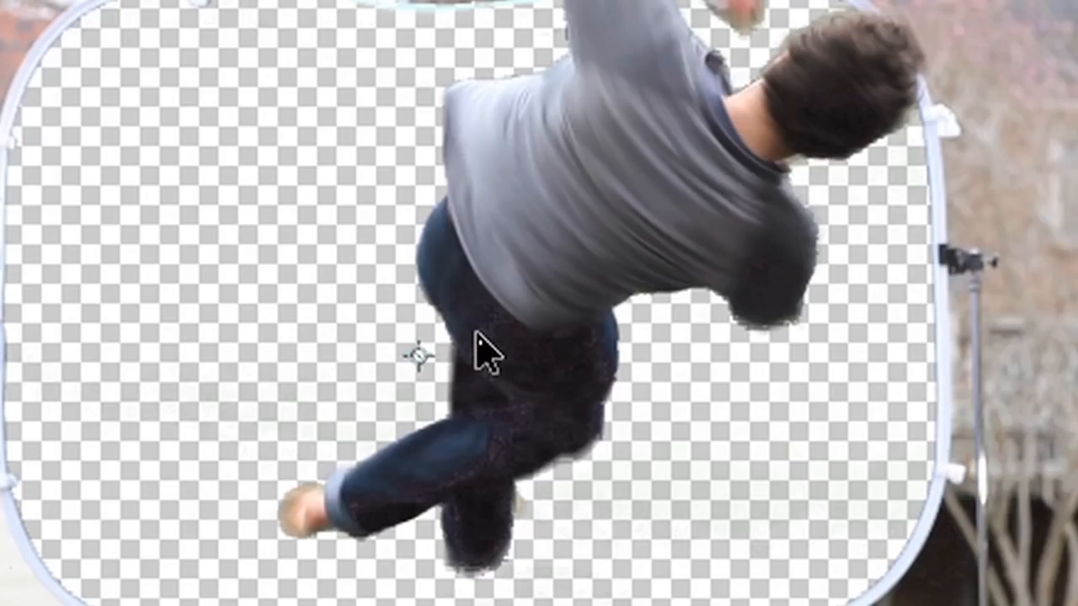
pyautogui.click(477, 331)
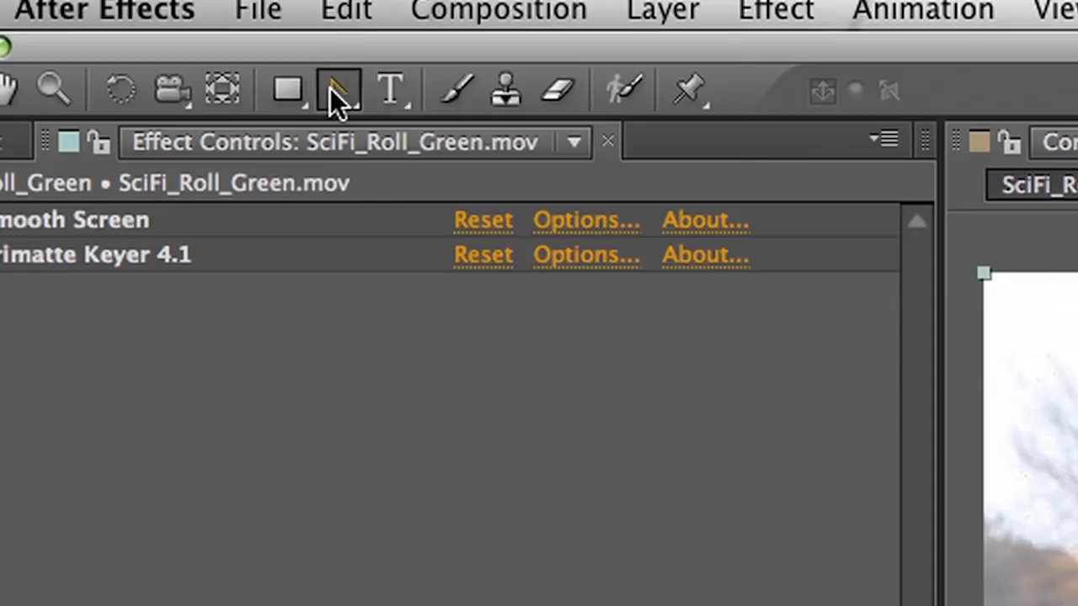
# Draw a closed Pen tool mask loosely around the jumping man to cut away the surroundings at frame 10.
pyautogui.moveTo(337, 100); pyautogui.dragTo(413, 113)
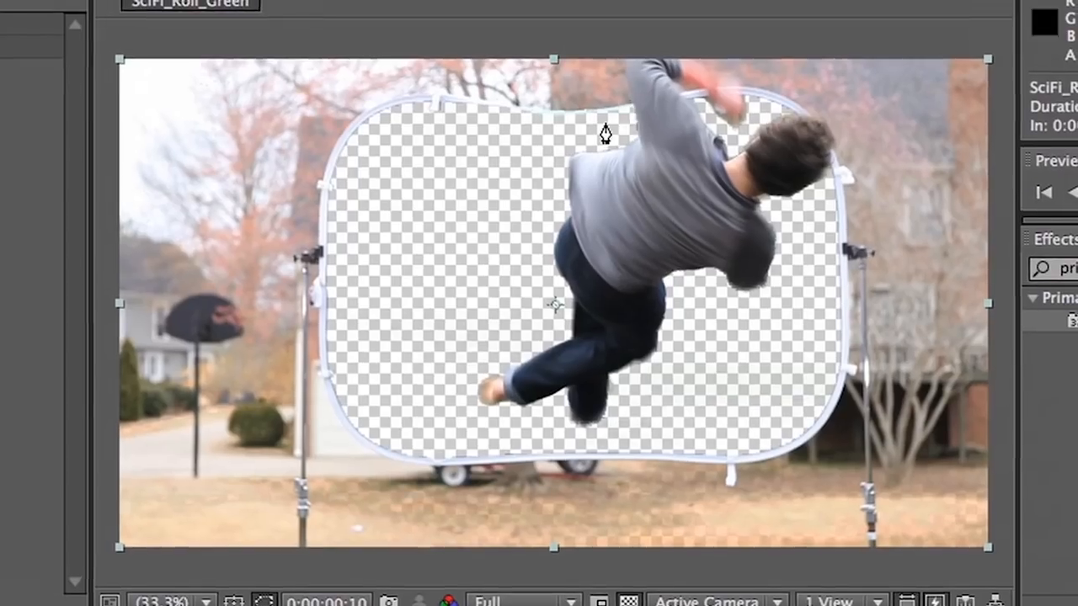
pyautogui.click(620, 128)
pyautogui.click(558, 140)
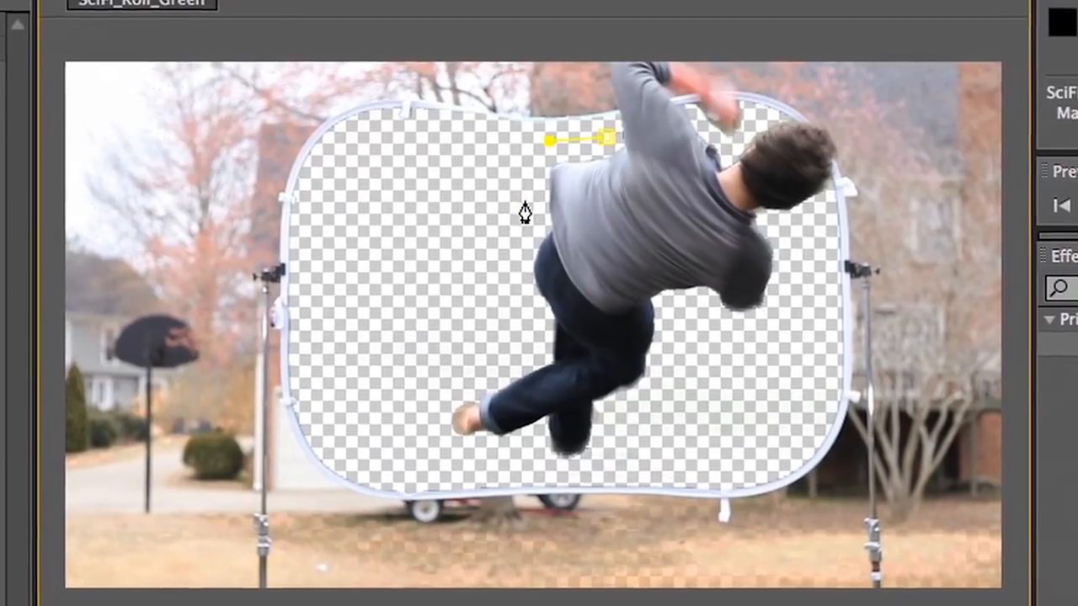
pyautogui.click(533, 195)
pyautogui.click(519, 281)
pyautogui.click(518, 359)
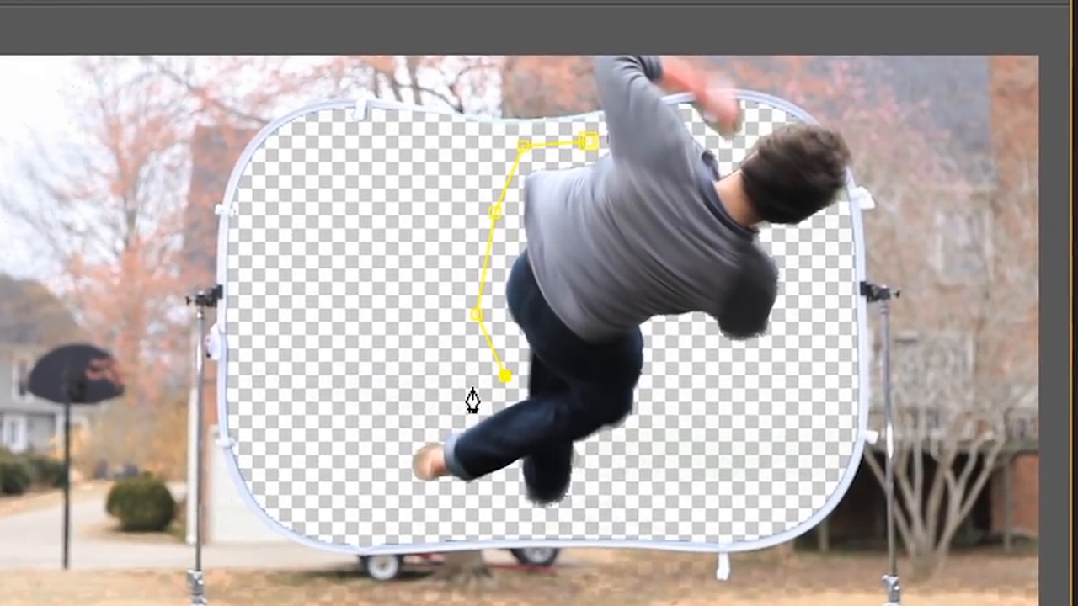
pyautogui.click(415, 404)
pyautogui.click(367, 515)
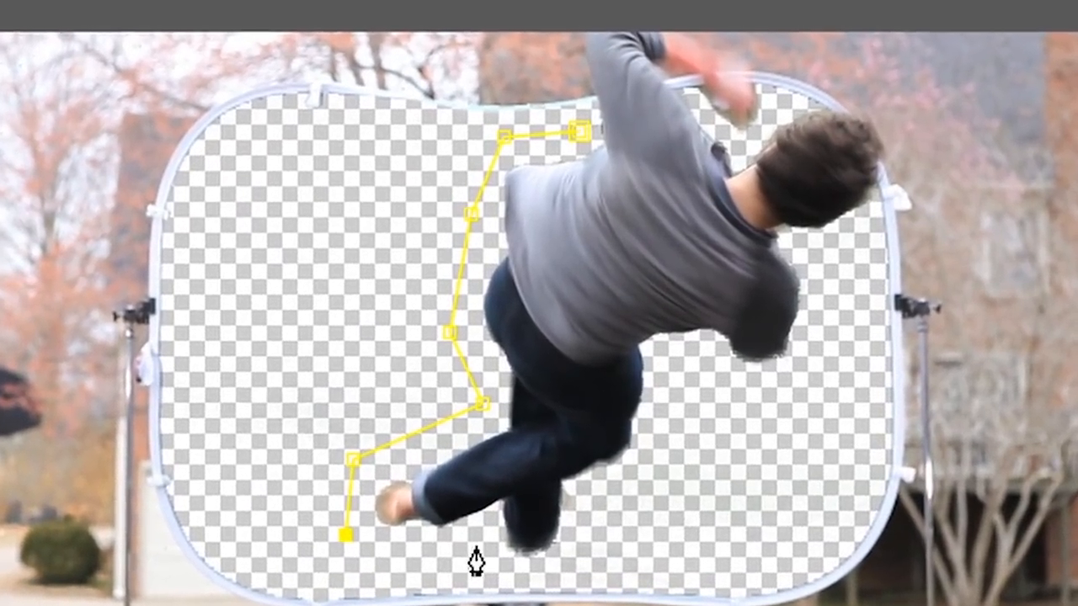
pyautogui.click(471, 526)
pyautogui.click(506, 588)
pyautogui.click(629, 578)
pyautogui.click(675, 495)
pyautogui.click(707, 380)
pyautogui.click(816, 398)
pyautogui.click(852, 335)
pyautogui.click(862, 252)
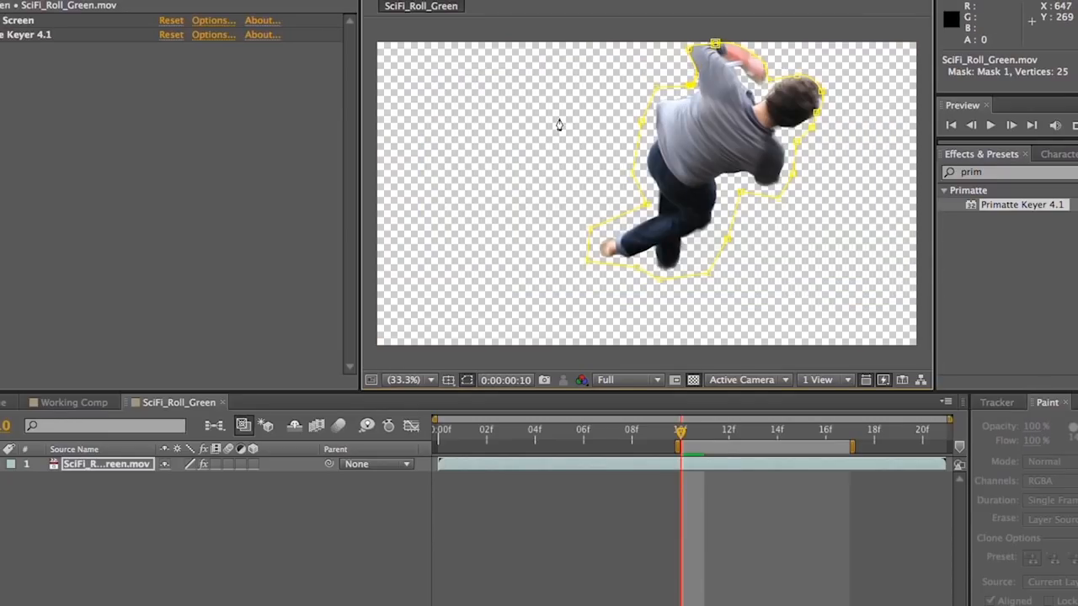
# Expand Mask 1's properties and enable keyframing of its Mask Path at frame 10.
pyautogui.click(0, 464)
pyautogui.click(12, 478)
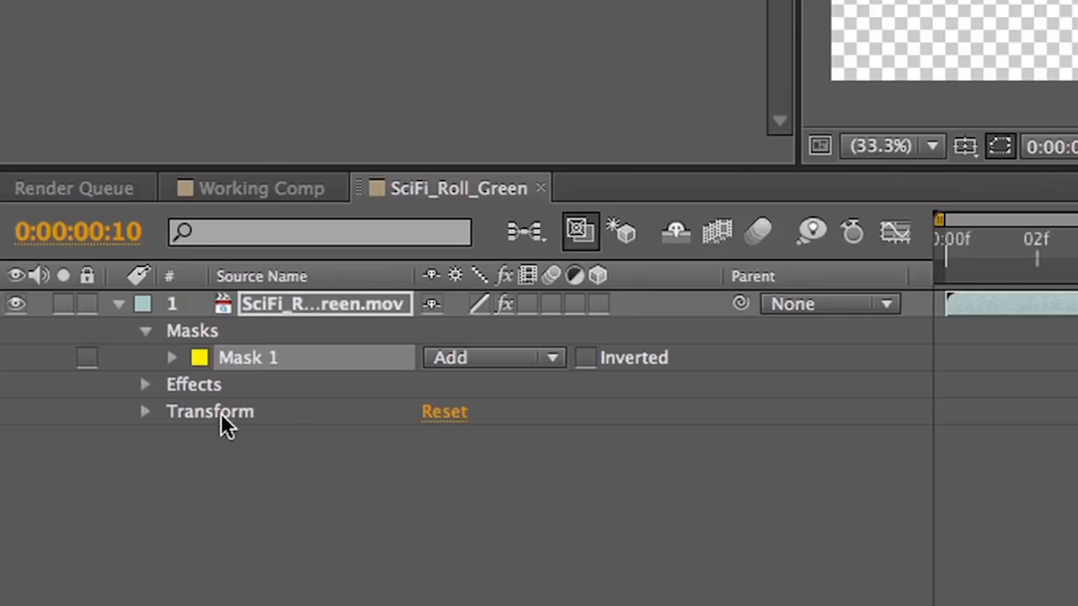
pyautogui.click(175, 362)
pyautogui.click(226, 383)
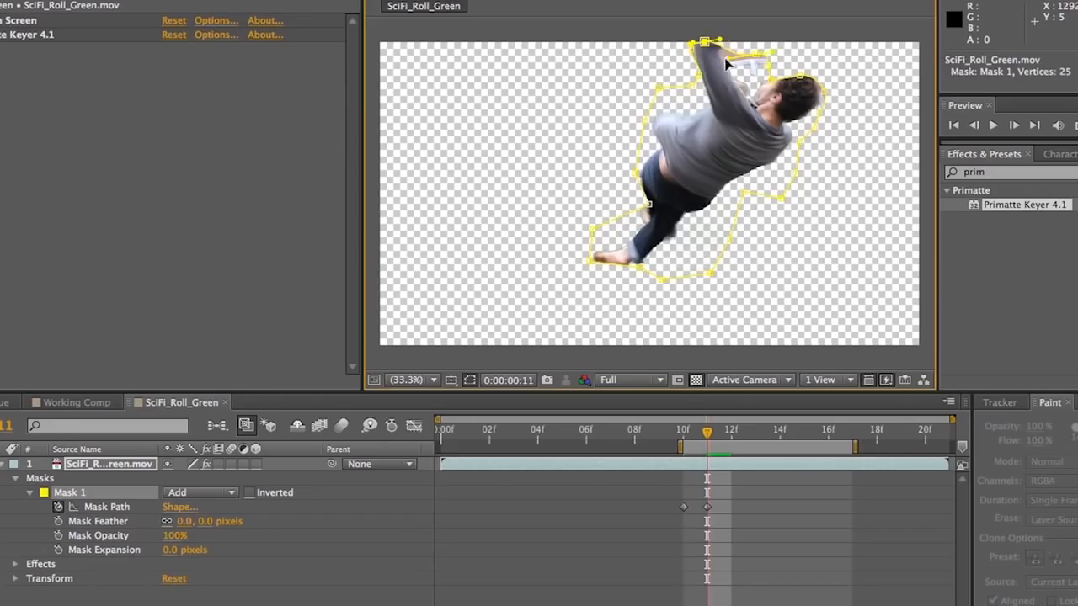
# Reshape the mask path at frames 11 and 12 to follow the man's raised arm, head and feet.
pyautogui.moveTo(726, 62); pyautogui.dragTo(747, 75)
pyautogui.moveTo(800, 76); pyautogui.dragTo(802, 63)
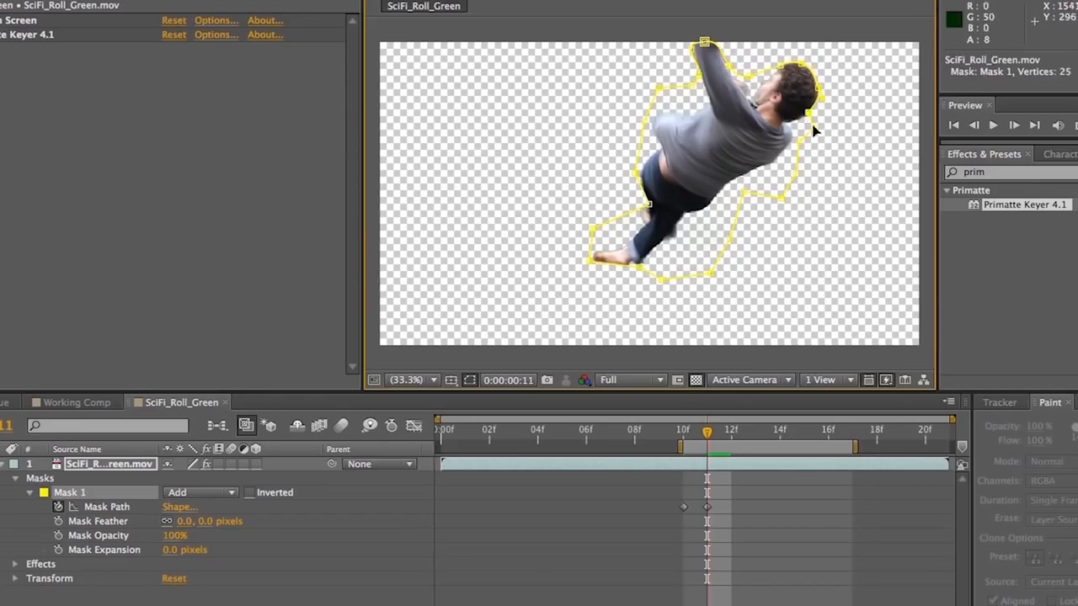
pyautogui.moveTo(589, 261); pyautogui.dragTo(572, 261)
pyautogui.press('pagedown')
pyautogui.moveTo(705, 42); pyautogui.dragTo(704, 76)
pyautogui.moveTo(730, 65); pyautogui.dragTo(759, 65)
pyautogui.moveTo(820, 87); pyautogui.dragTo(812, 89)
pyautogui.moveTo(632, 200); pyautogui.dragTo(583, 178)
# Fit the mask path around the man's head at frame 13 and turn off the transparency grid.
pyautogui.press('pagedown')
pyautogui.moveTo(718, 64)
pyautogui.mouseDown()
pyautogui.moveTo(714, 76)
pyautogui.moveTo(725, 62)
pyautogui.mouseUp()
pyautogui.moveTo(794, 59); pyautogui.dragTo(762, 62)
pyautogui.moveTo(812, 89); pyautogui.dragTo(799, 82)
pyautogui.click(695, 379)
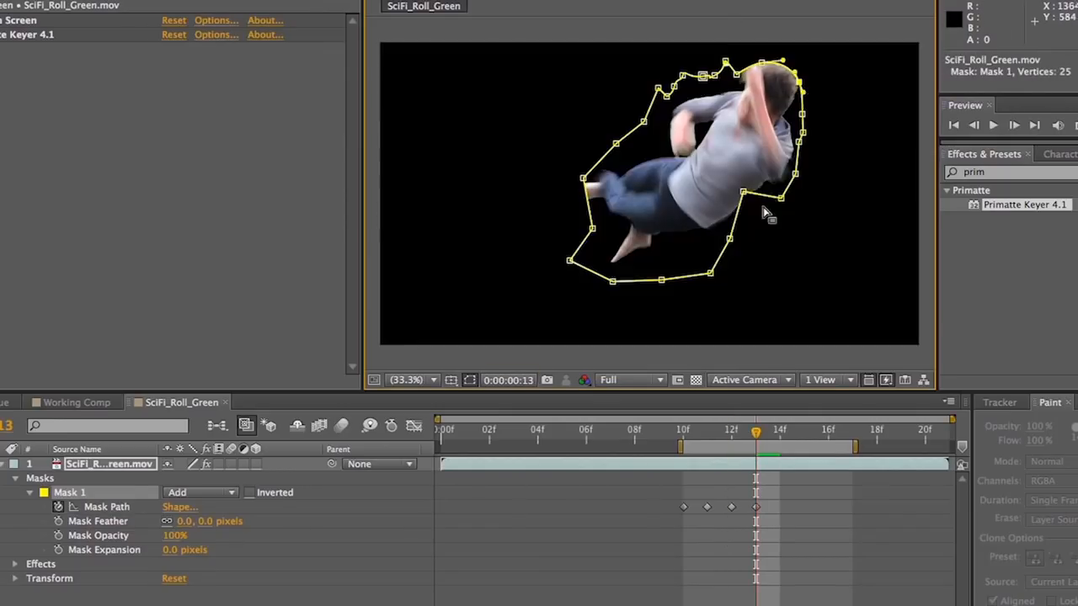
# Reshape the mask path at frame 14 around the man's feet, head and lowered hand.
pyautogui.press('pagedown')
pyautogui.moveTo(592, 228); pyautogui.dragTo(534, 205)
pyautogui.moveTo(583, 178); pyautogui.dragTo(553, 158)
pyautogui.moveTo(762, 63); pyautogui.dragTo(748, 80)
pyautogui.moveTo(780, 198); pyautogui.dragTo(821, 241)
pyautogui.moveTo(749, 210); pyautogui.dragTo(770, 227)
# Pull the mask outward beyond the man's trailing foot and continue fitting its path frame by frame through frame 17.
pyautogui.press('pagedown')
pyautogui.moveTo(570, 260); pyautogui.dragTo(521, 225)
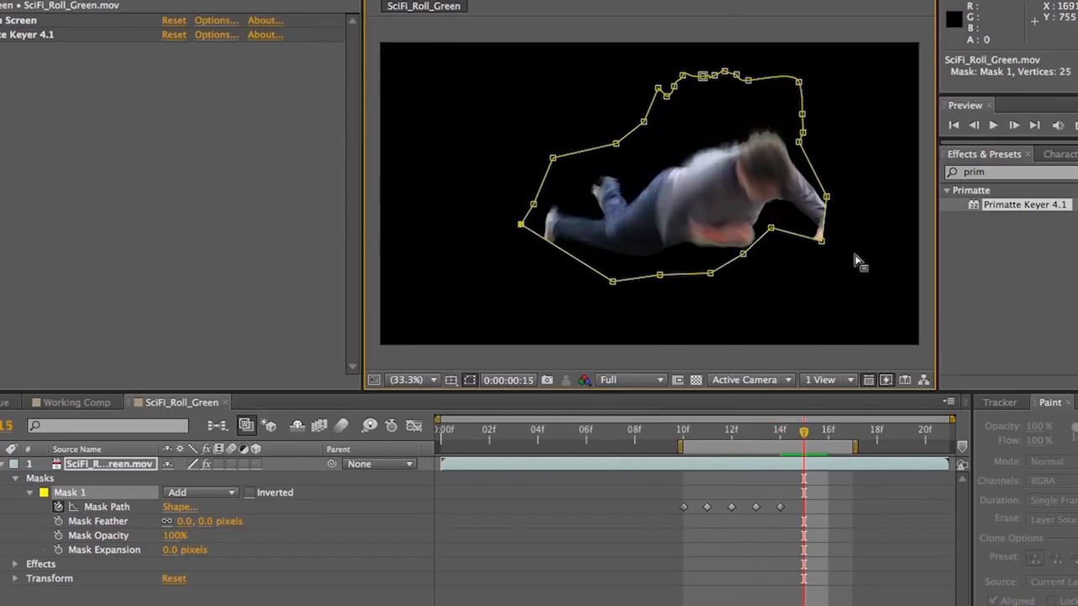
pyautogui.press('pagedown')
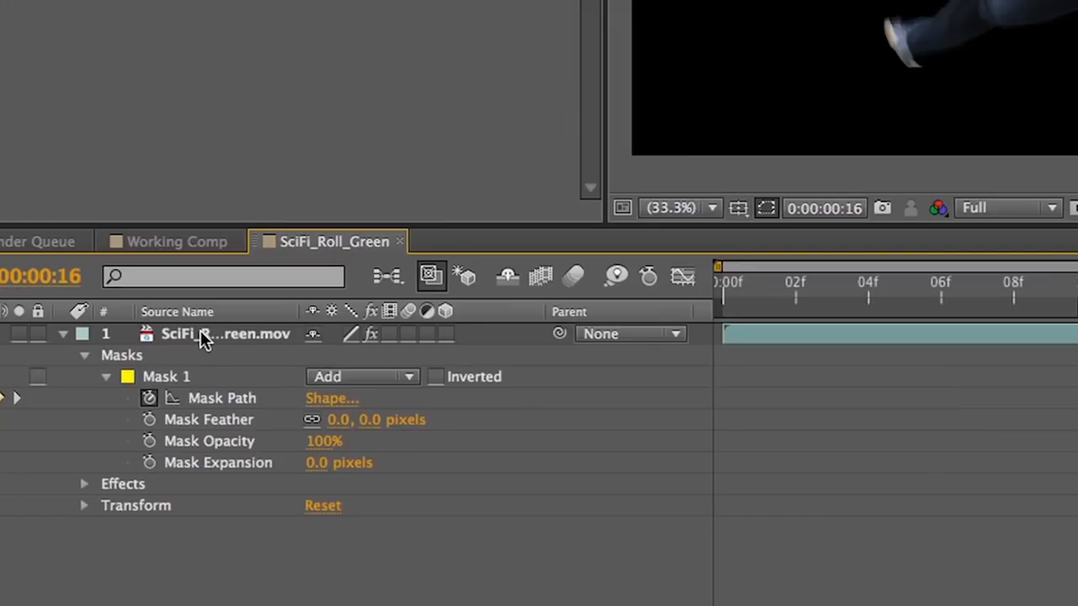
pyautogui.press('pagedown')
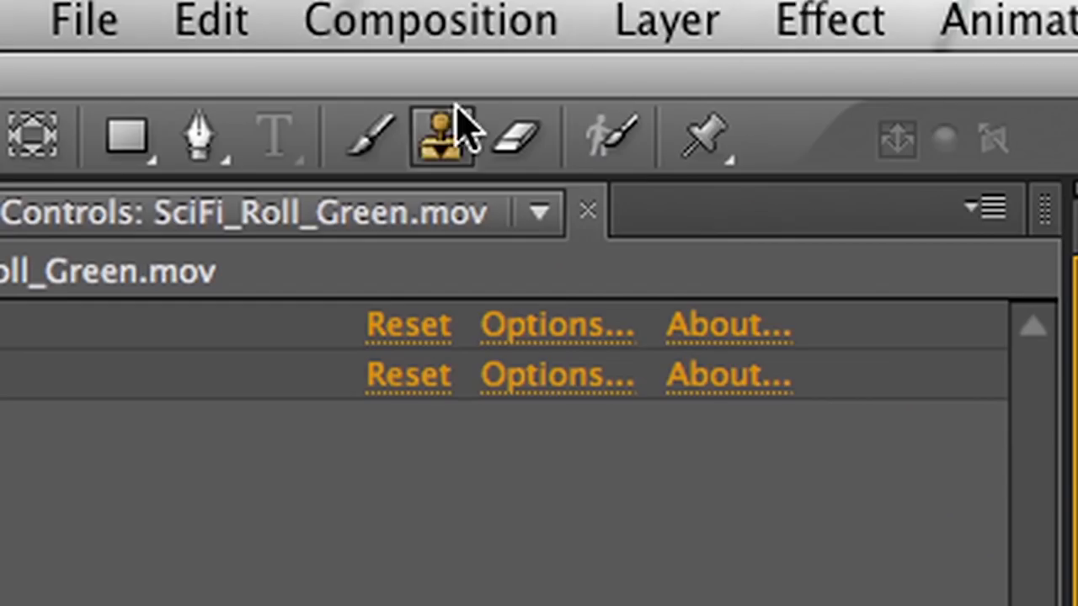
# Erase the leftover white screen frame between the man's arm and head at frame 17 with a 14 px single-frame Eraser.
pyautogui.click(235, 2)
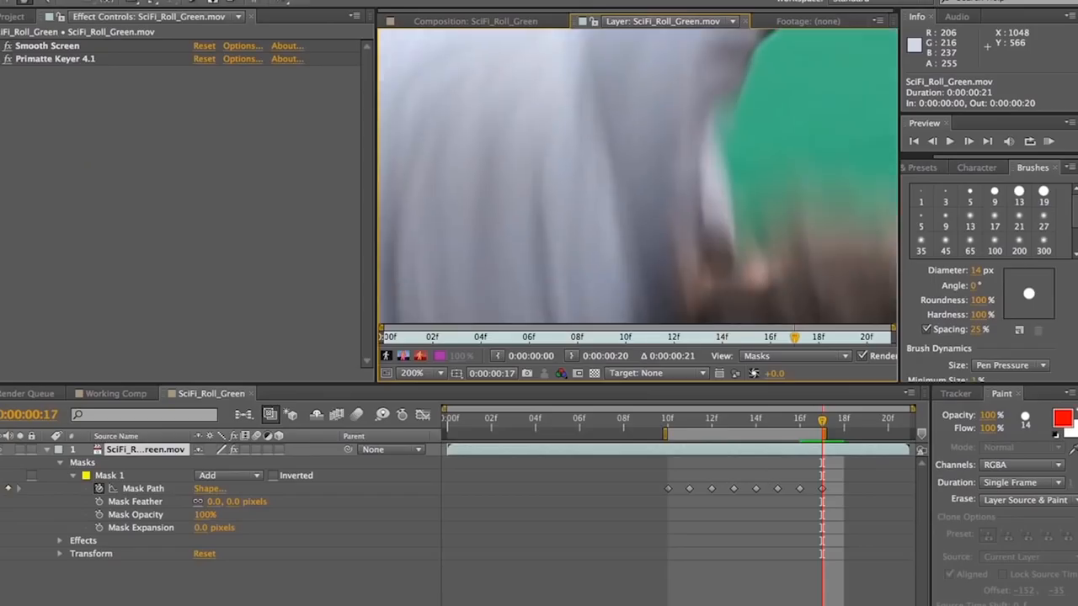
pyautogui.moveTo(615, 162); pyautogui.dragTo(481, 79)
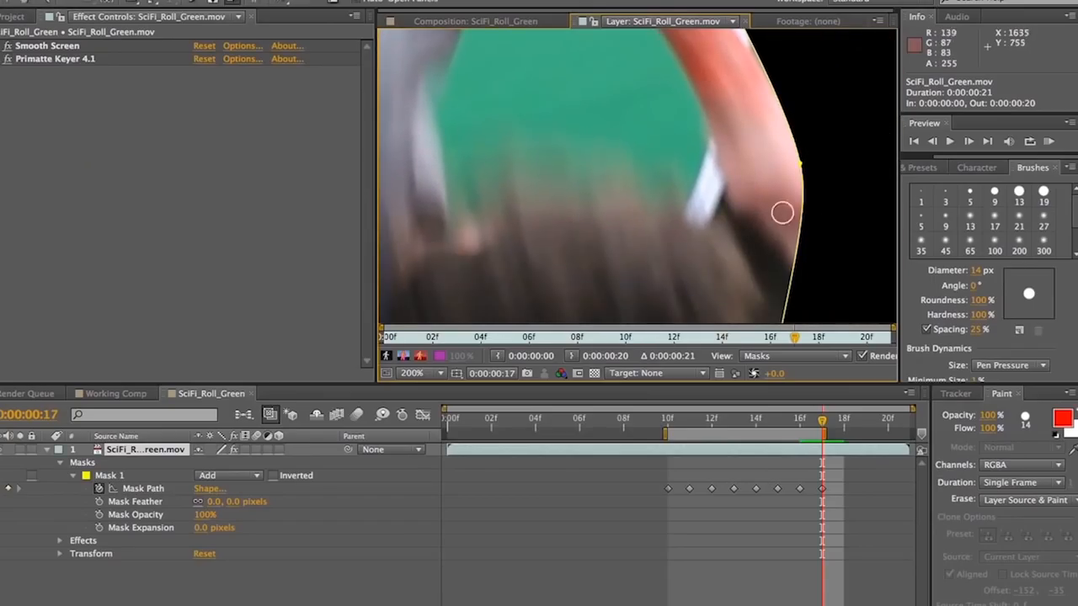
pyautogui.moveTo(702, 148); pyautogui.dragTo(710, 176)
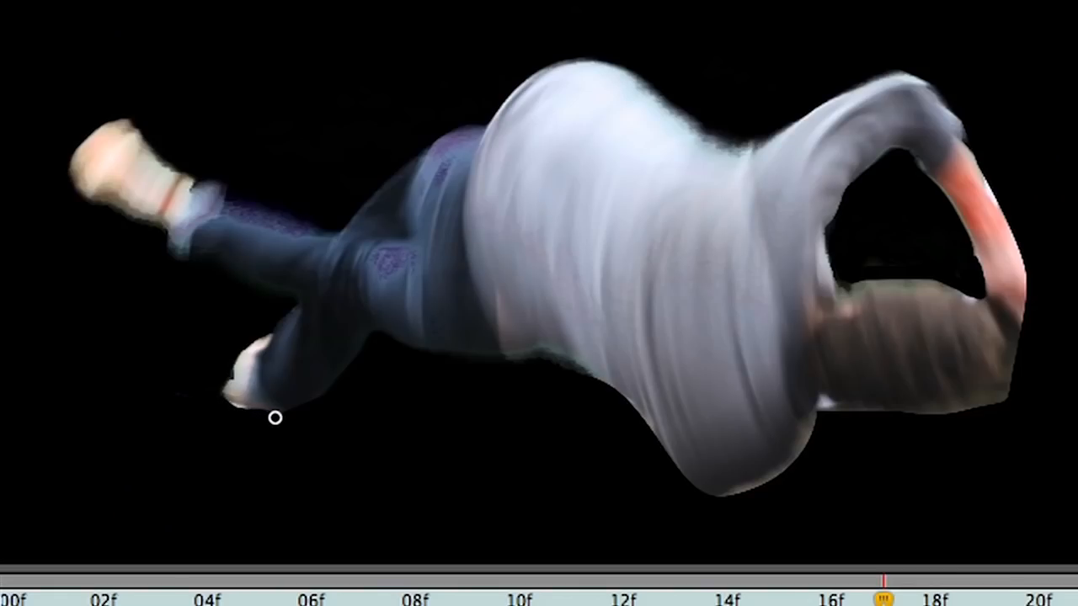
# Erase the leftover fringe between the man's shirt and bent arm at frame 16.
pyautogui.press('pageup')
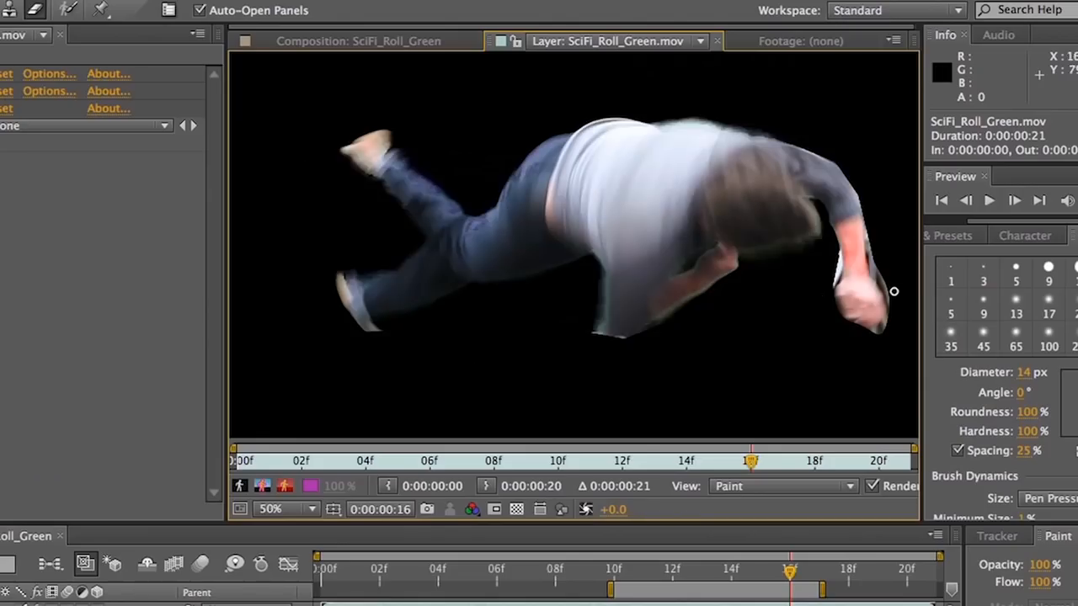
pyautogui.scroll(2, 830, 282)
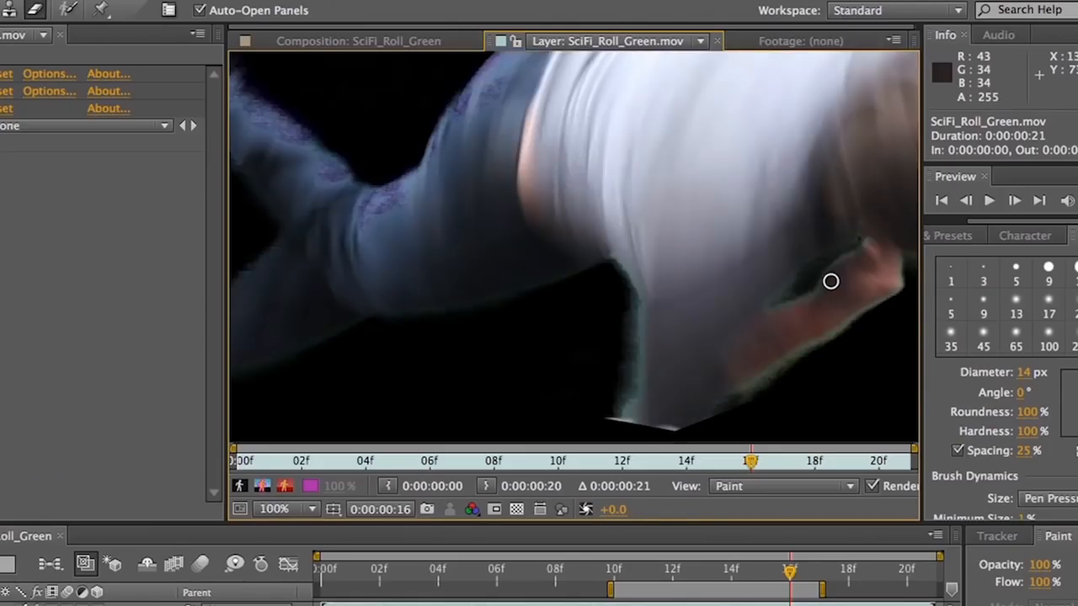
pyautogui.moveTo(830, 281); pyautogui.dragTo(445, 268)
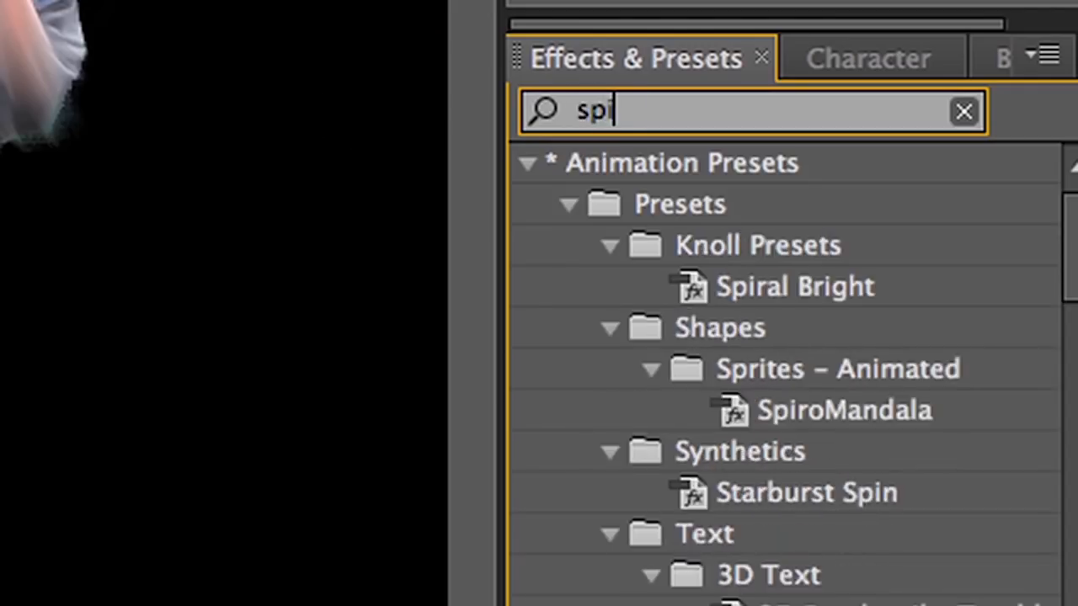
# Find the Spill Killer effect and apply it to the keyed SciFi_Roll_Green.mov layer.
pyautogui.write('ll')
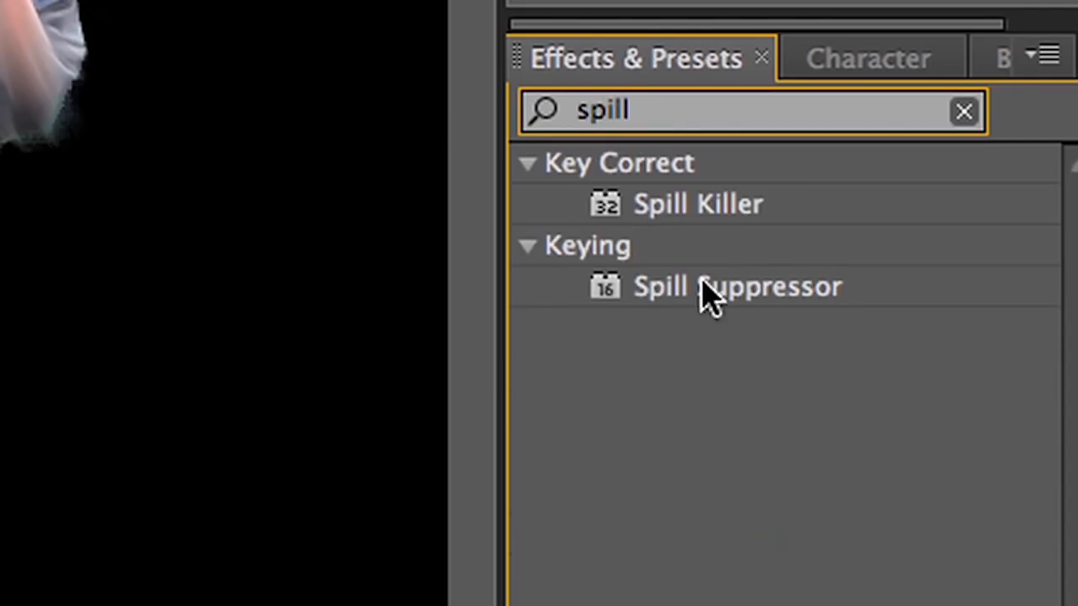
pyautogui.moveTo(677, 236)
pyautogui.mouseDown()
pyautogui.moveTo(630, 216)
pyautogui.moveTo(84, 123)
pyautogui.mouseUp()
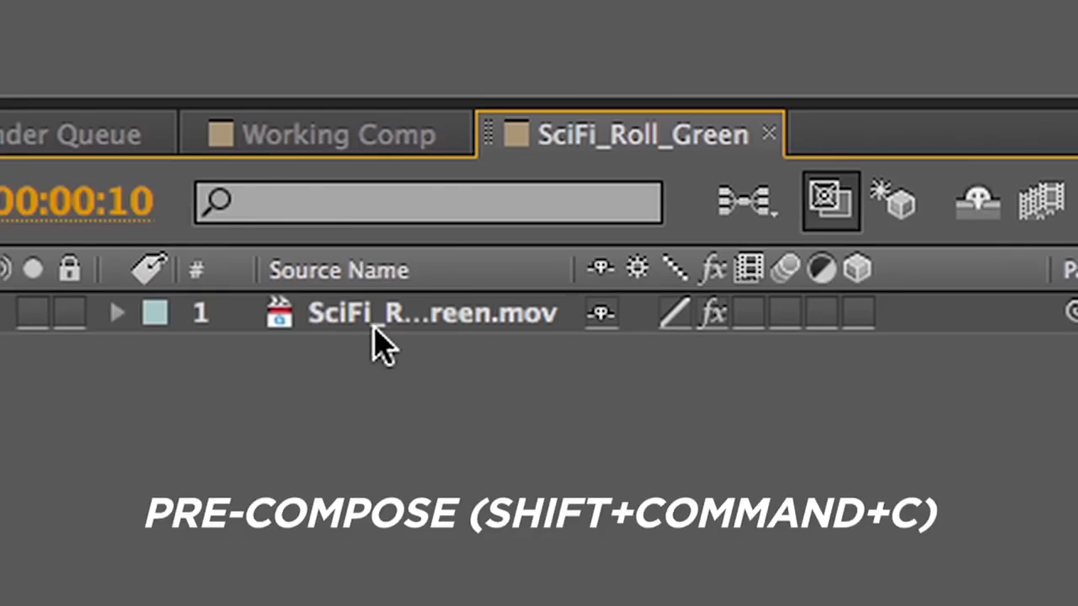
# Pre-compose the SciFi_Roll_Green.mov layer, moving all attributes into a new composition named SciFi_Roll_Green.mov Comp 1.
pyautogui.click(376, 328)
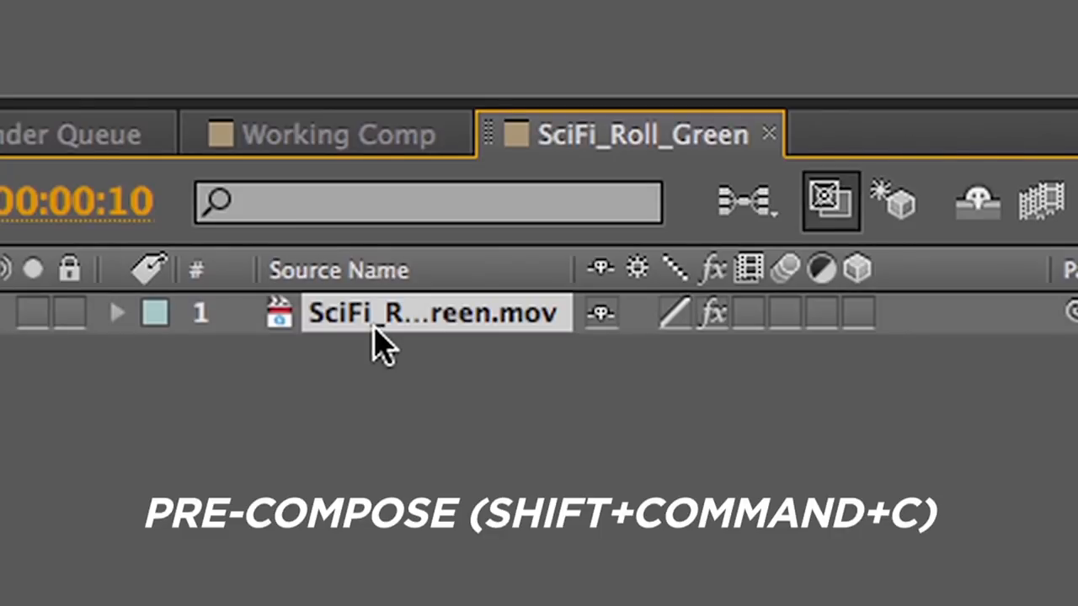
pyautogui.press('shift+super+c')
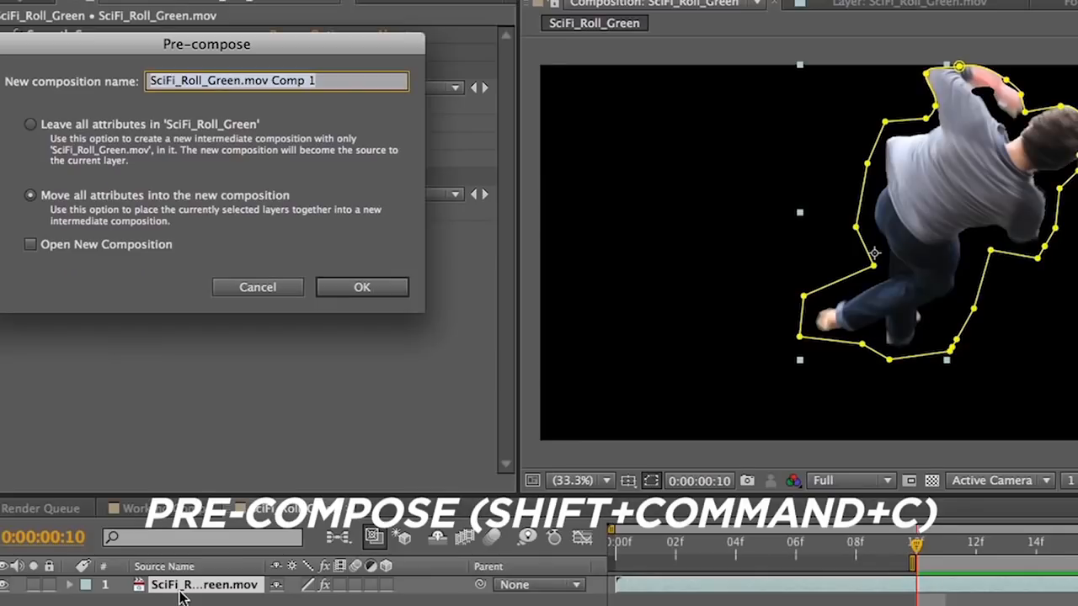
pyautogui.press('Return')
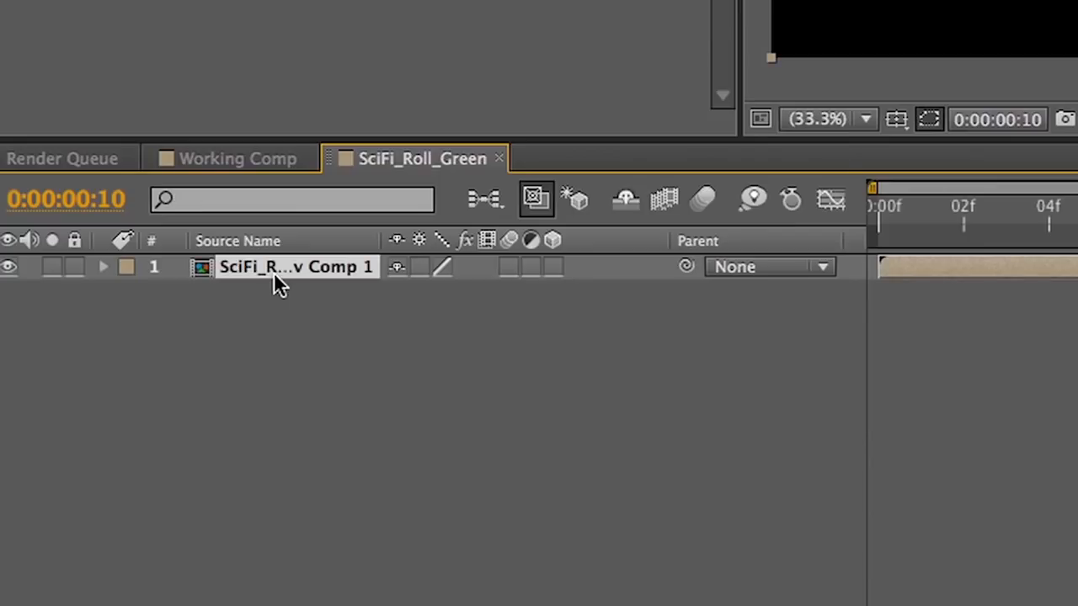
# Animate the precomp's Anchor Point to keep the man's torso centred, setting it to 1077.0, 560.0 at frame 15.
pyautogui.click(104, 268)
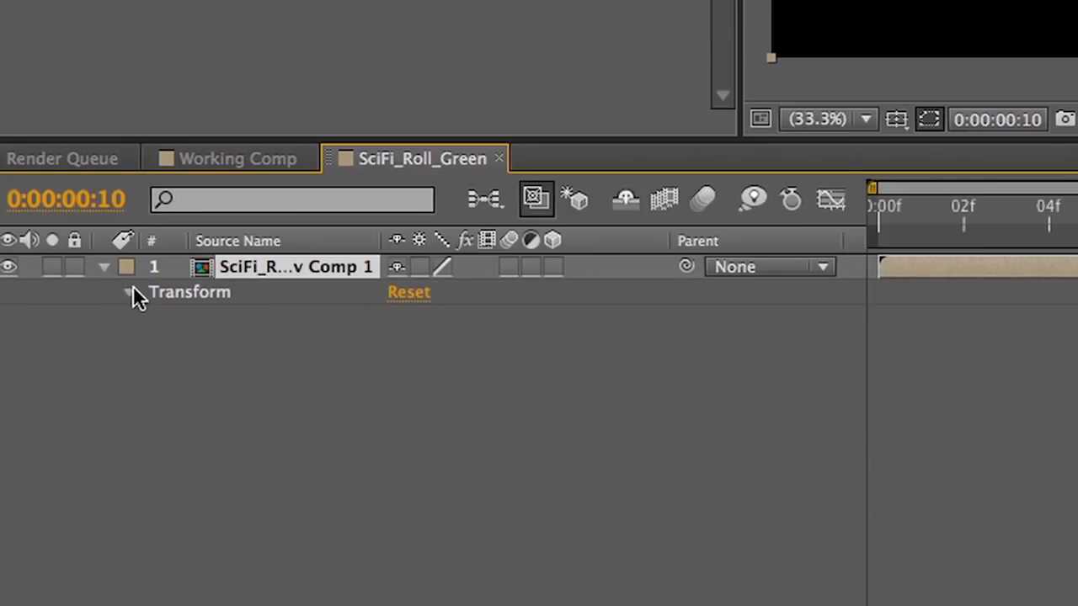
pyautogui.click(129, 292)
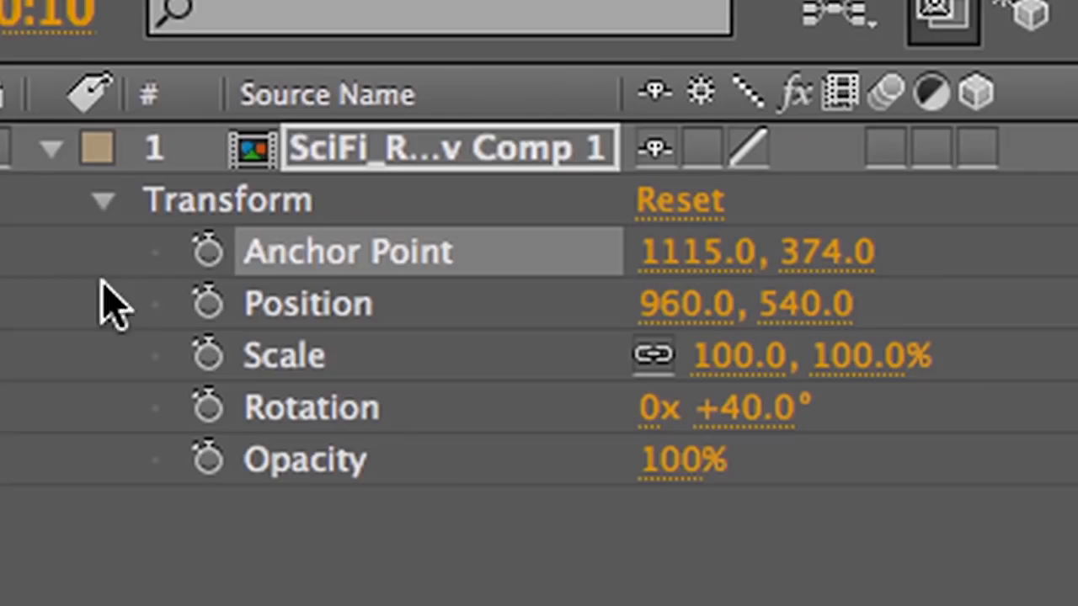
pyautogui.click(179, 318)
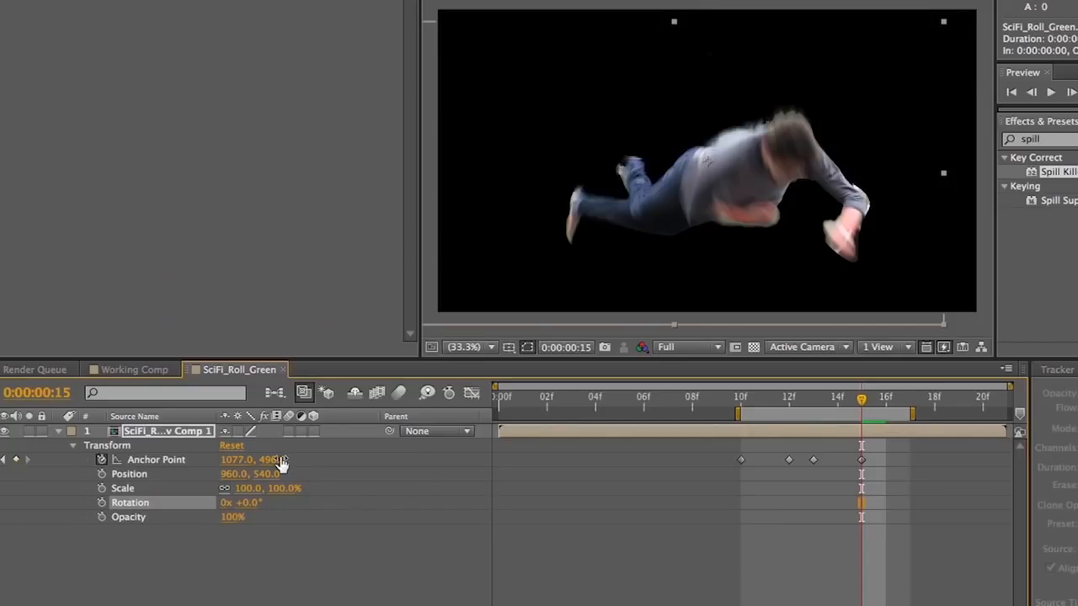
pyautogui.moveTo(272, 460); pyautogui.dragTo(317, 467)
# Compare the man's position across frames and keyframe the Anchor Point at 1165.4, 529.7 on frame 14.
pyautogui.press('pageup')
pyautogui.press('pageup')
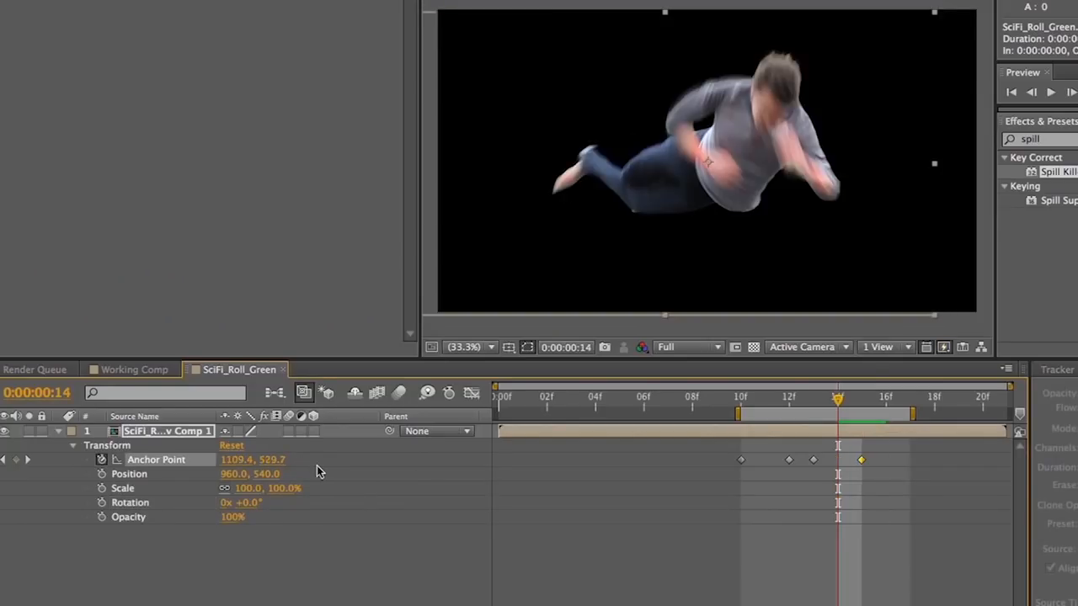
pyautogui.press('pageup')
pyautogui.press('pageup')
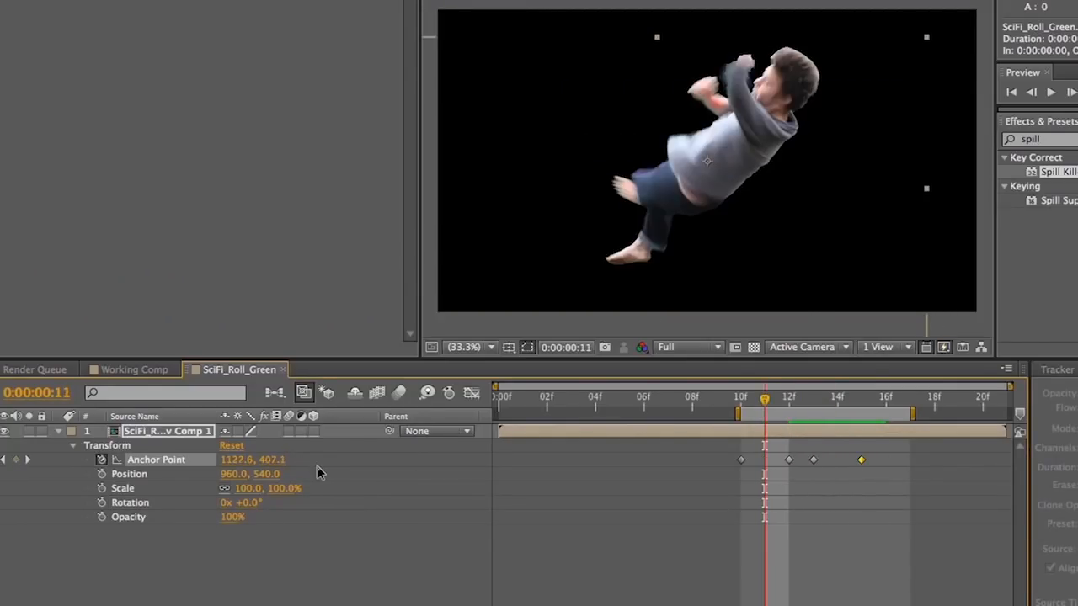
pyautogui.press('pageup')
pyautogui.press('pagedown')
pyautogui.press('pagedown')
pyautogui.press('pagedown')
pyautogui.press('pagedown')
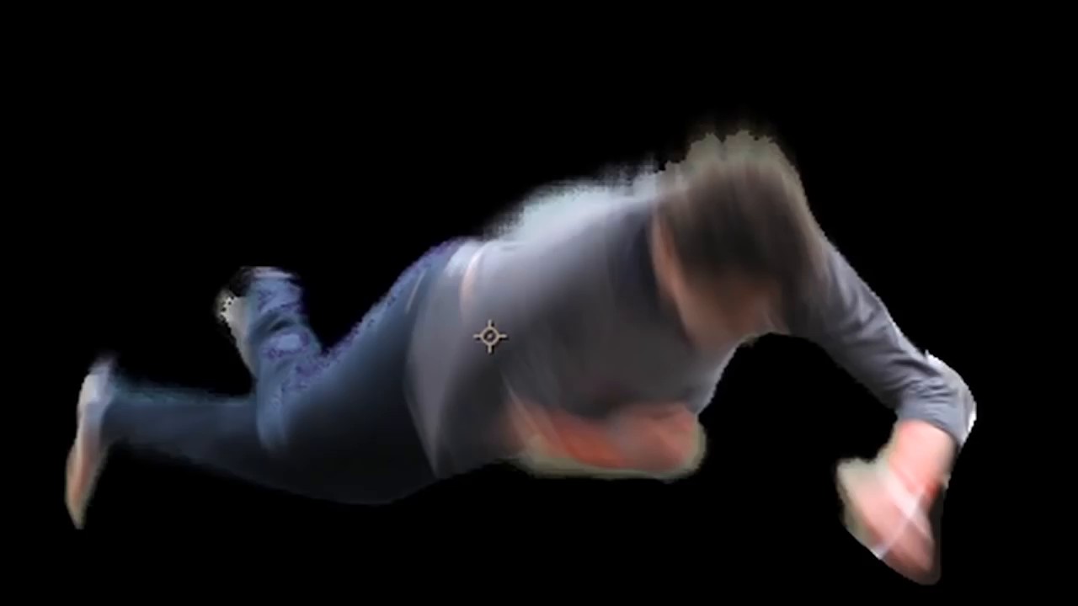
pyautogui.press('pagedown')
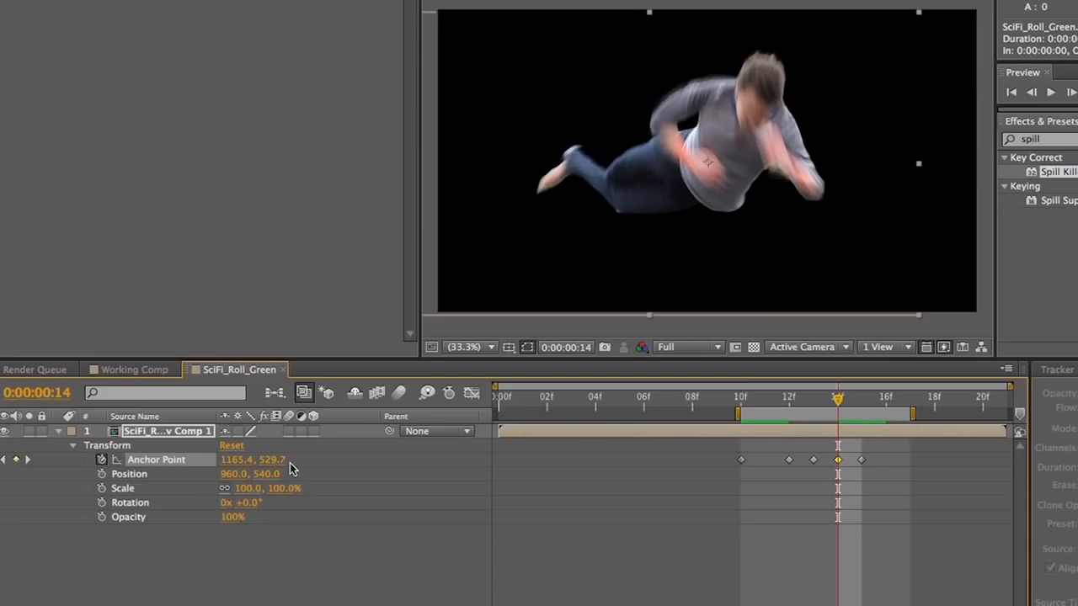
# Compare the adjusted frames and keyframe the Anchor Point at 1120.0, 679.0 on frame 17.
pyautogui.press('pageup')
pyautogui.press('pageup')
pyautogui.press('pageup')
pyautogui.press('pagedown')
pyautogui.press('pagedown')
pyautogui.press('pagedown')
pyautogui.press('pagedown')
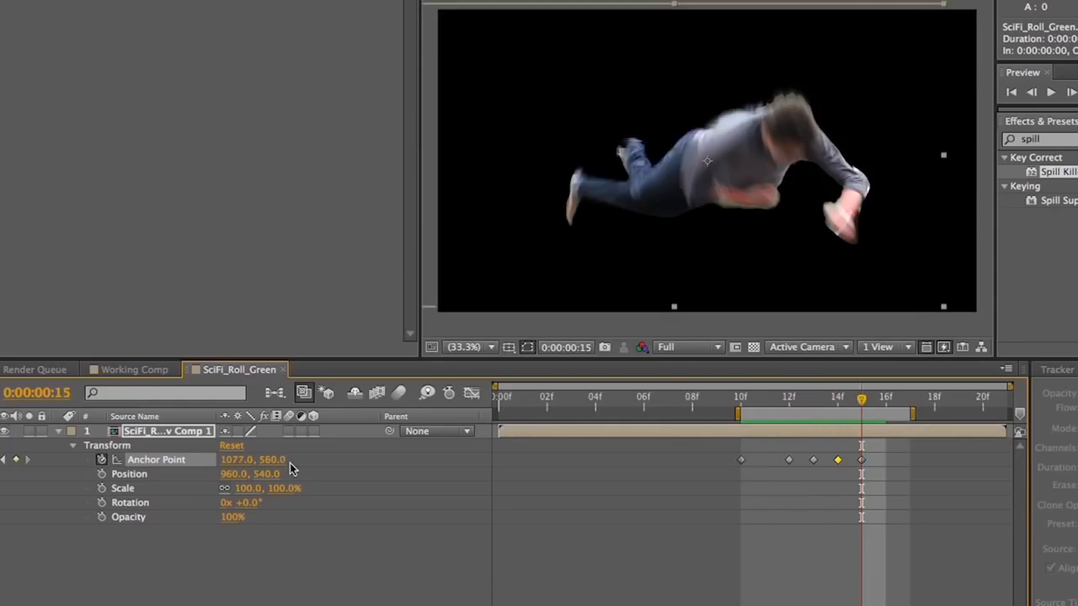
pyautogui.press('pagedown')
pyautogui.press('pagedown')
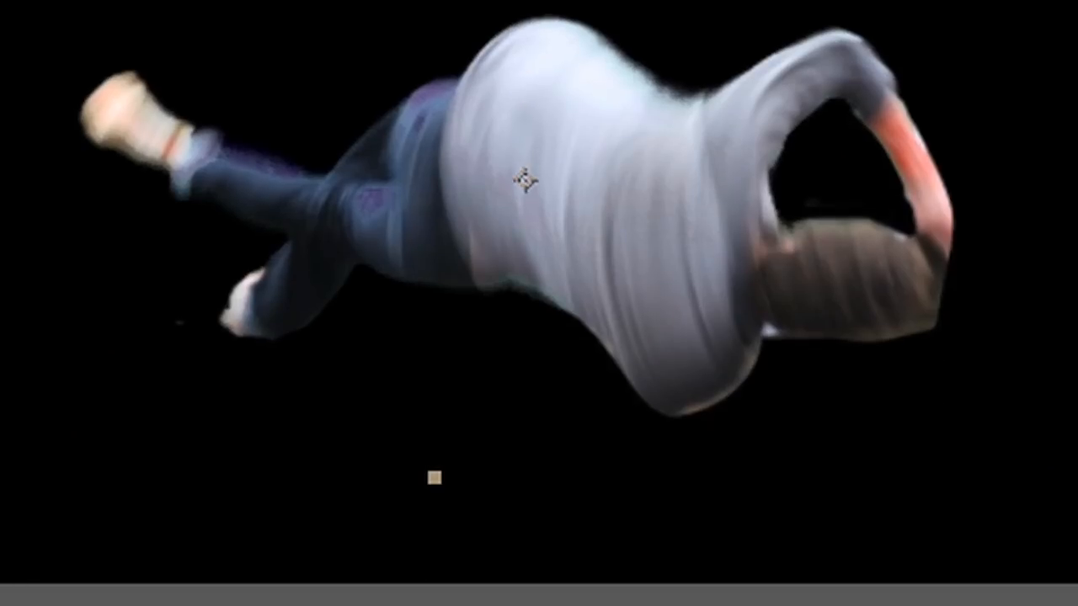
pyautogui.moveTo(223, 458); pyautogui.dragTo(261, 468)
# Step back through the frames and preview the anchor point animation to check that the man stays centred.
pyautogui.press('pageup')
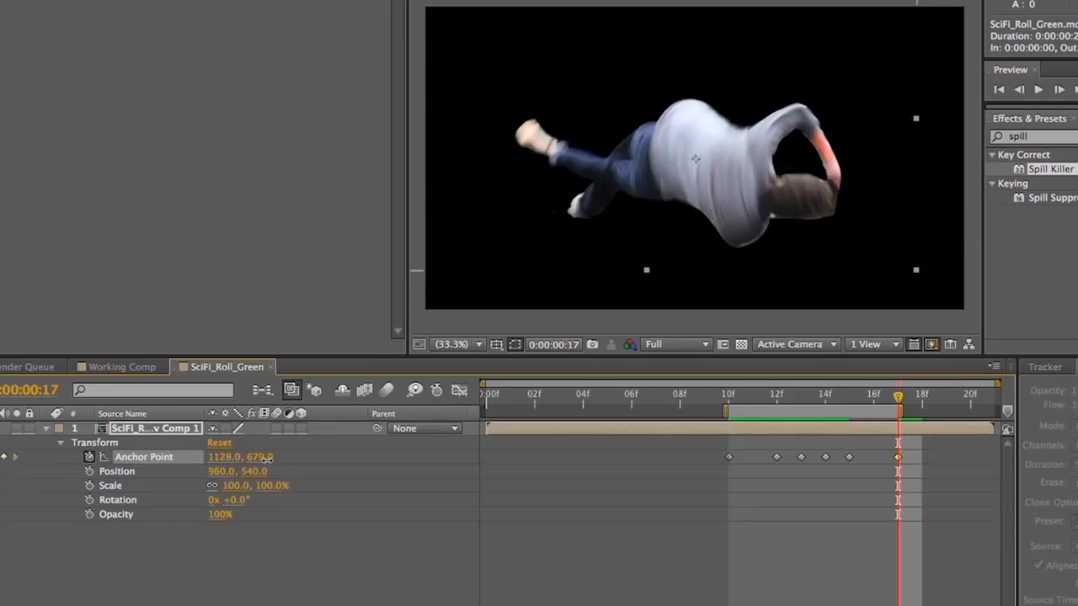
pyautogui.press('pageup')
pyautogui.press('pageup')
pyautogui.press('pageup')
pyautogui.press('pageup')
pyautogui.press('pageup')
pyautogui.press('pageup')
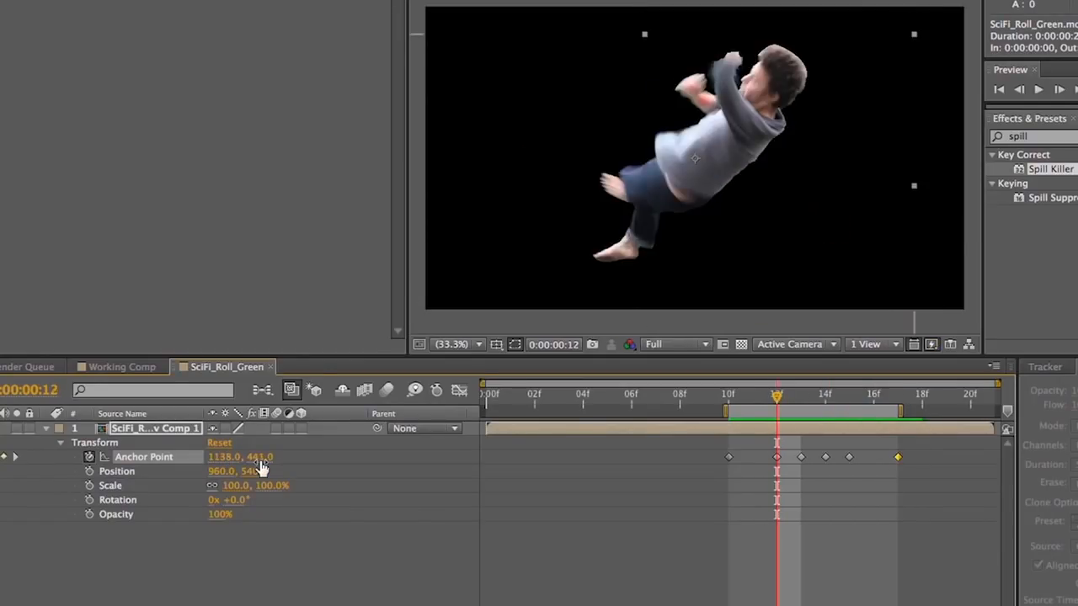
pyautogui.press('KP_0')
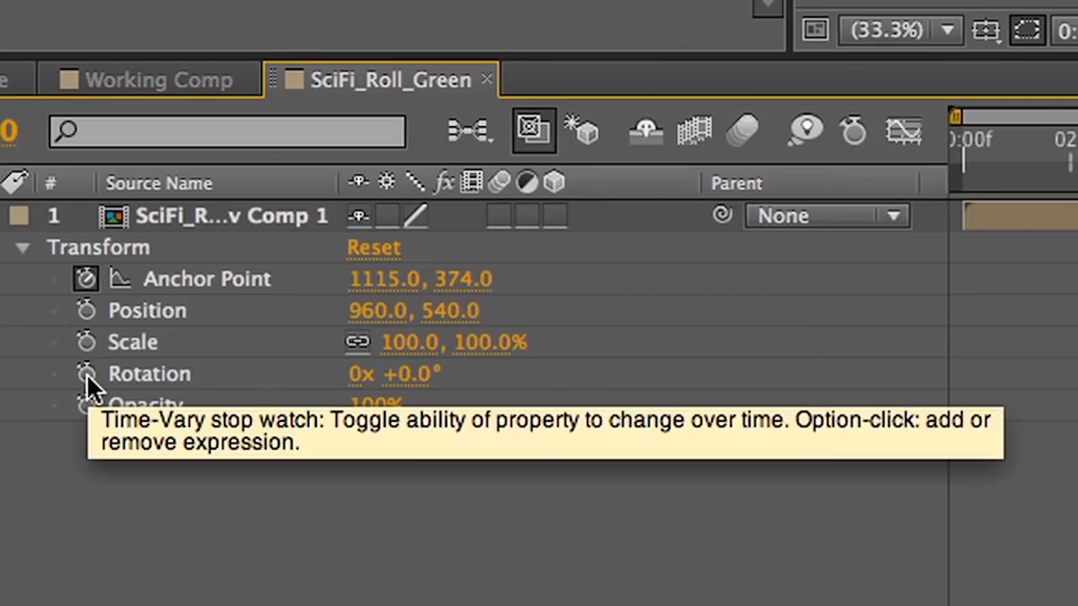
# Enable Rotation keyframes at frame 10, set the rotation to +40.0° and preview the roll.
pyautogui.click(89, 499)
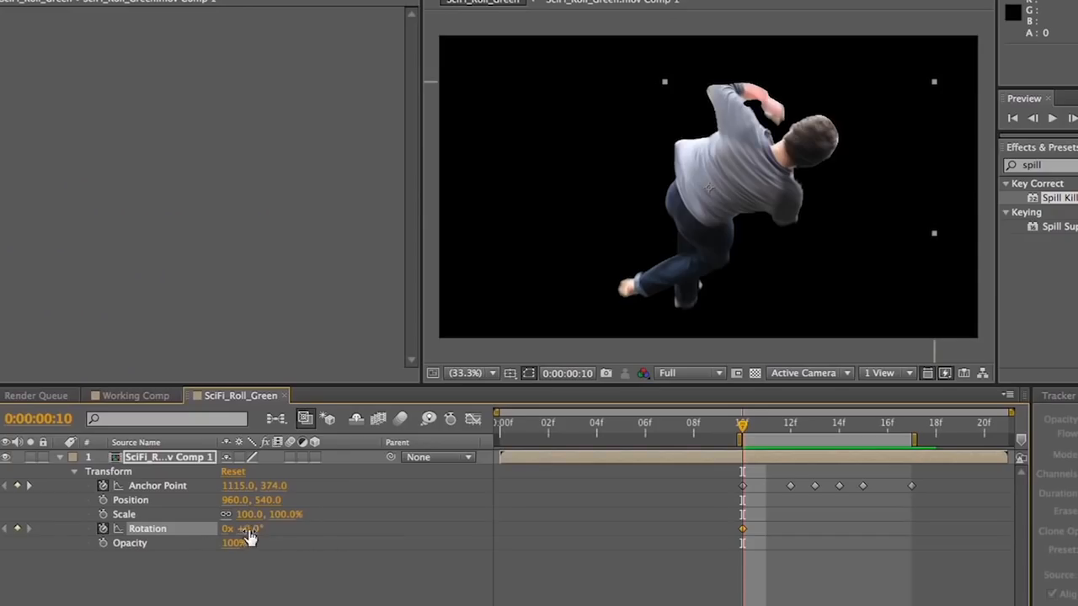
pyautogui.moveTo(250, 539); pyautogui.dragTo(291, 542)
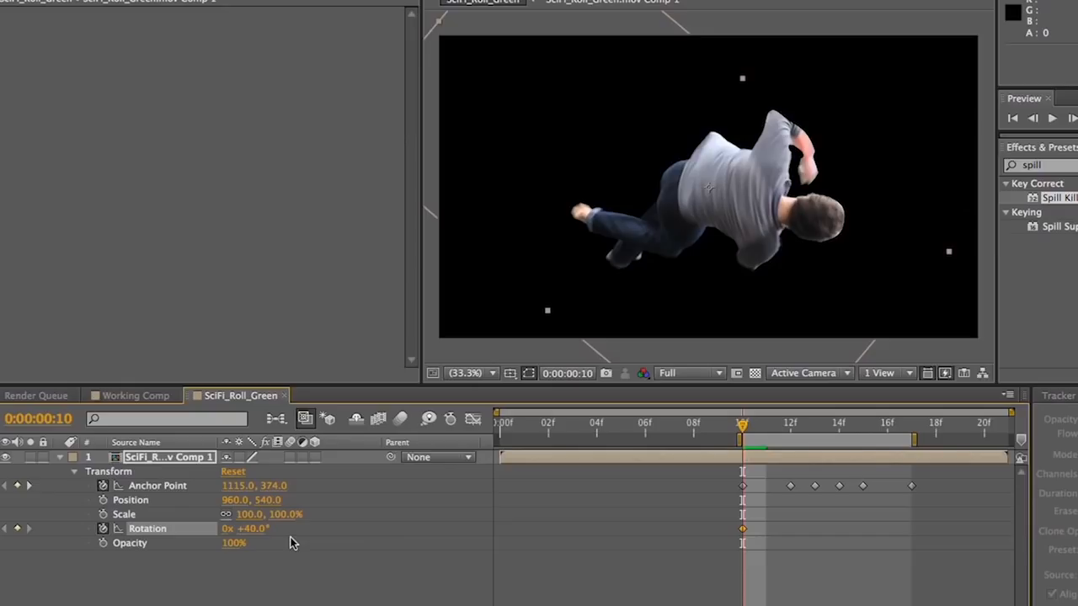
pyautogui.press('KP_0')
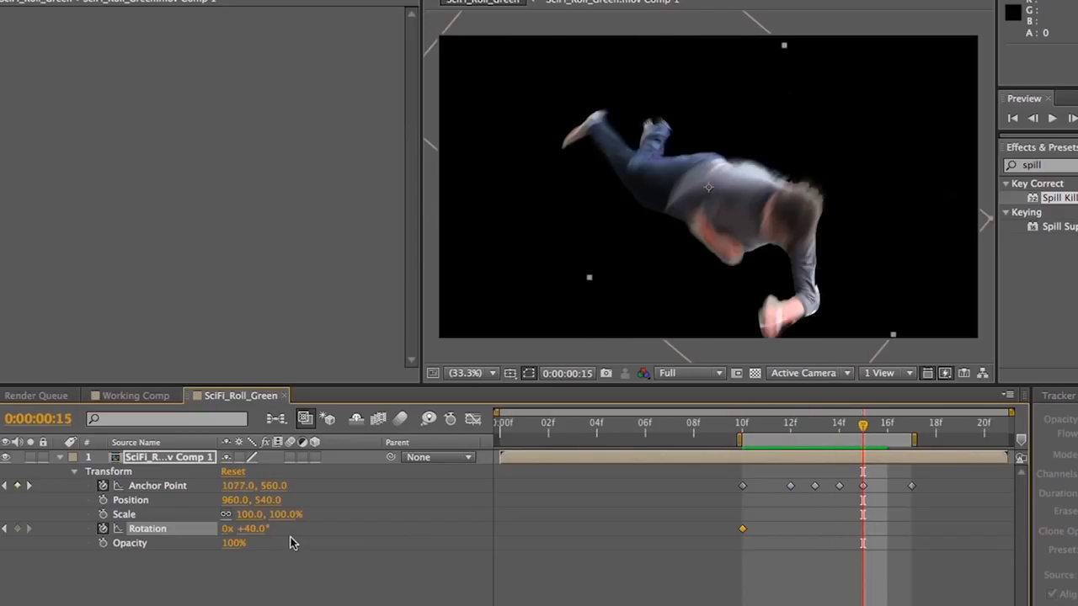
# Keyframe Rotation at +10.0° on frame 15, reduce it further on frame 17 and preview the roll.
pyautogui.moveTo(240, 530); pyautogui.dragTo(229, 535)
pyautogui.press('KP_0')
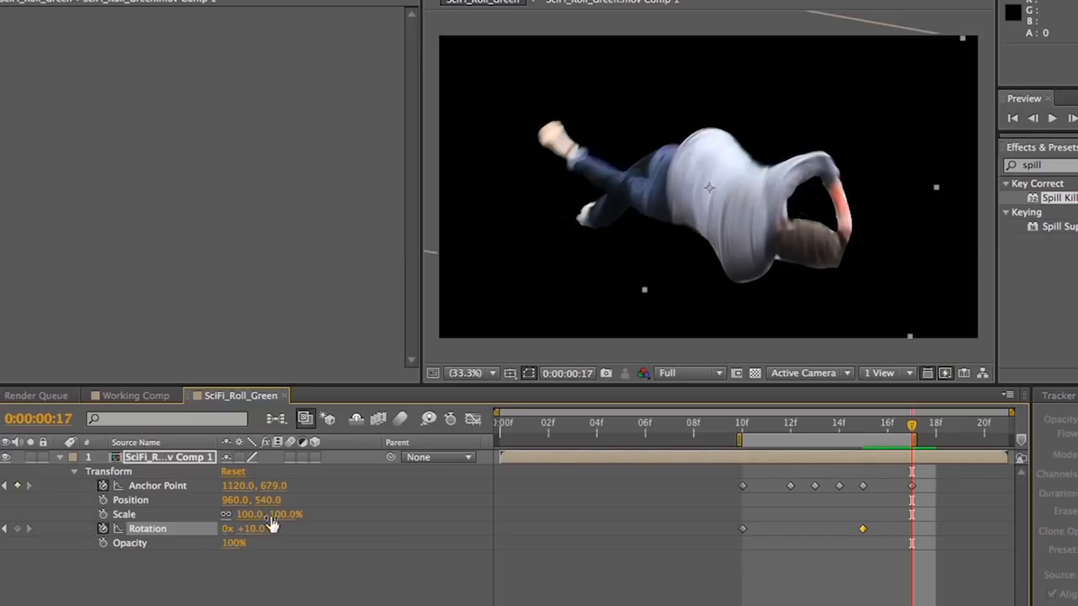
pyautogui.moveTo(250, 529); pyautogui.dragTo(238, 531)
pyautogui.click(736, 426)
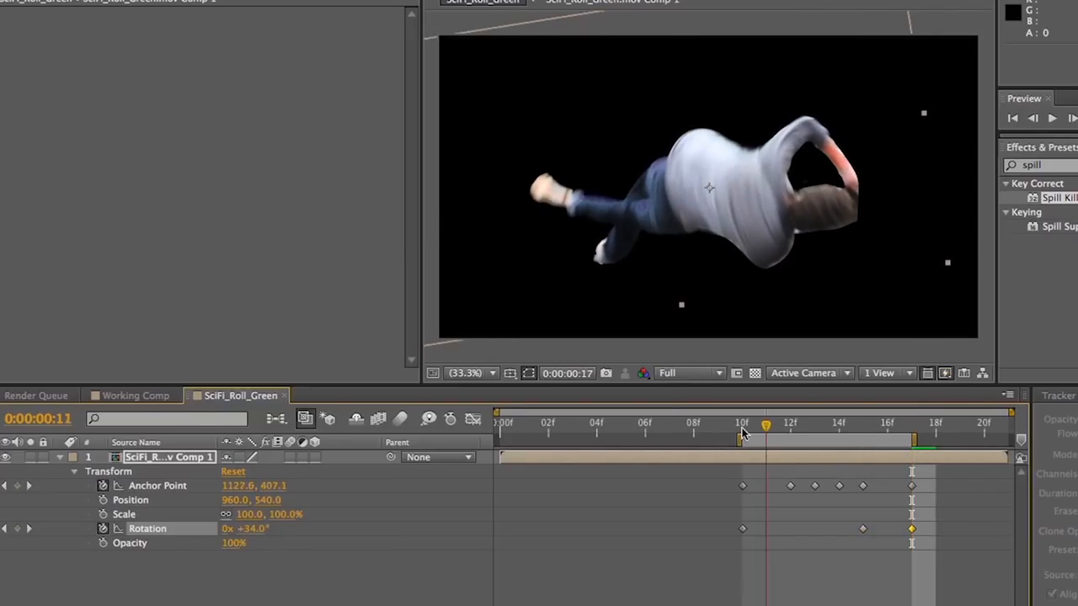
pyautogui.press('KP_0')
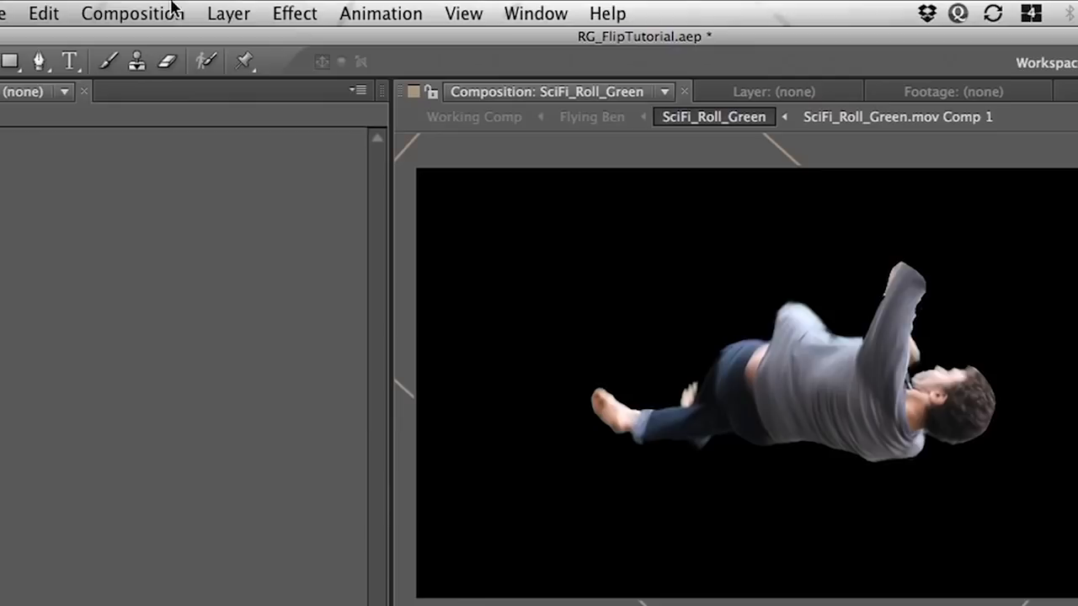
# Add an adjustment layer above the man's precomp and apply Directional Blur to it.
pyautogui.click(229, 14)
pyautogui.moveTo(238, 42)
pyautogui.click(670, 186)
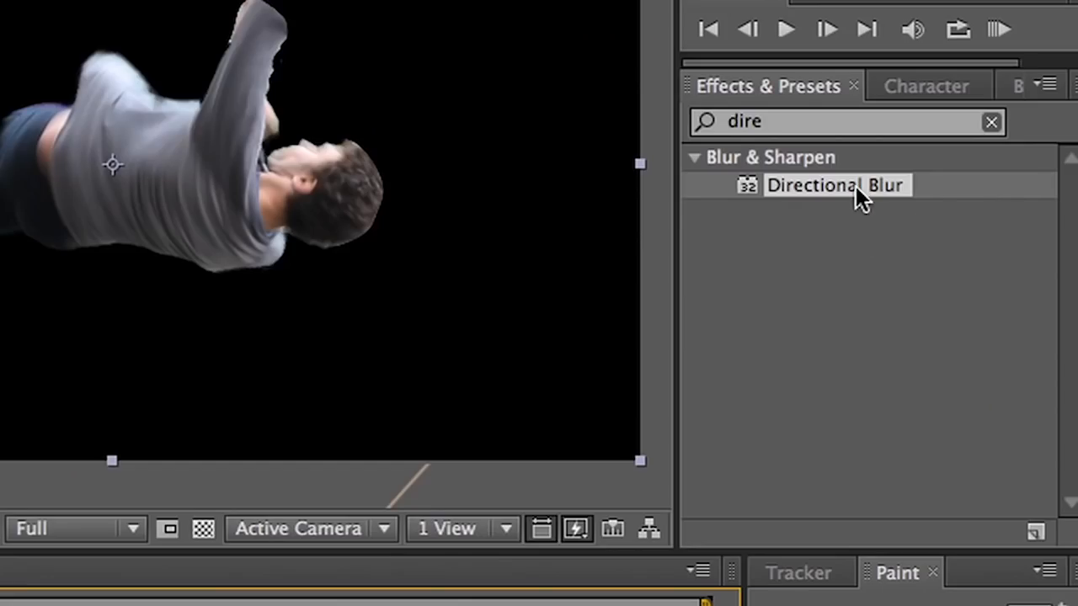
pyautogui.moveTo(856, 186); pyautogui.dragTo(147, 484)
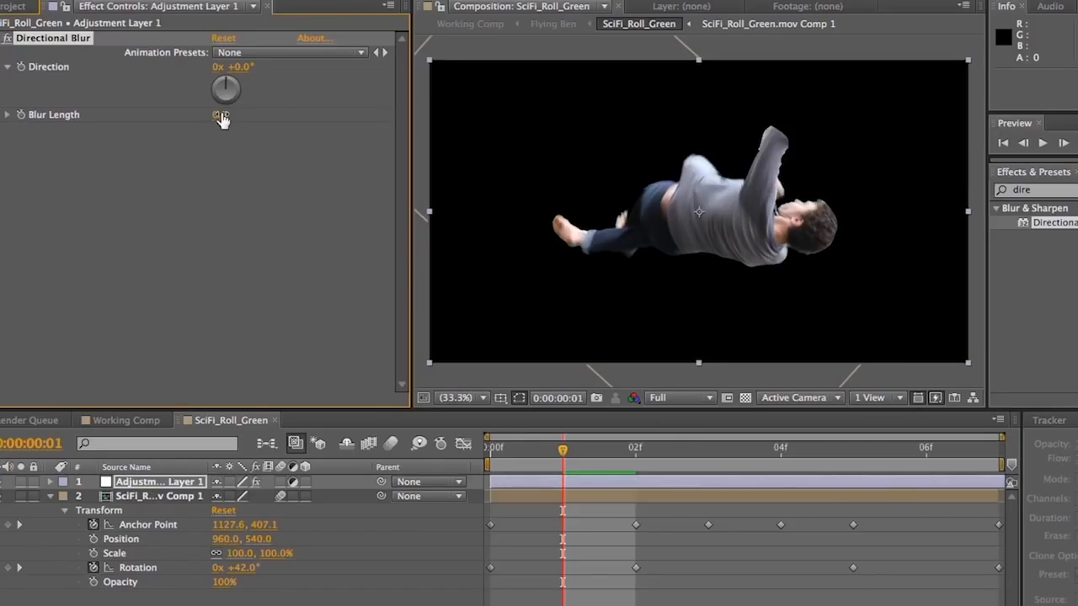
# Raise the adjustment layer's directional Blur Length to about 41.5 and fine-tune it by eye.
pyautogui.moveTo(291, 119); pyautogui.dragTo(579, 121)
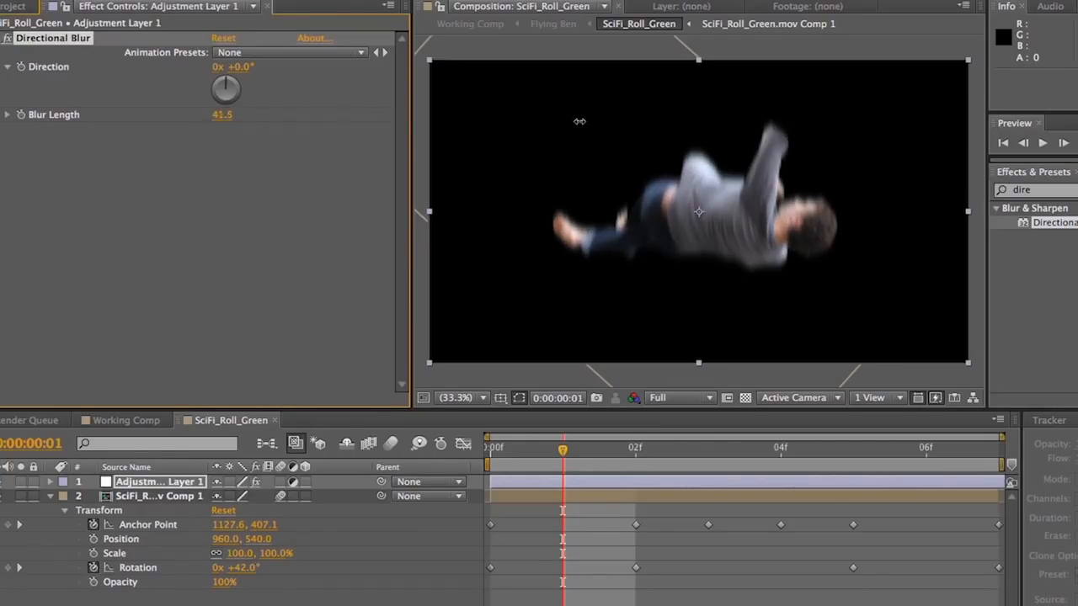
pyautogui.moveTo(409, 132); pyautogui.dragTo(450, 130)
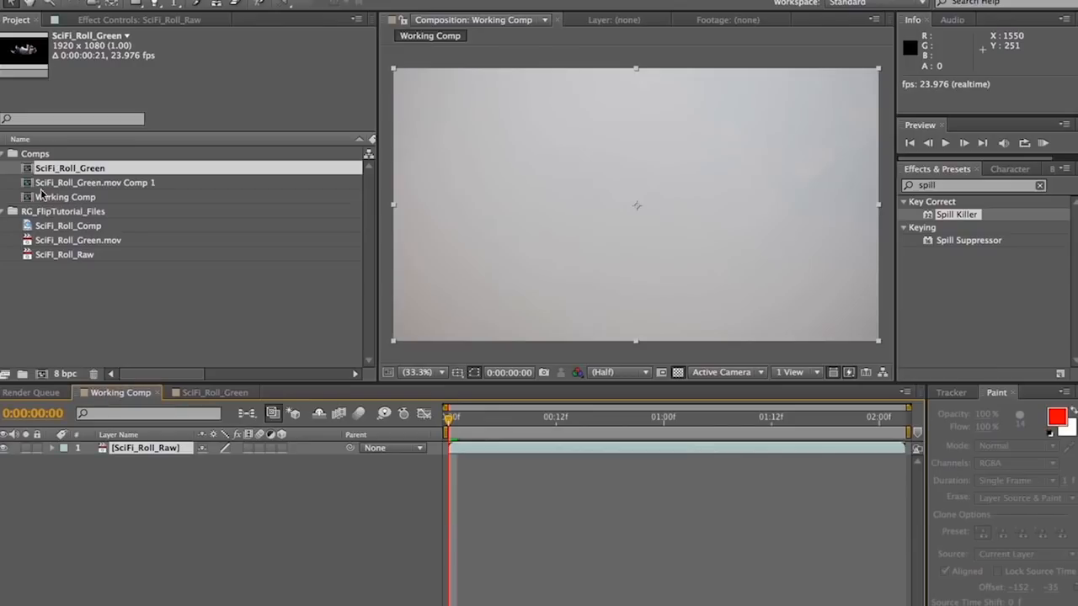
# Place the SciFi_Roll_Green comp above SciFi_Roll_Raw in Working Comp, starting at frame 0, and preview it.
pyautogui.moveTo(26, 172); pyautogui.dragTo(229, 451)
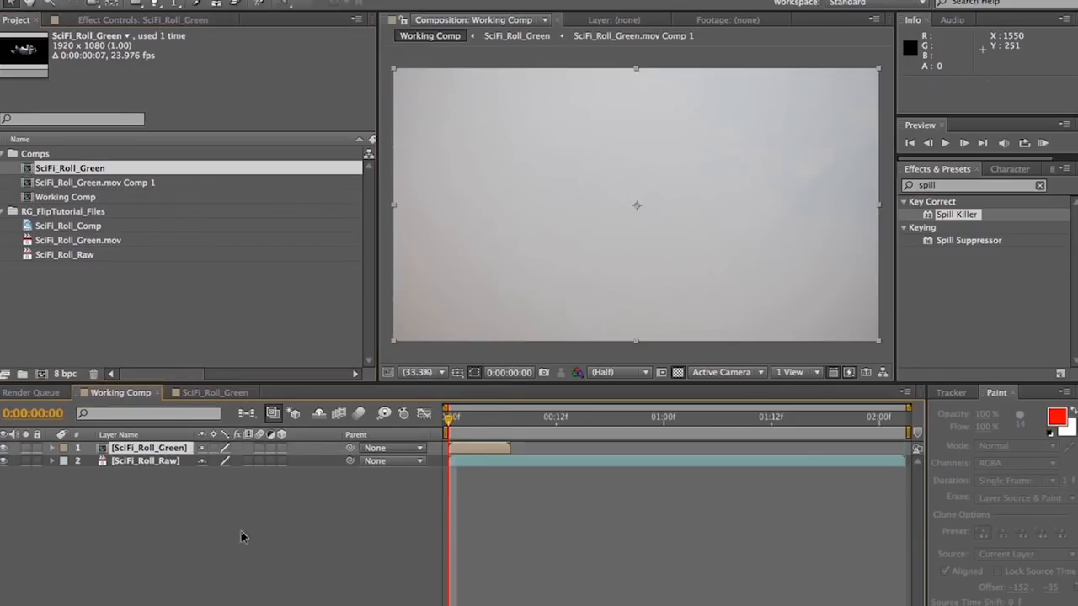
pyautogui.press('space')
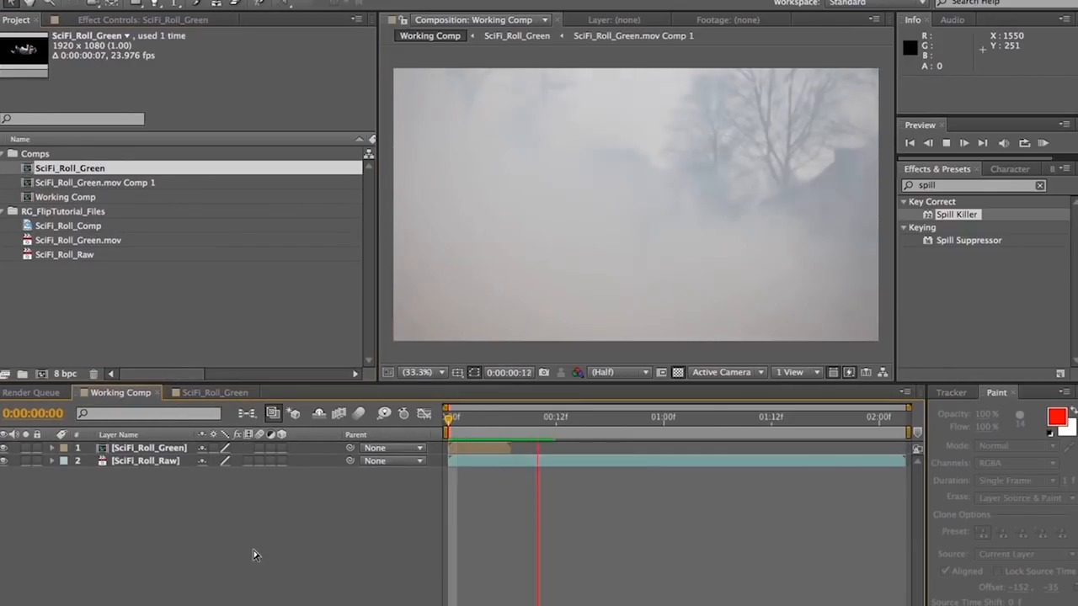
pyautogui.press('space')
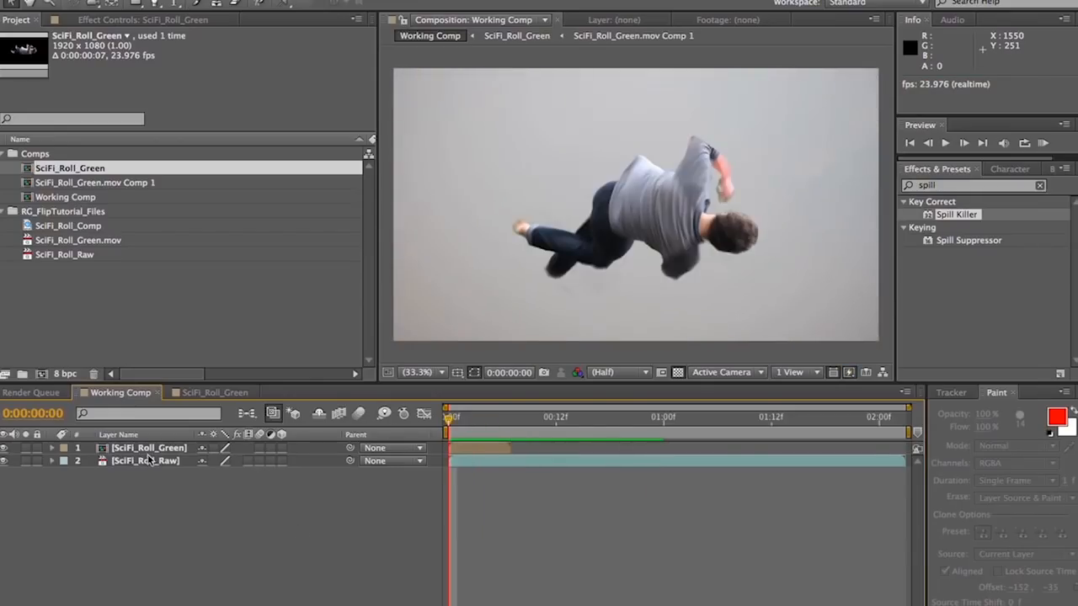
# Duplicate the SciFi_Roll_Green layer five times to make six stacked copies above the raw footage.
pyautogui.click(140, 451)
pyautogui.hotkey('ctrl', 'd')
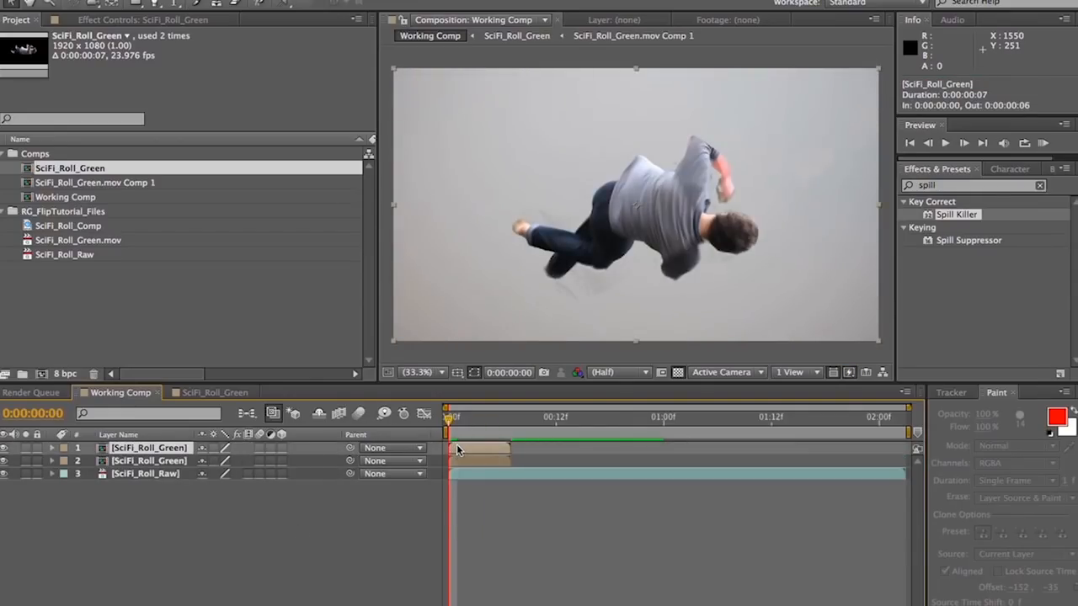
pyautogui.hotkey('ctrl', 'd')
pyautogui.hotkey('ctrl', 'd')
pyautogui.hotkey('ctrl', 'd')
pyautogui.hotkey('ctrl', 'd')
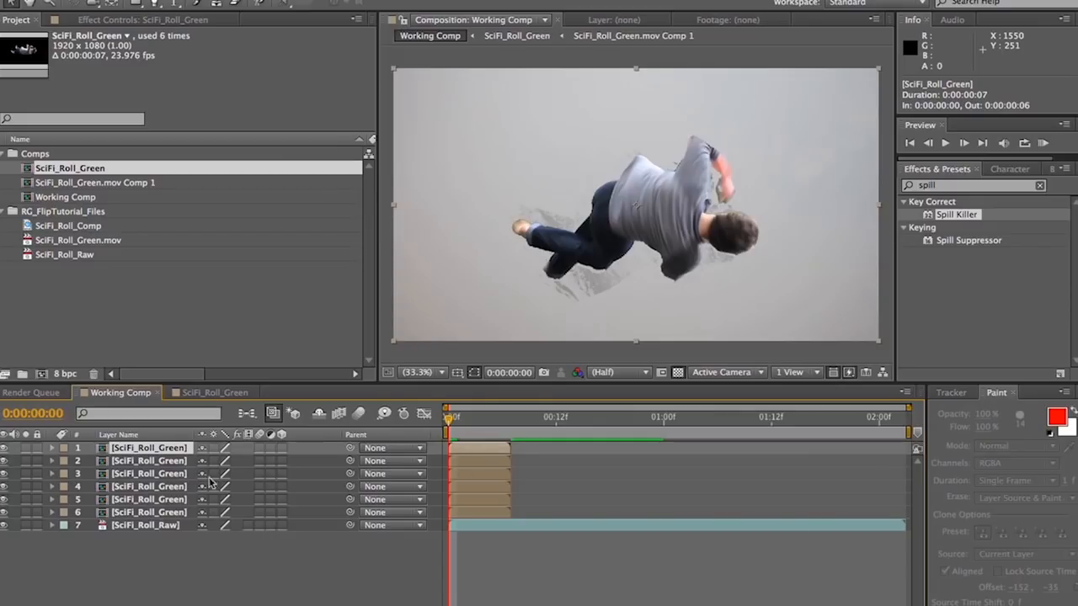
# Stagger the six SciFi_Roll_Green layers end to end in the timeline so each copy starts where the one below ends.
pyautogui.keyDown('shift'); pyautogui.click(157, 500); pyautogui.keyUp('shift')
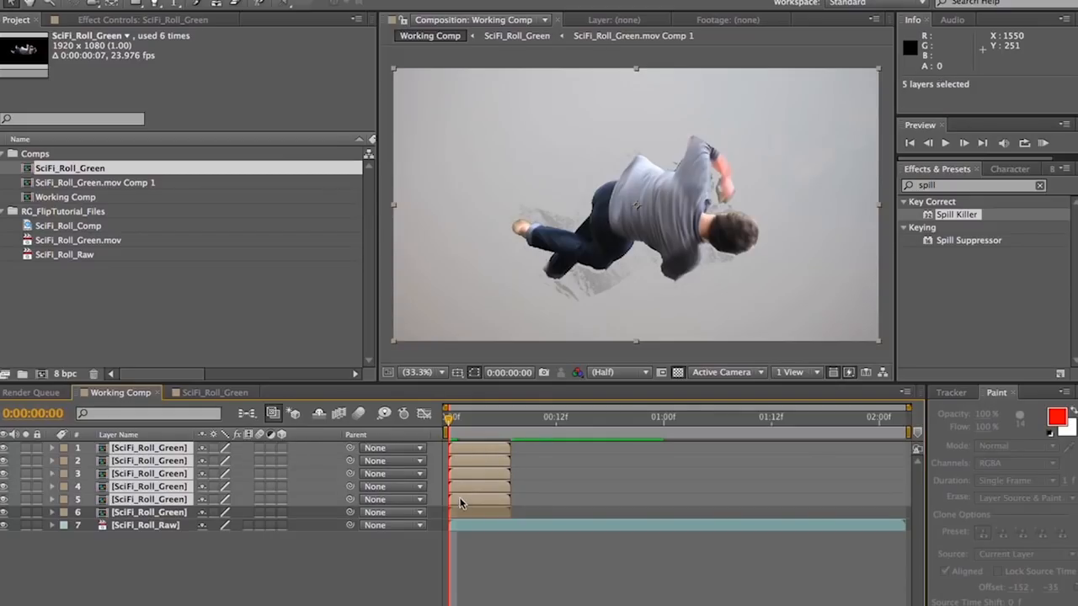
pyautogui.moveTo(461, 503); pyautogui.dragTo(524, 502)
pyautogui.keyDown('ctrl'); pyautogui.click(149, 500); pyautogui.keyUp('ctrl')
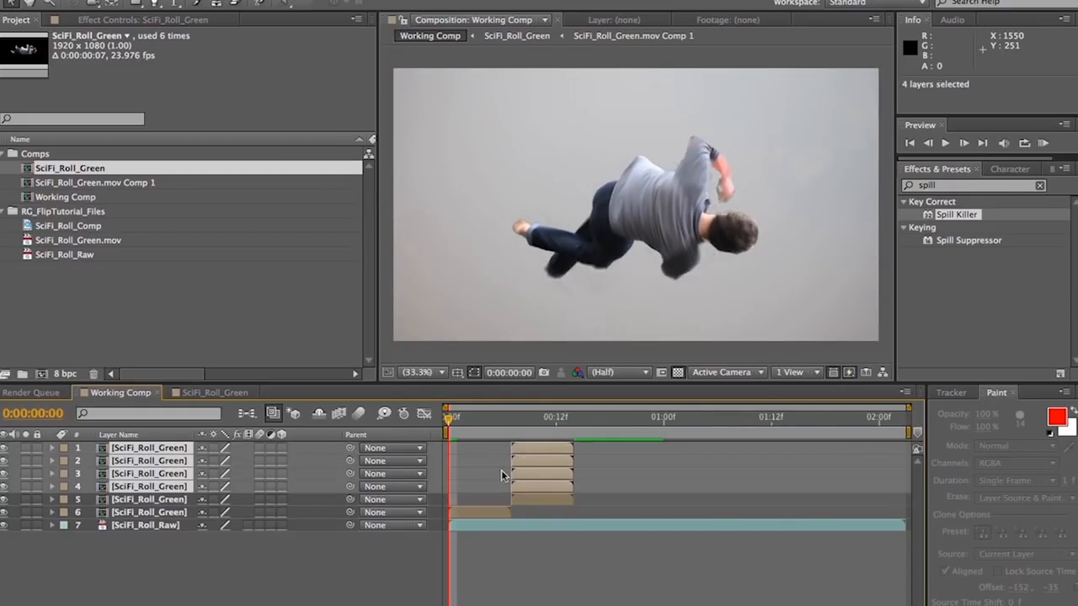
pyautogui.moveTo(540, 484); pyautogui.dragTo(602, 487)
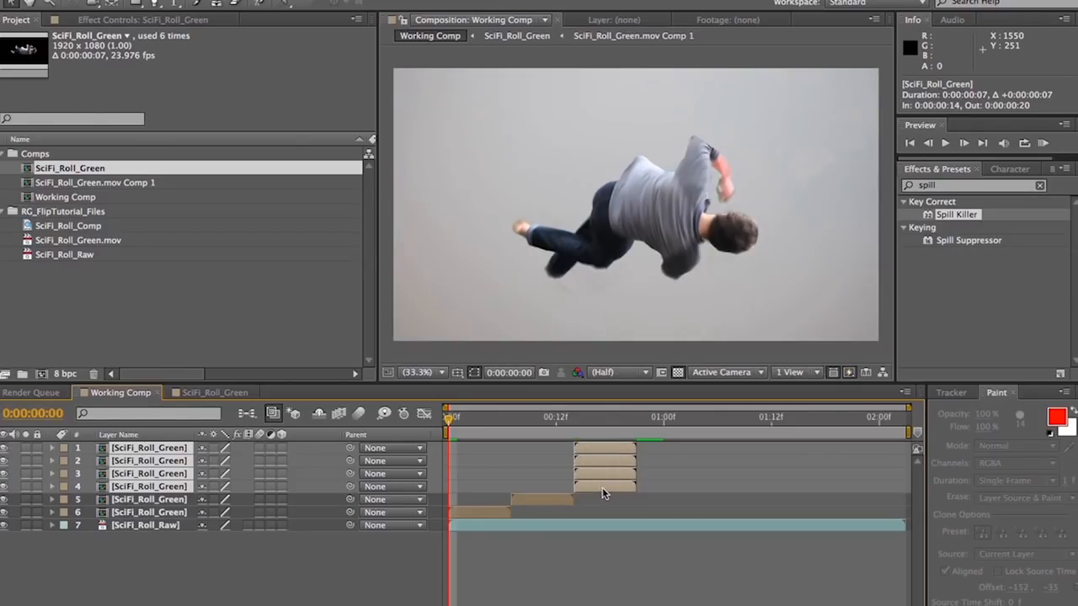
pyautogui.keyDown('ctrl'); pyautogui.click(178, 488); pyautogui.keyUp('ctrl')
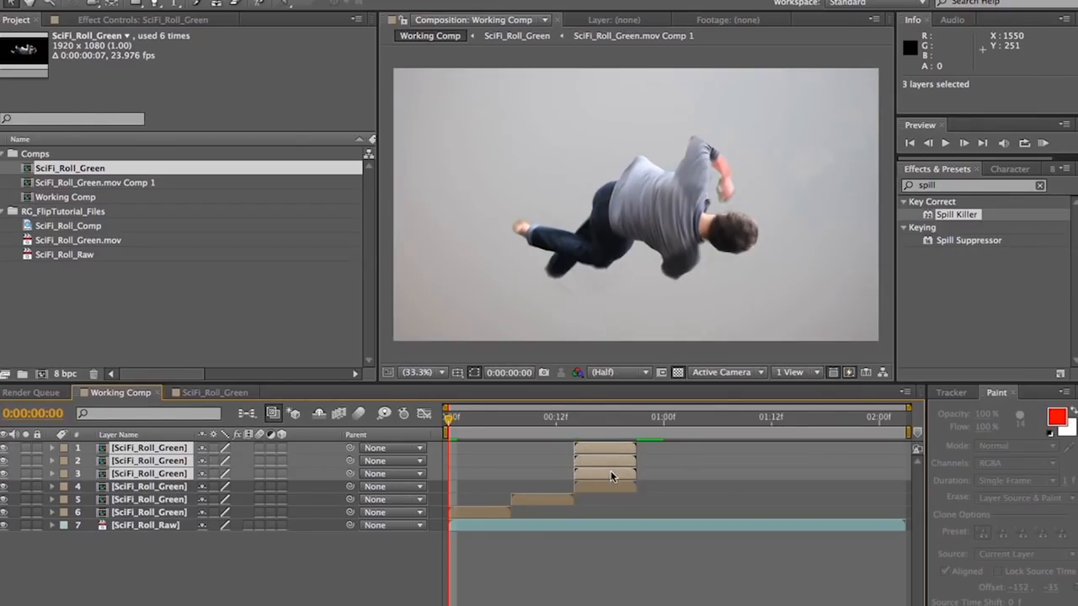
pyautogui.moveTo(613, 475); pyautogui.dragTo(673, 481)
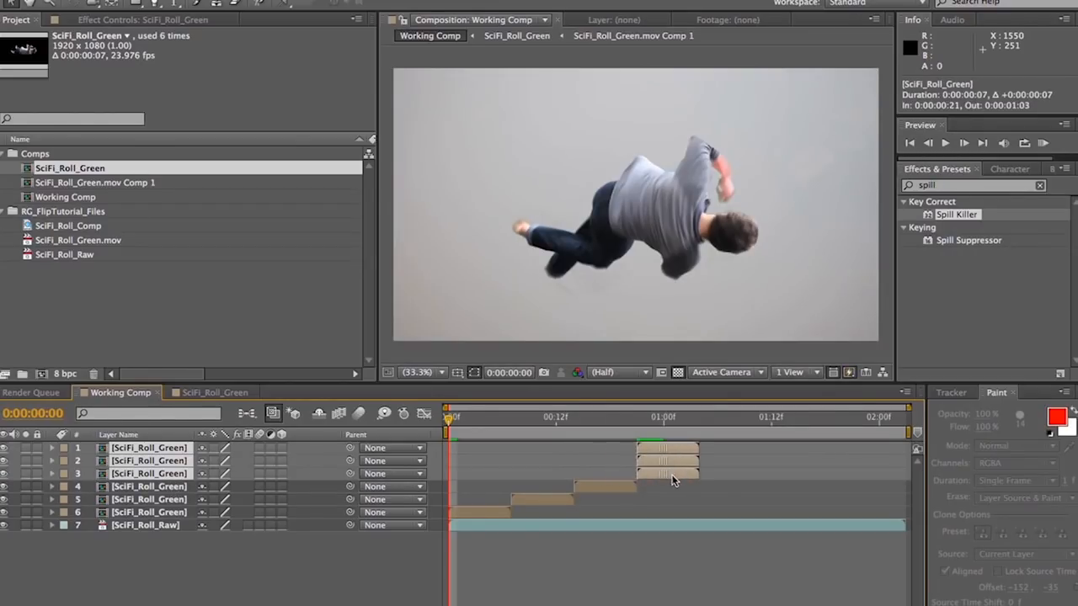
pyautogui.keyDown('ctrl'); pyautogui.click(142, 475); pyautogui.keyUp('ctrl')
pyautogui.moveTo(654, 463); pyautogui.dragTo(711, 469)
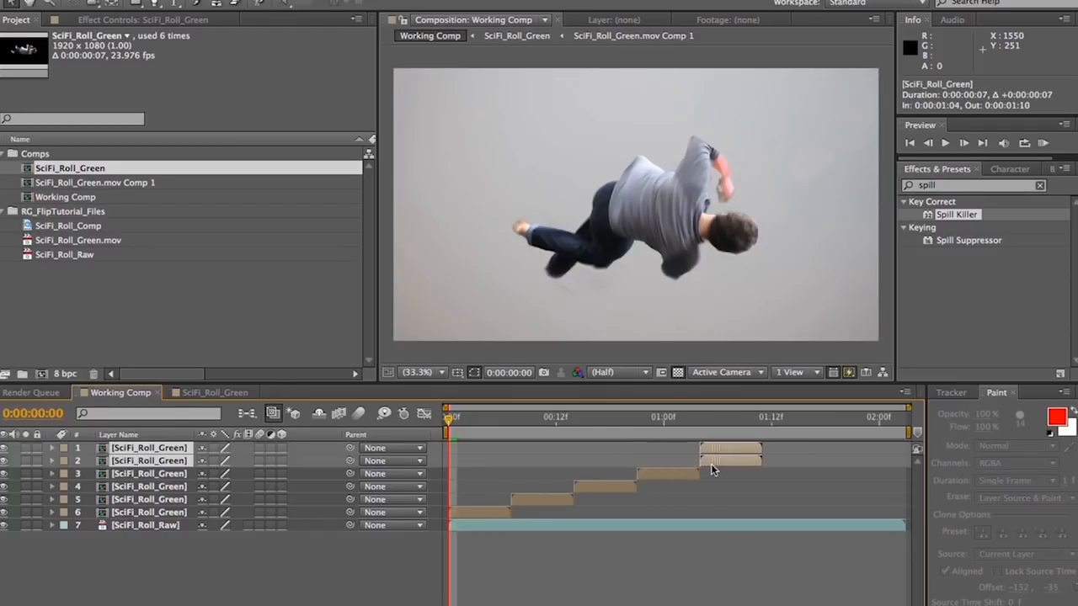
pyautogui.keyDown('ctrl'); pyautogui.click(160, 463); pyautogui.keyUp('ctrl')
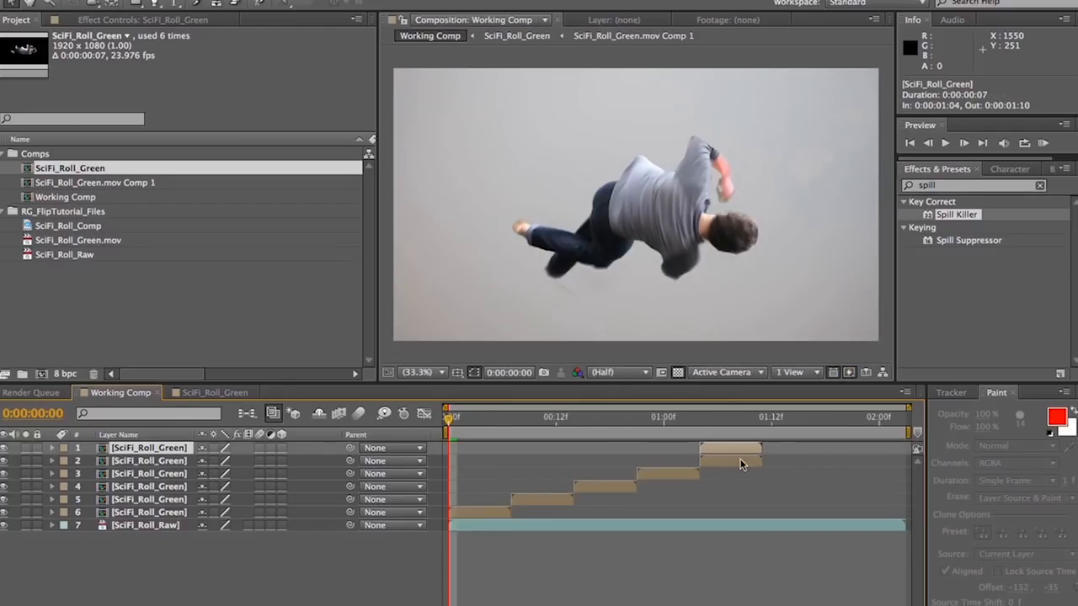
pyautogui.moveTo(722, 451); pyautogui.dragTo(794, 455)
# Preview the staggered sequence and add a seventh SciFi_Roll_Green copy starting at 0:00:01:18.
pyautogui.press('space')
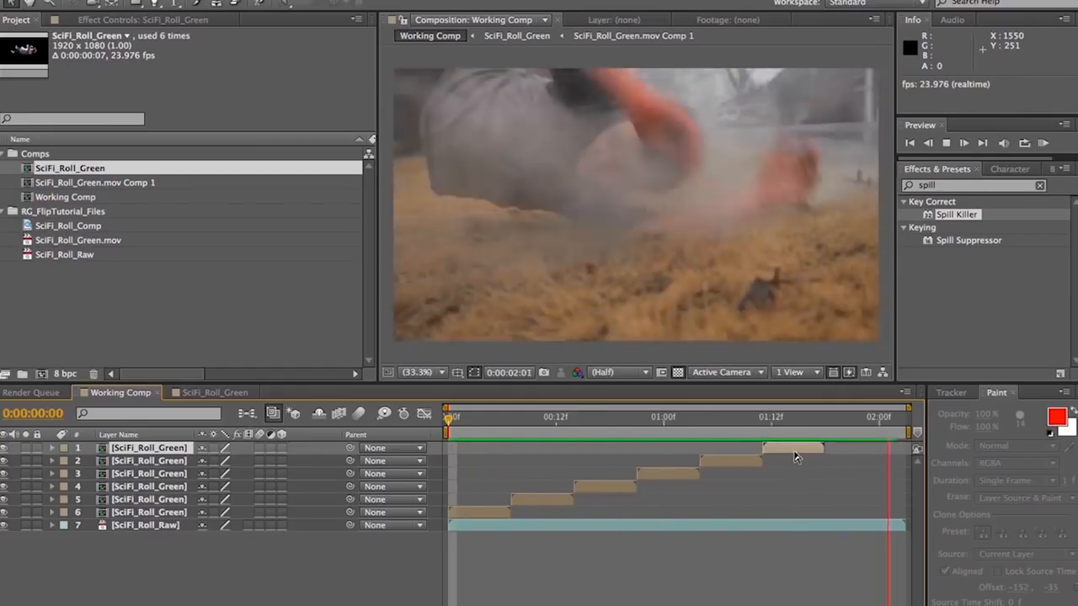
pyautogui.press('space')
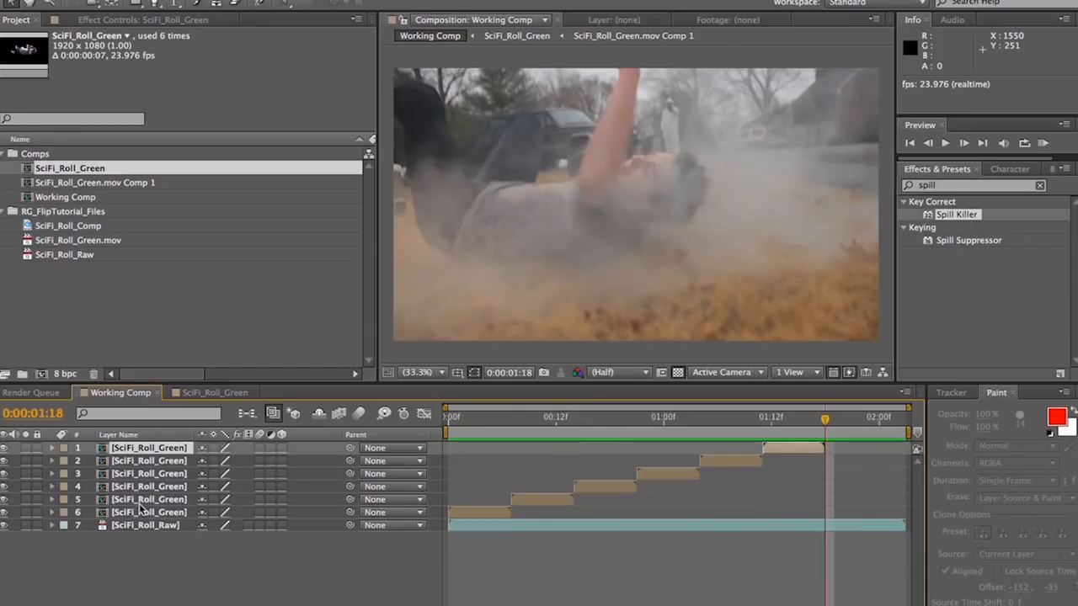
pyautogui.hotkey('ctrl', 'd')
pyautogui.moveTo(781, 449); pyautogui.dragTo(840, 451)
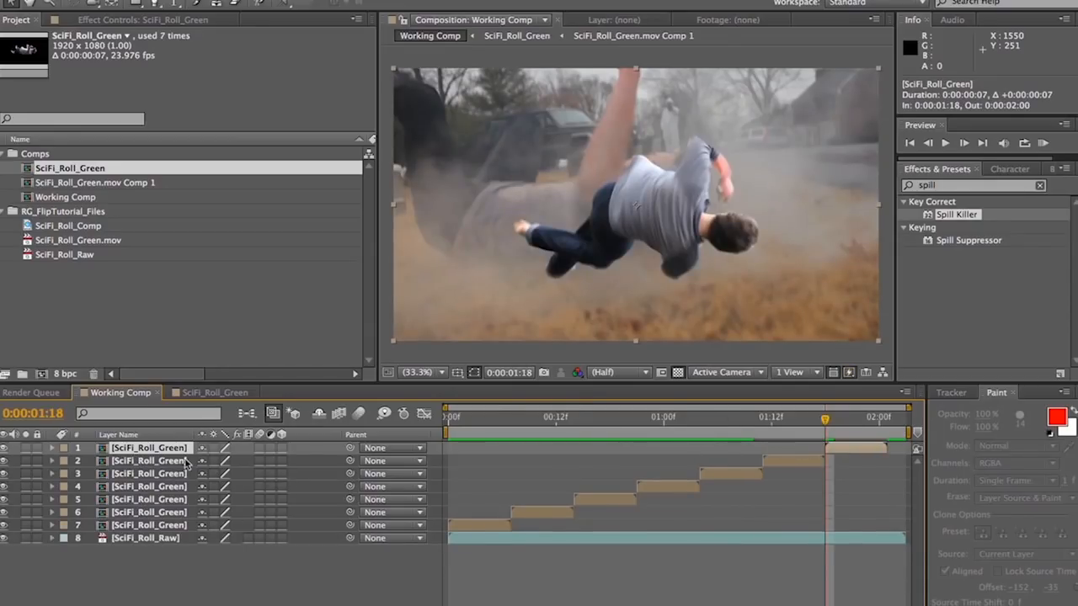
# Pre-compose the seven SciFi_Roll_Green layers into one comp named "Flying" plus the man's first name, and preview the result.
pyautogui.keyDown('shift'); pyautogui.click(128, 530); pyautogui.keyUp('shift')
pyautogui.press('super+shift+c')
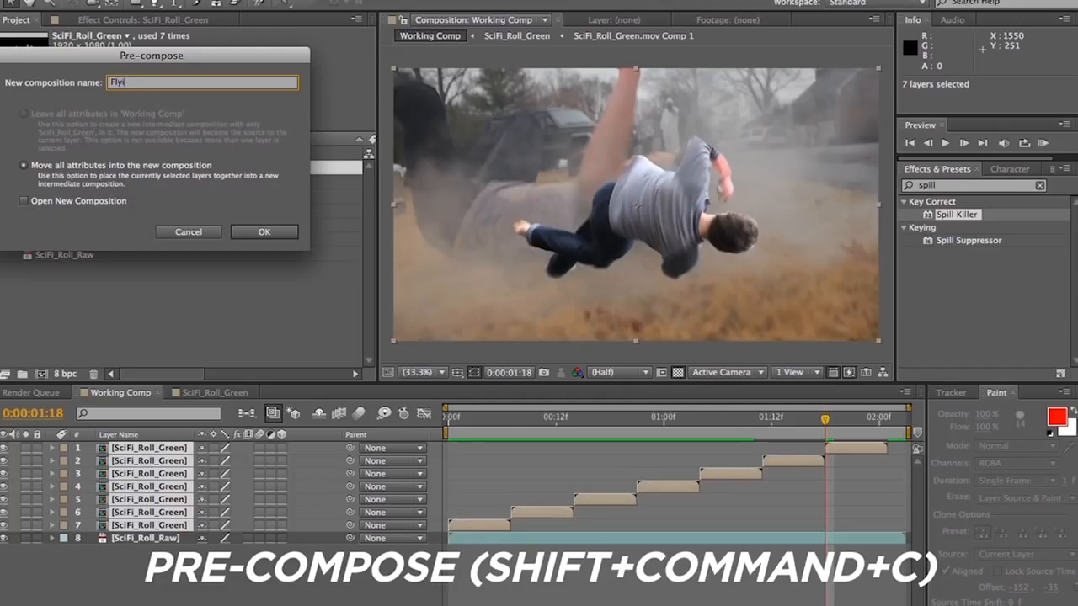
pyautogui.write('Flying Ben')
pyautogui.press('Return')
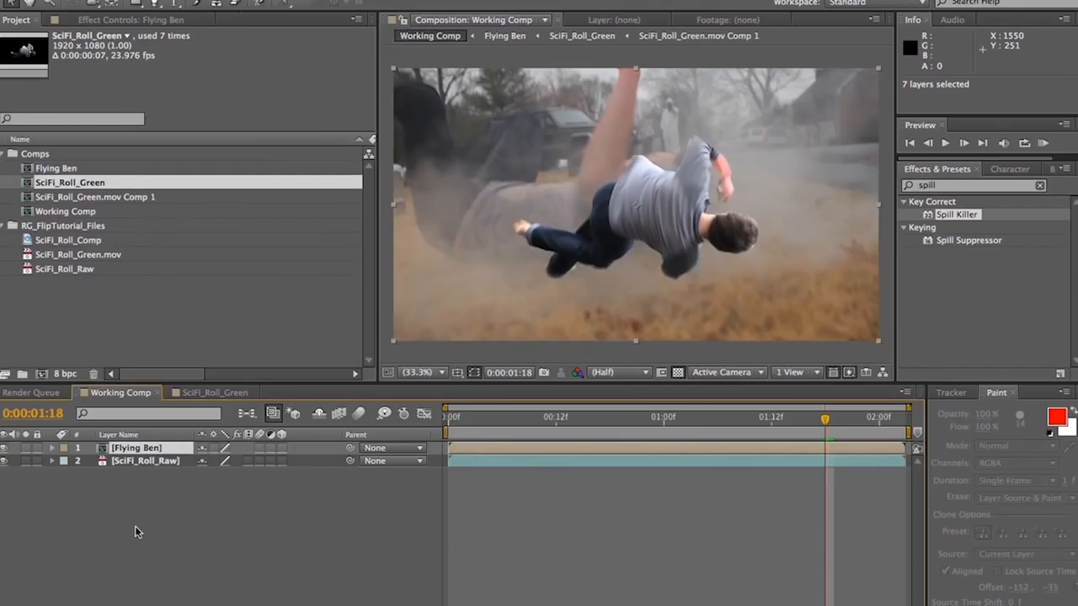
pyautogui.click(137, 531)
pyautogui.press('KP_0')
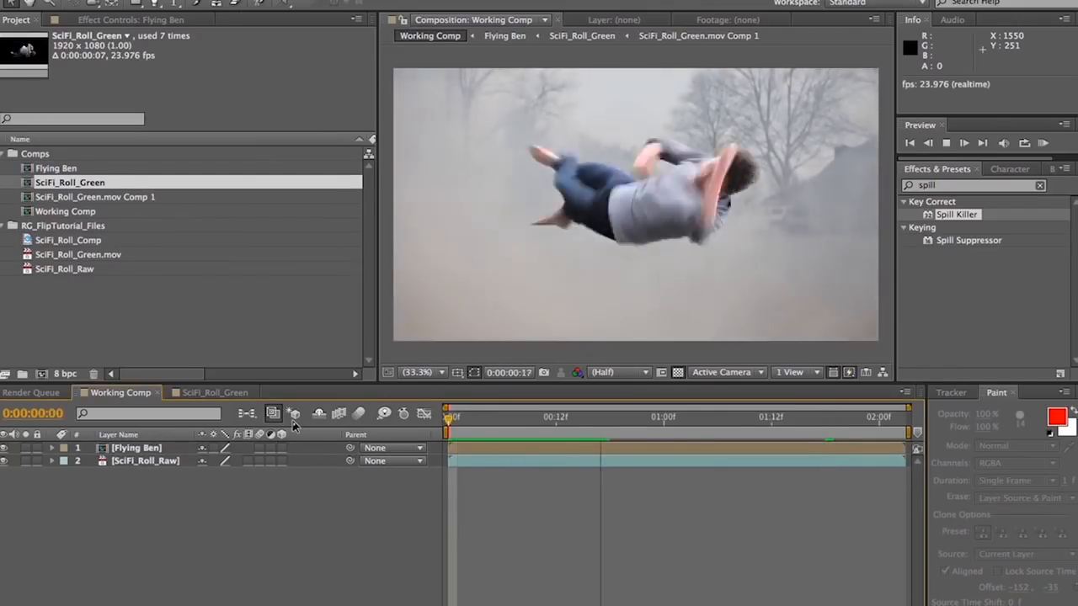
# Park at 0:00:01:07 and slide the flying-man precomp earlier to match his pose, with its in point at −0:00:00:03.
pyautogui.moveTo(454, 419); pyautogui.dragTo(385, 423)
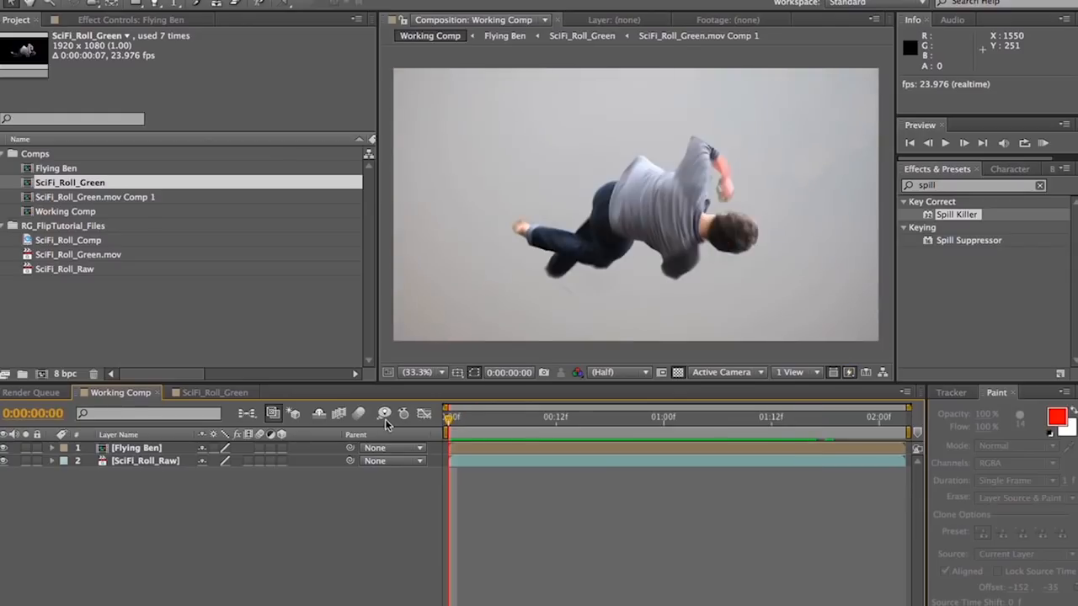
pyautogui.press('KP_0')
pyautogui.press('pageup')
pyautogui.press('pageup')
pyautogui.press('pageup')
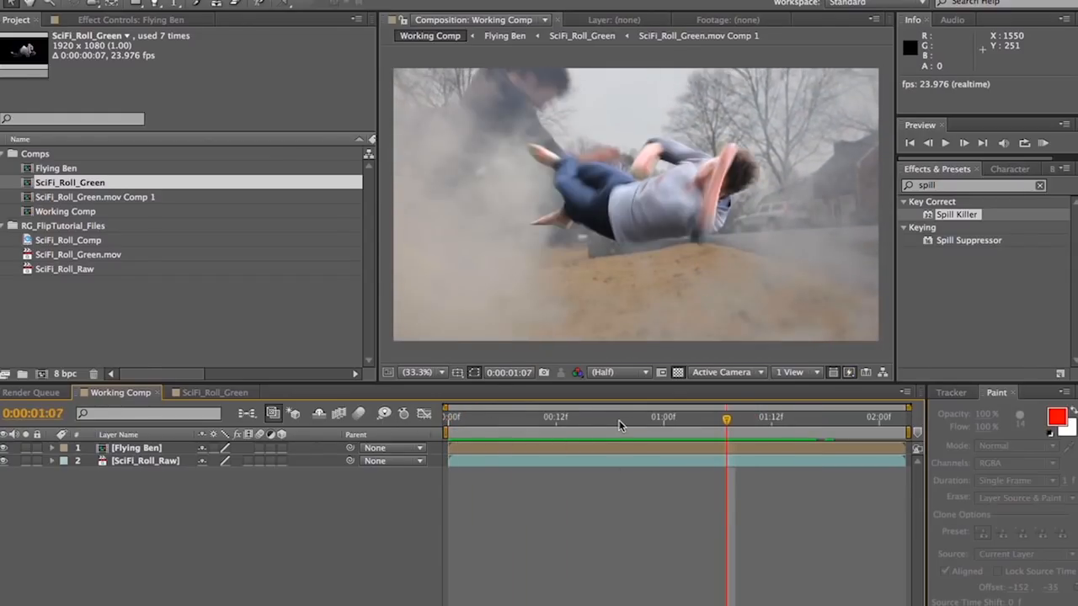
pyautogui.click(746, 447)
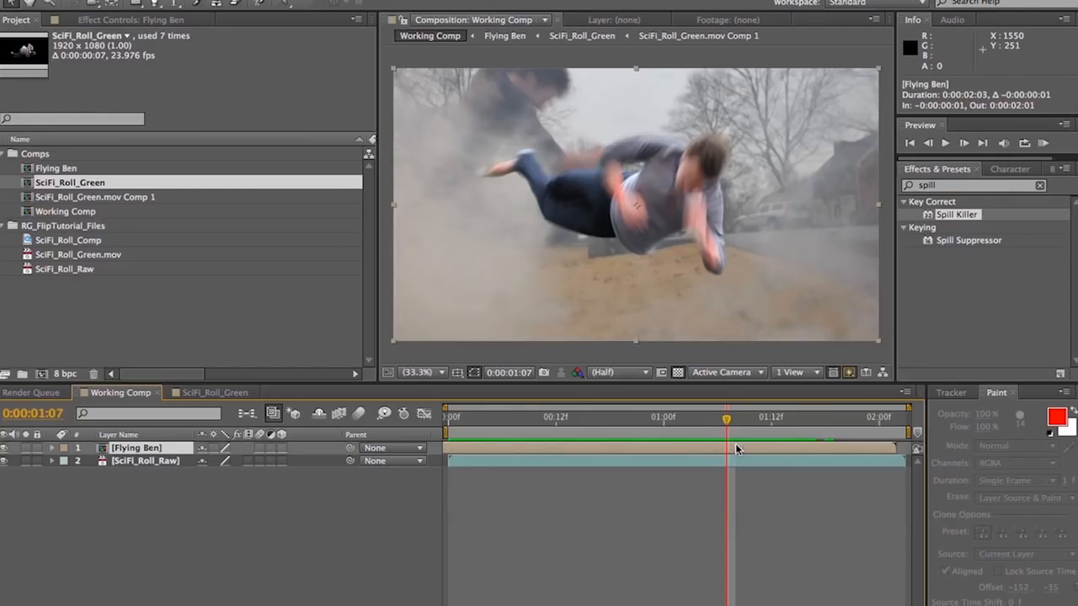
pyautogui.moveTo(735, 444)
pyautogui.mouseDown()
pyautogui.moveTo(748, 445)
pyautogui.moveTo(725, 446)
pyautogui.mouseUp()
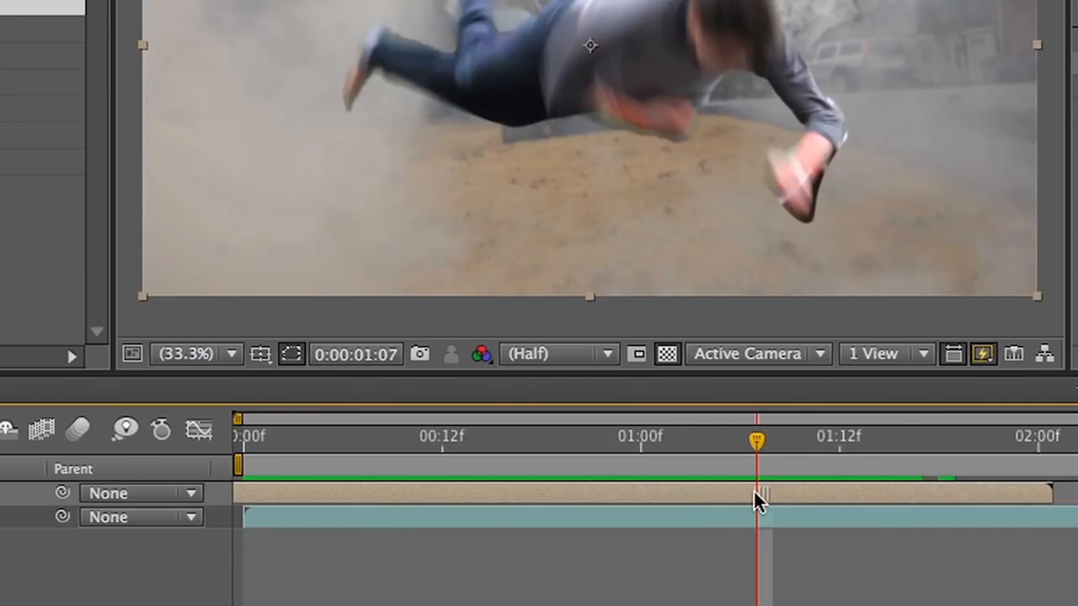
pyautogui.moveTo(752, 489); pyautogui.dragTo(730, 492)
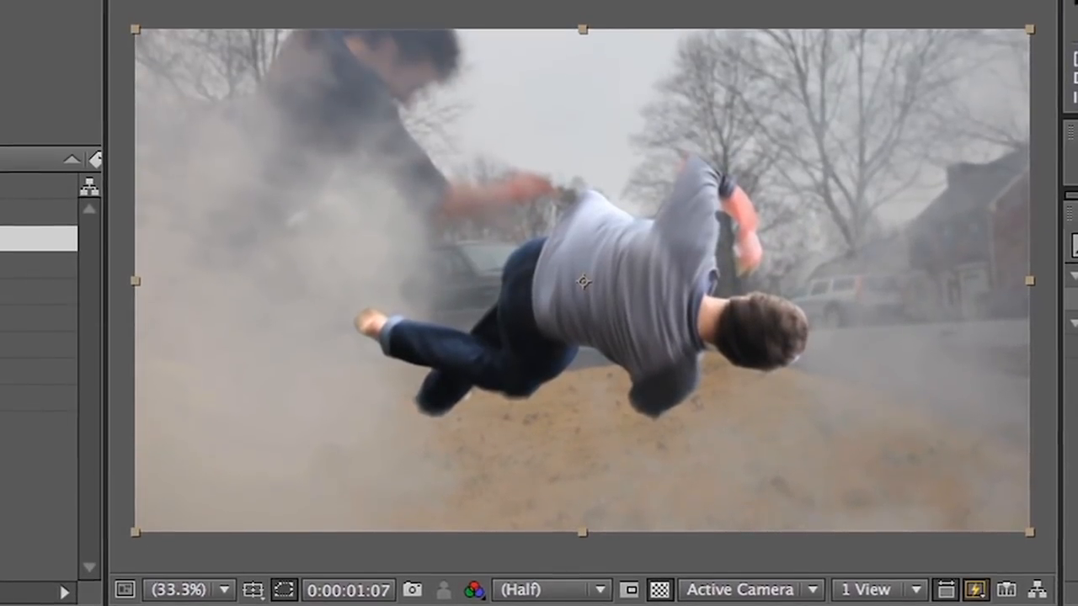
pyautogui.moveTo(730, 604); pyautogui.dragTo(713, 605)
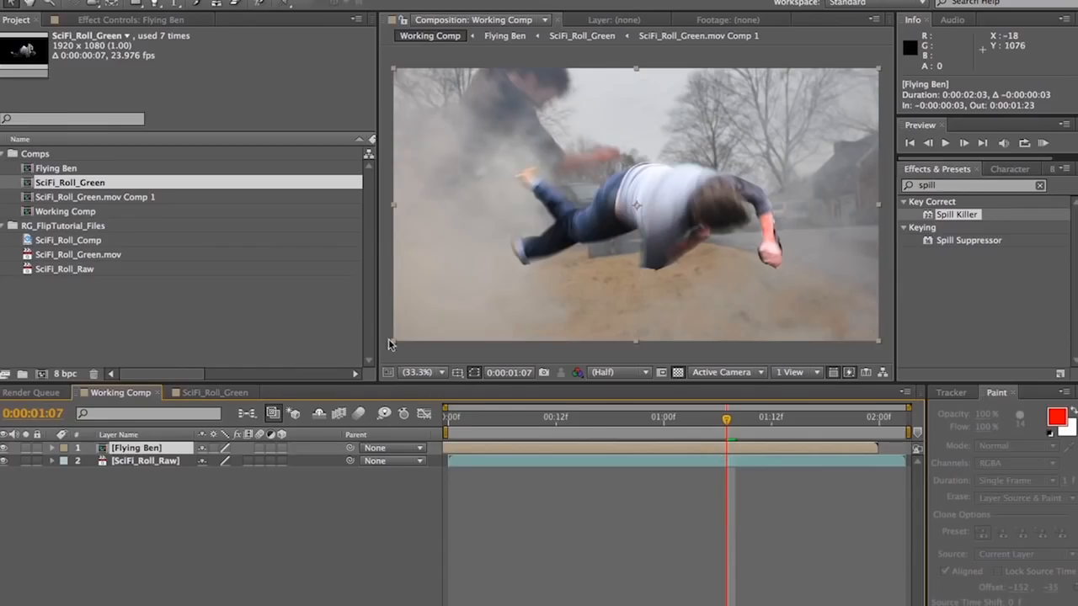
# Set Position, Scale and Rotation keyframes on the flying-man precomp at 0:00:01:07.
pyautogui.click(53, 452)
pyautogui.click(63, 462)
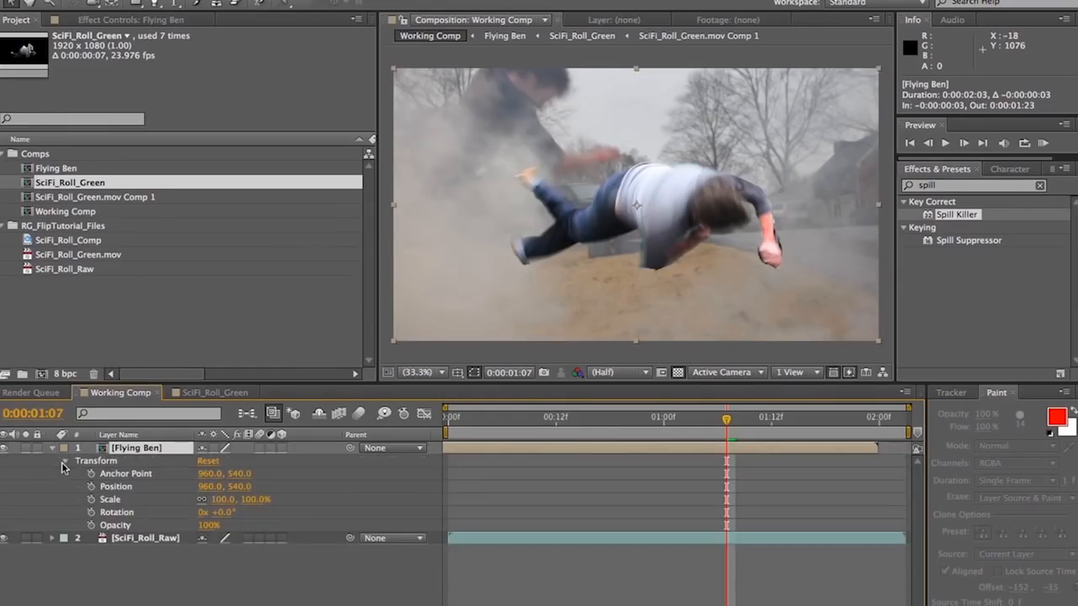
pyautogui.click(91, 487)
pyautogui.click(91, 499)
pyautogui.click(91, 512)
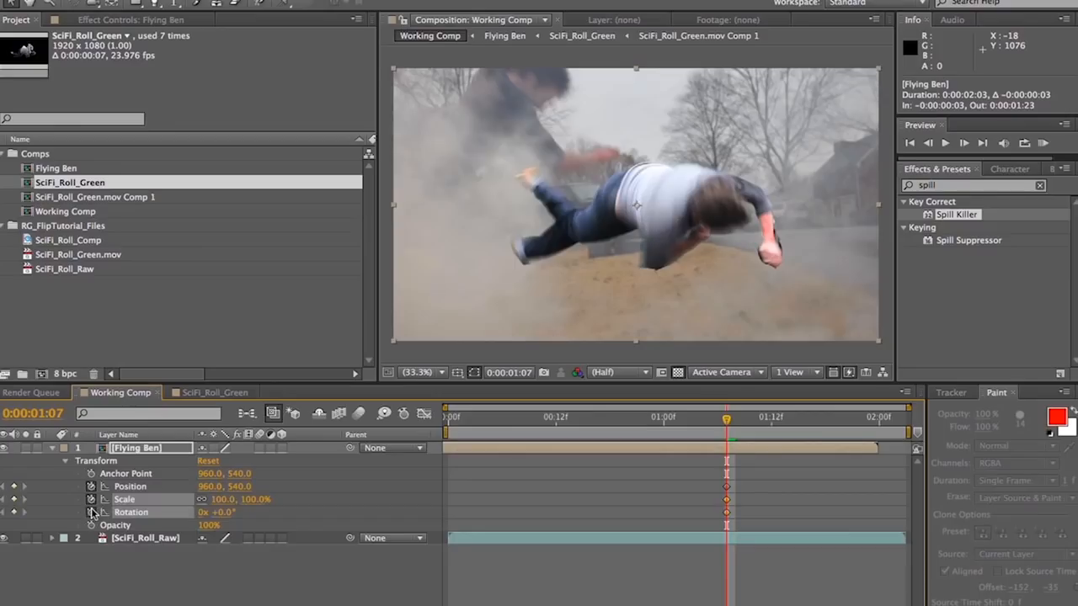
# At 0:00:01:07, place the flying man over the rolling man at about 276, 159 and rotate him to −23°.
pyautogui.moveTo(716, 239); pyautogui.dragTo(504, 106)
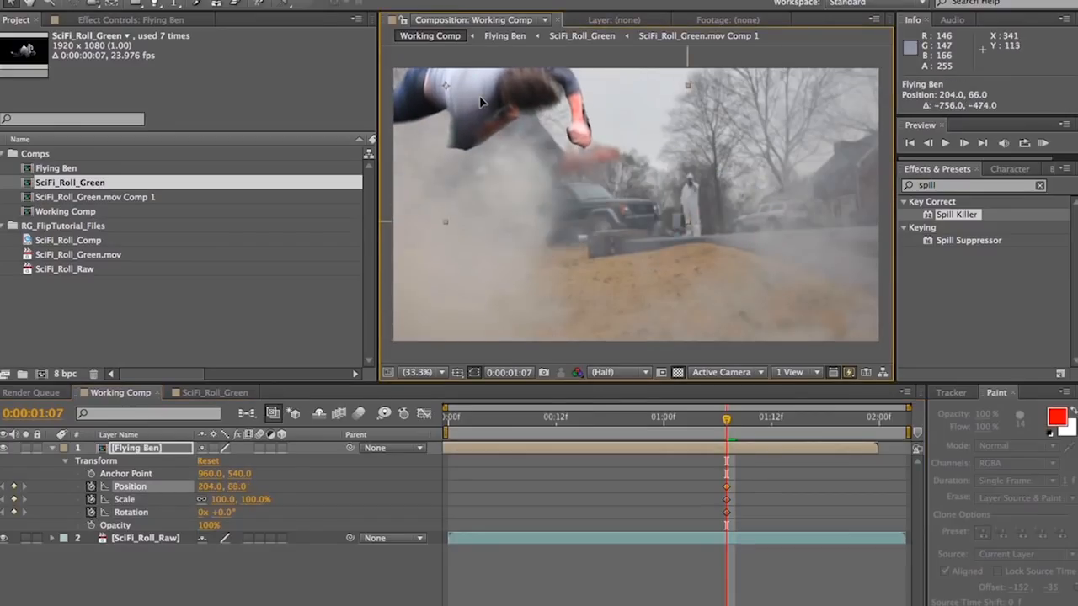
pyautogui.moveTo(218, 514); pyautogui.dragTo(204, 514)
pyautogui.moveTo(439, 131); pyautogui.dragTo(459, 158)
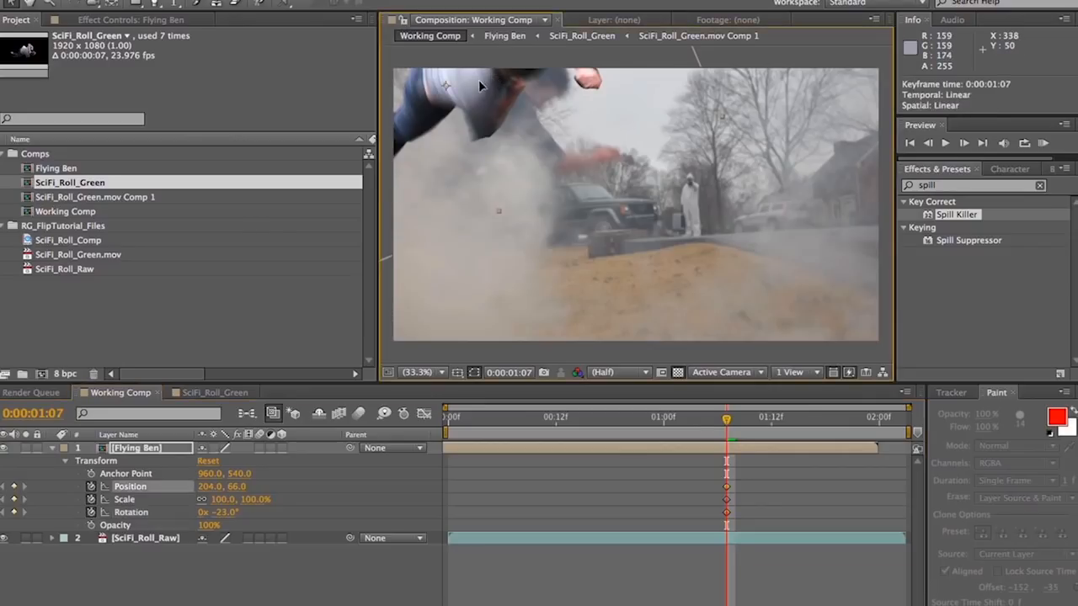
# At frame 0, set the flying-man precomp's Scale to 35%, Rotation to −81° and Position to 1008, 378.
pyautogui.moveTo(1059, 244); pyautogui.dragTo(659, 238)
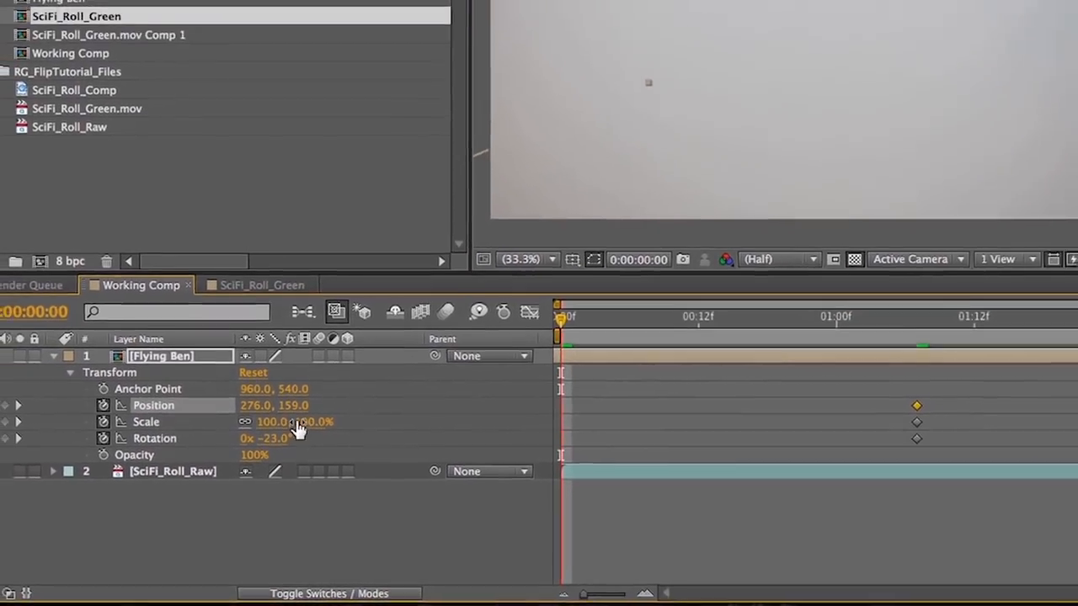
pyautogui.moveTo(298, 429); pyautogui.dragTo(229, 422)
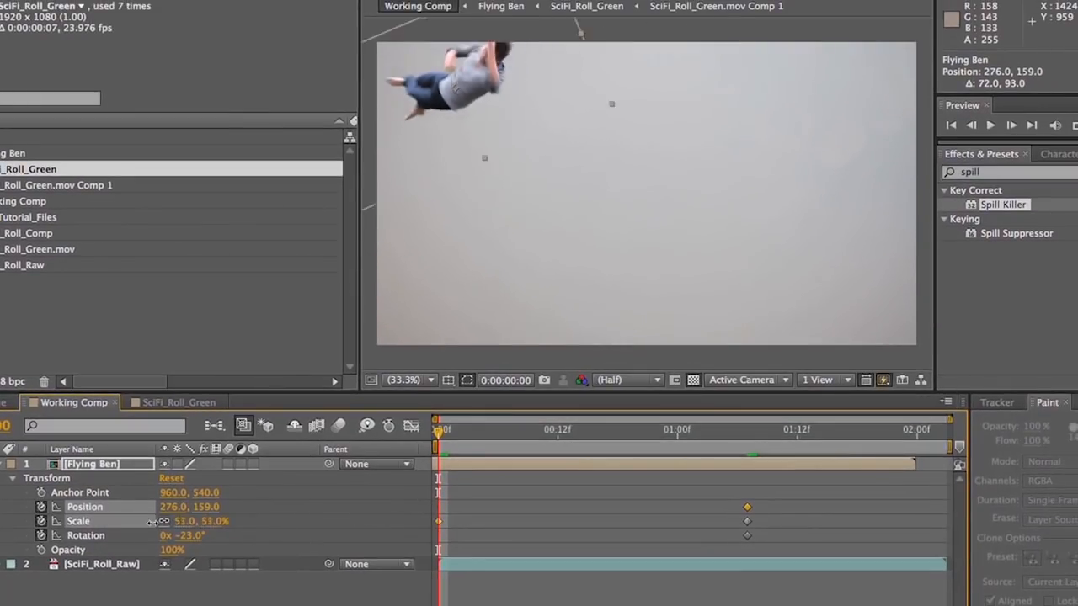
pyautogui.moveTo(154, 522); pyautogui.dragTo(697, 559)
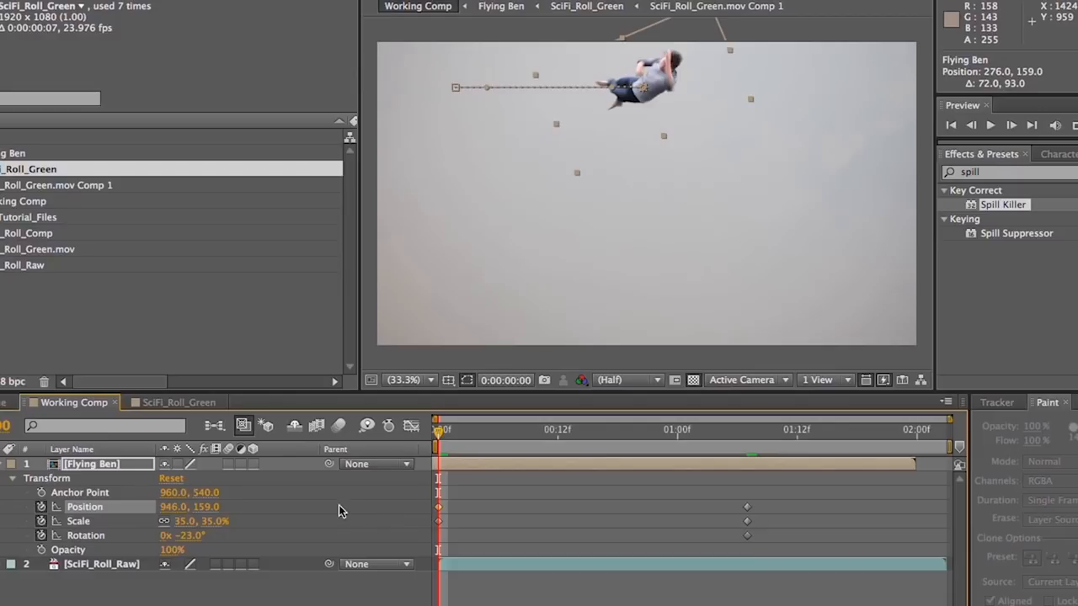
pyautogui.moveTo(206, 509); pyautogui.dragTo(294, 522)
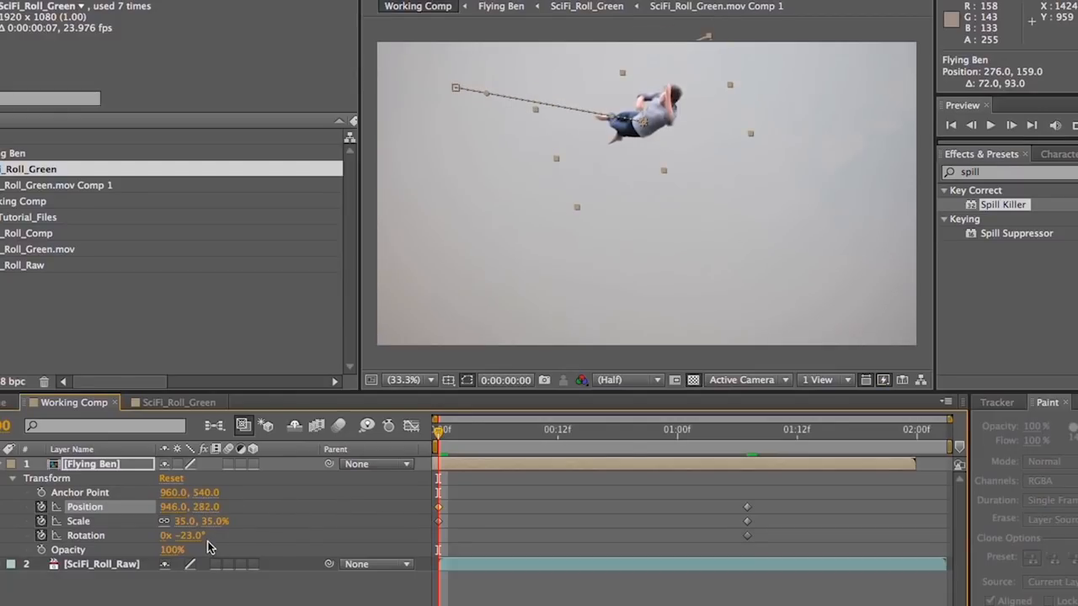
pyautogui.moveTo(191, 535); pyautogui.dragTo(149, 543)
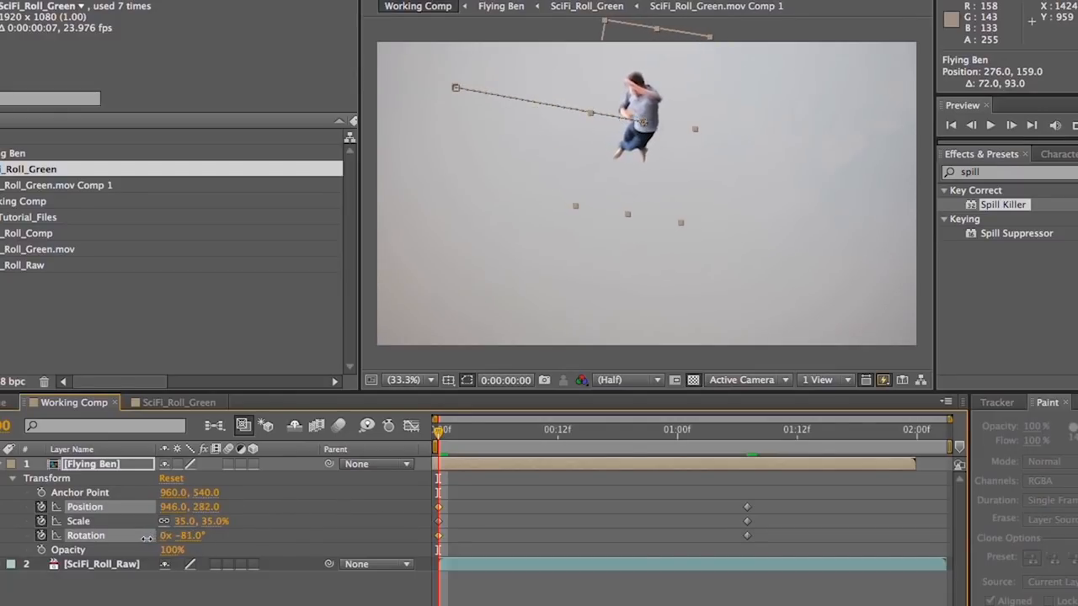
pyautogui.moveTo(174, 508); pyautogui.dragTo(284, 523)
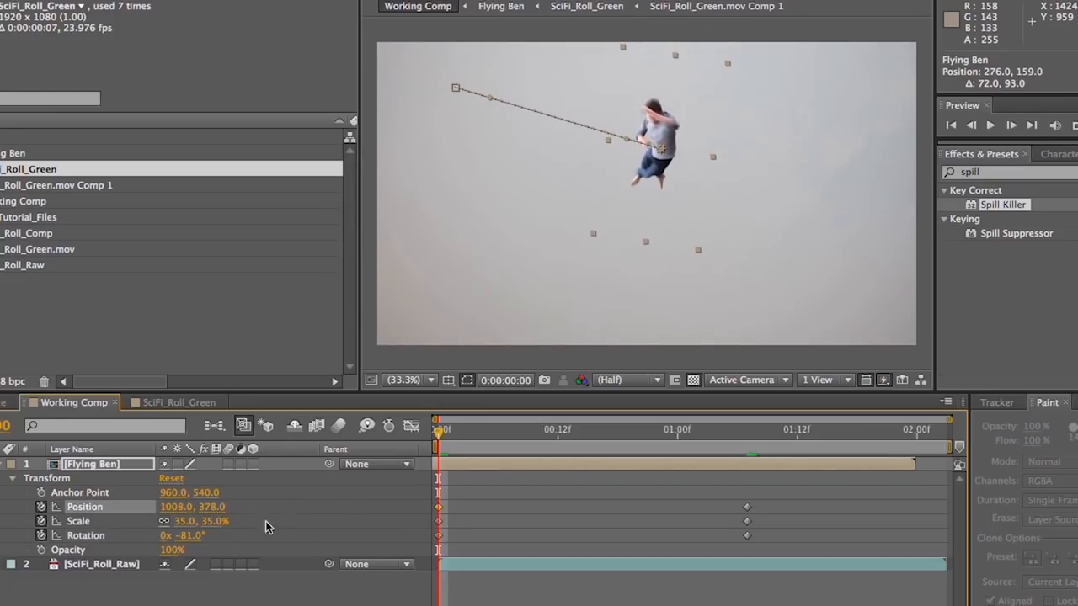
# Preview the flight and reduce the flying-man precomp's Scale to about 30% at 0:00:00:05.
pyautogui.press('space')
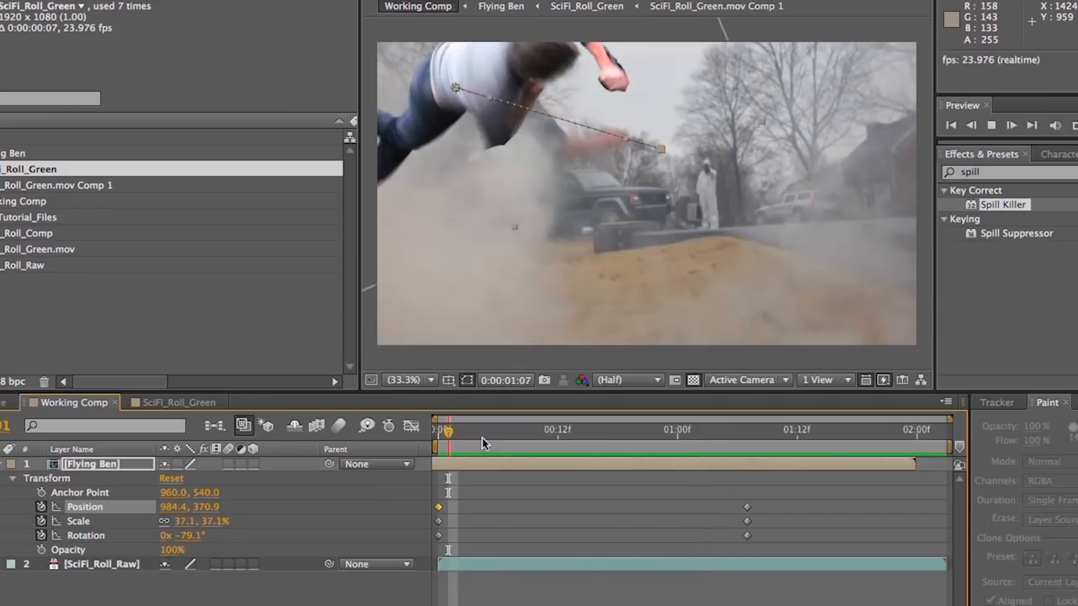
pyautogui.press('space')
pyautogui.press('pagedown')
pyautogui.press('pagedown')
pyautogui.press('pagedown')
pyautogui.press('pagedown')
pyautogui.press('pagedown')
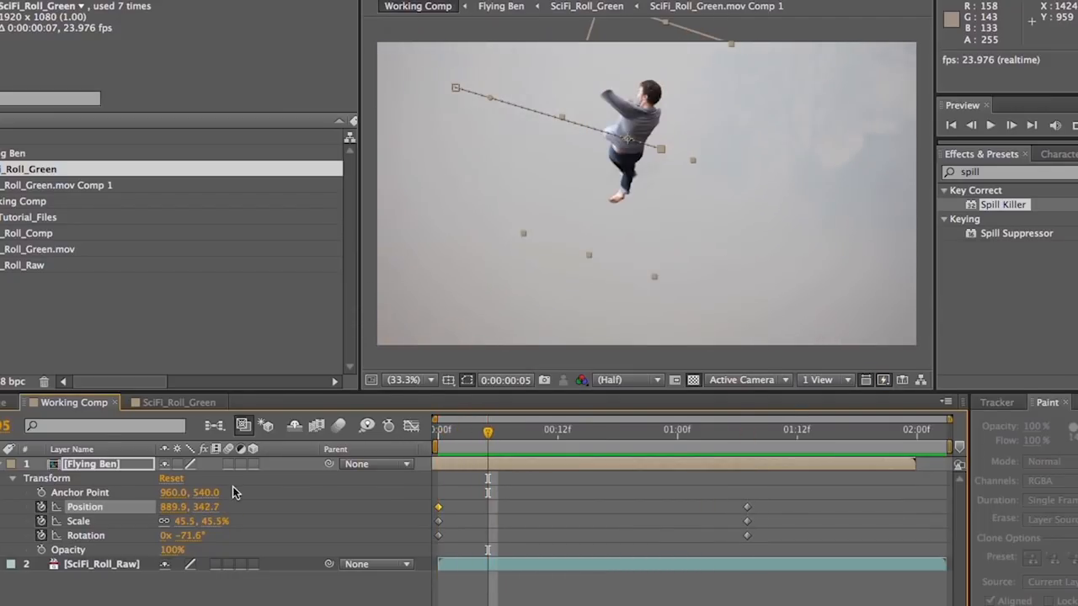
pyautogui.moveTo(199, 526); pyautogui.dragTo(169, 521)
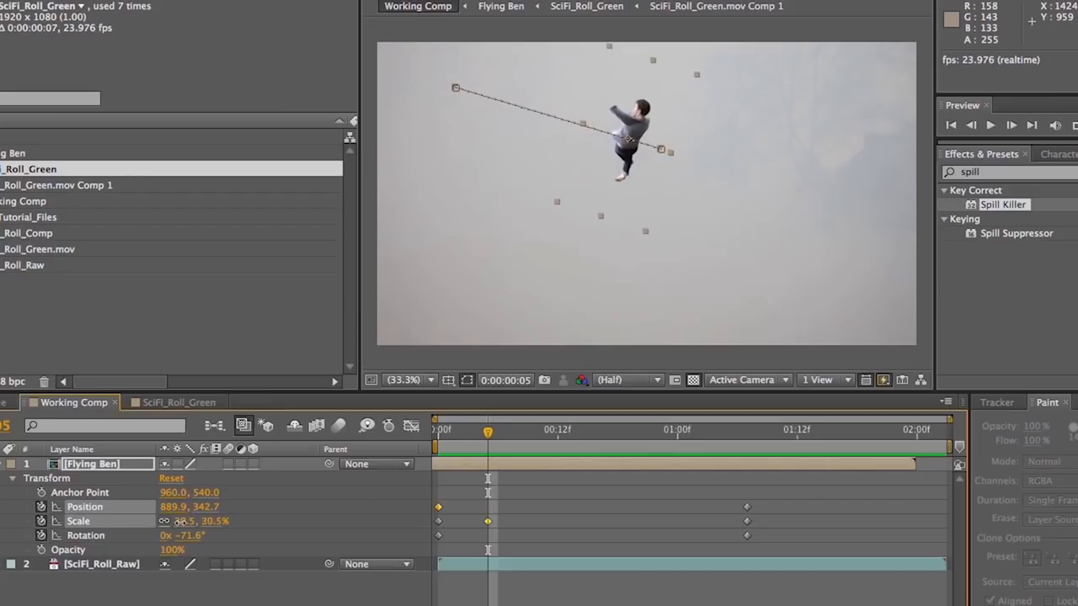
# Set the flying-man precomp's Scale to 30% at frame 0 and preview the motion.
pyautogui.press('pageup')
pyautogui.press('pageup')
pyautogui.press('pageup')
pyautogui.press('pageup')
pyautogui.press('pageup')
pyautogui.press('pageup')
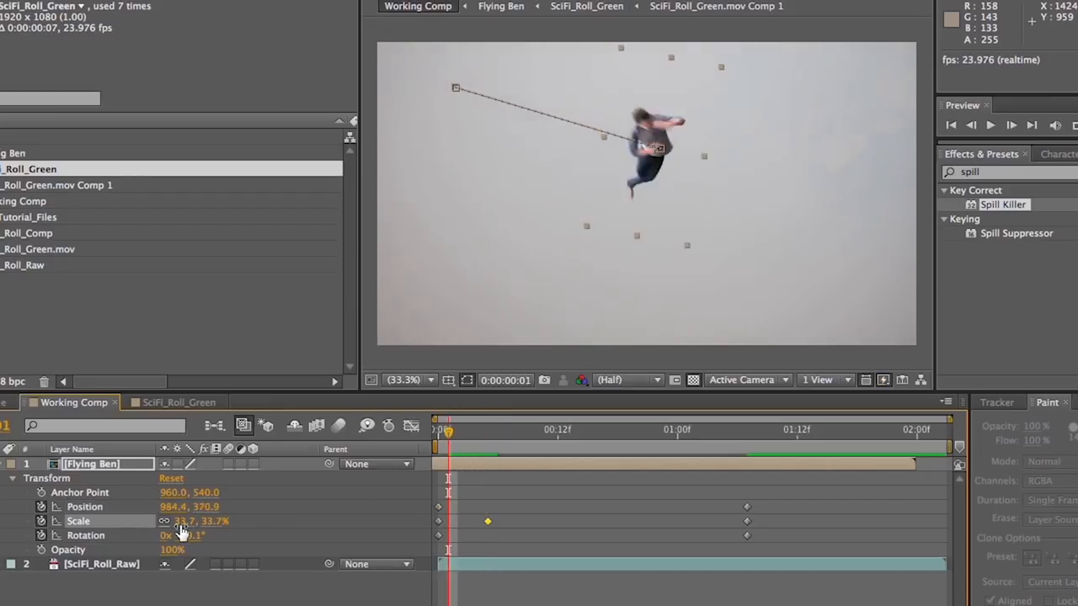
pyautogui.press('pagedown')
pyautogui.click(186, 521)
pyautogui.write('30')
pyautogui.press('Return')
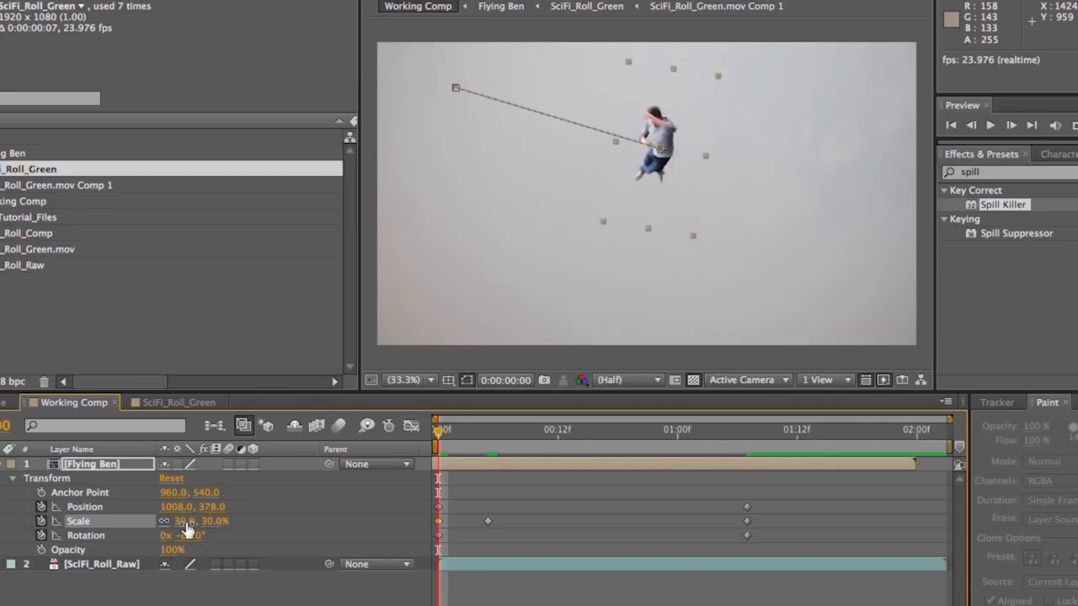
pyautogui.press('space')
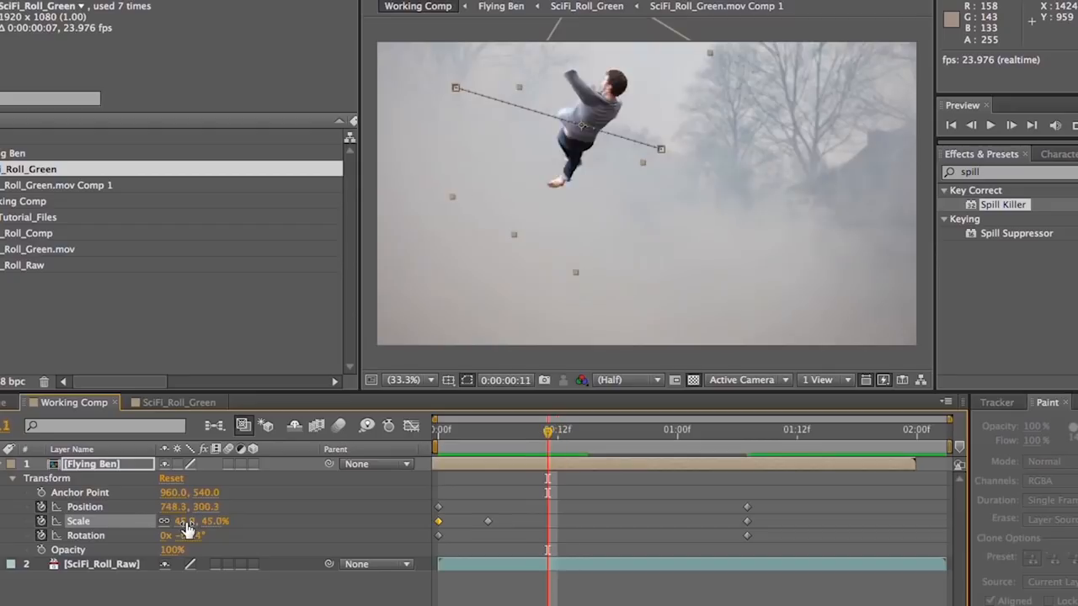
# Preview the flying man's motion against the raw roll shot from the first frame.
pyautogui.press('space')
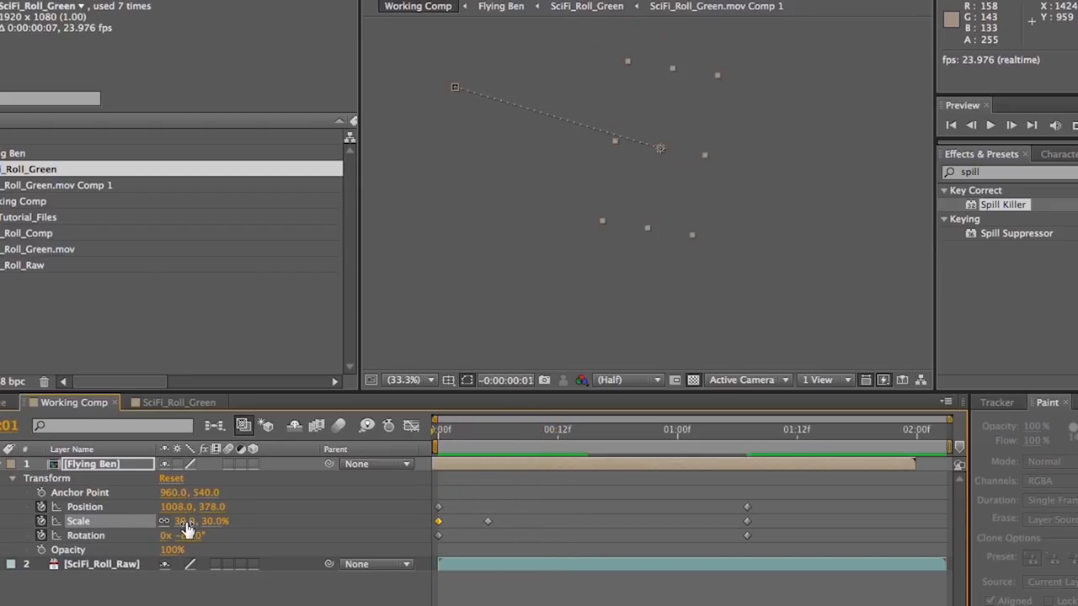
pyautogui.press('space')
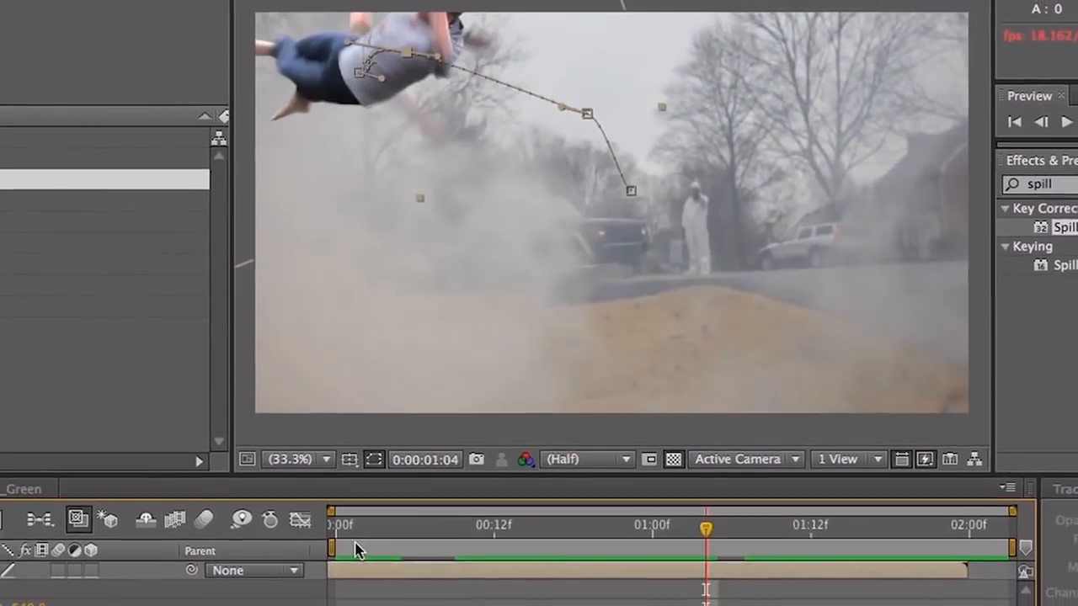
pyautogui.press('space')
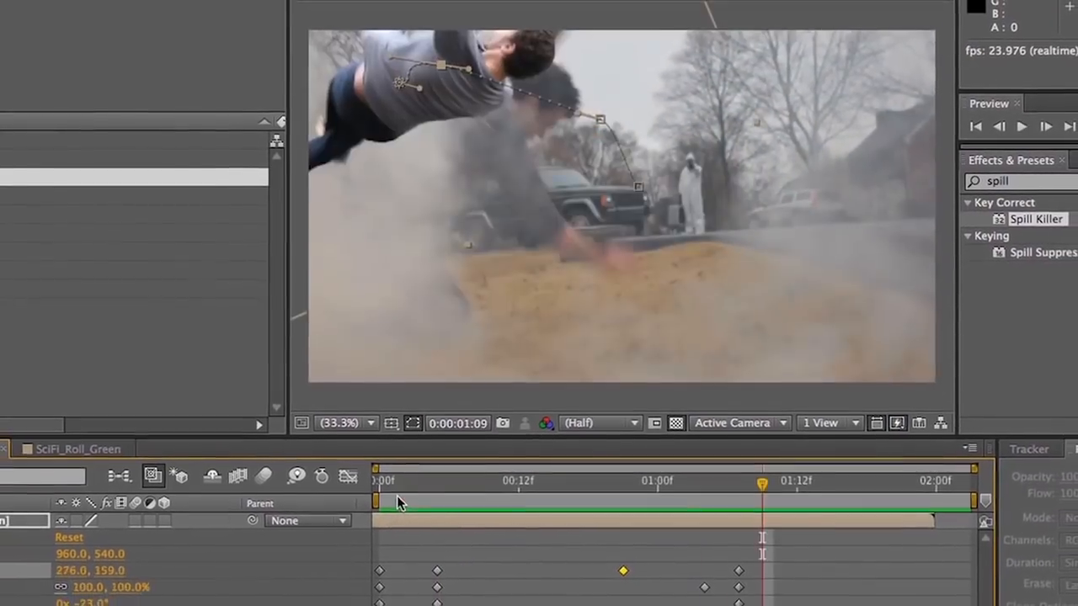
pyautogui.press('Home')
pyautogui.press('space')
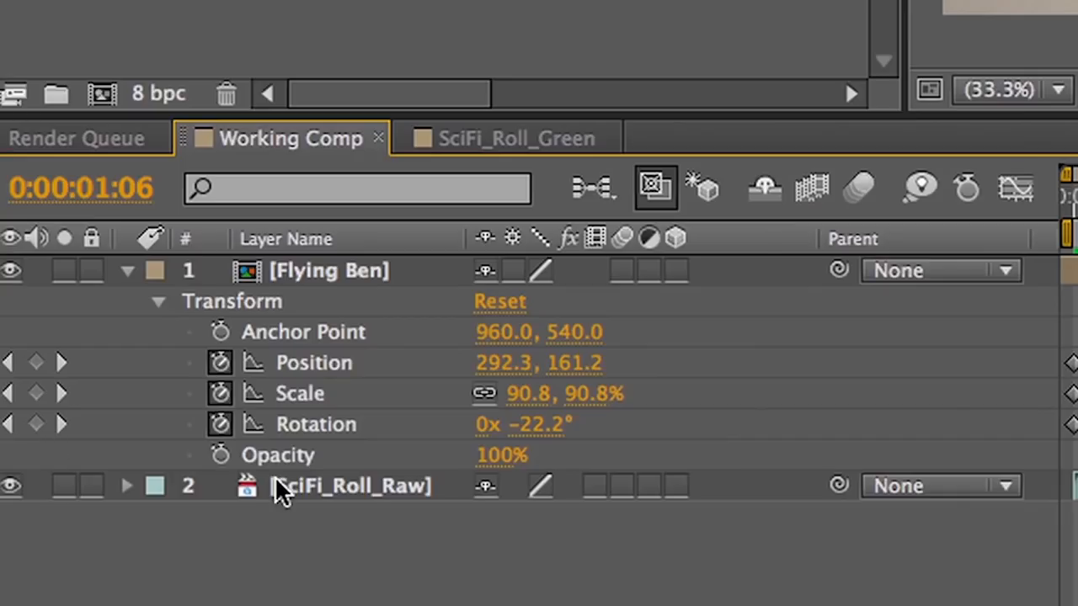
# Keyframe the flying-man precomp's Opacity to fade from 100% at 0:00:01:06 to 0% at 0:00:01:09.
pyautogui.click(220, 455)
pyautogui.press('space')
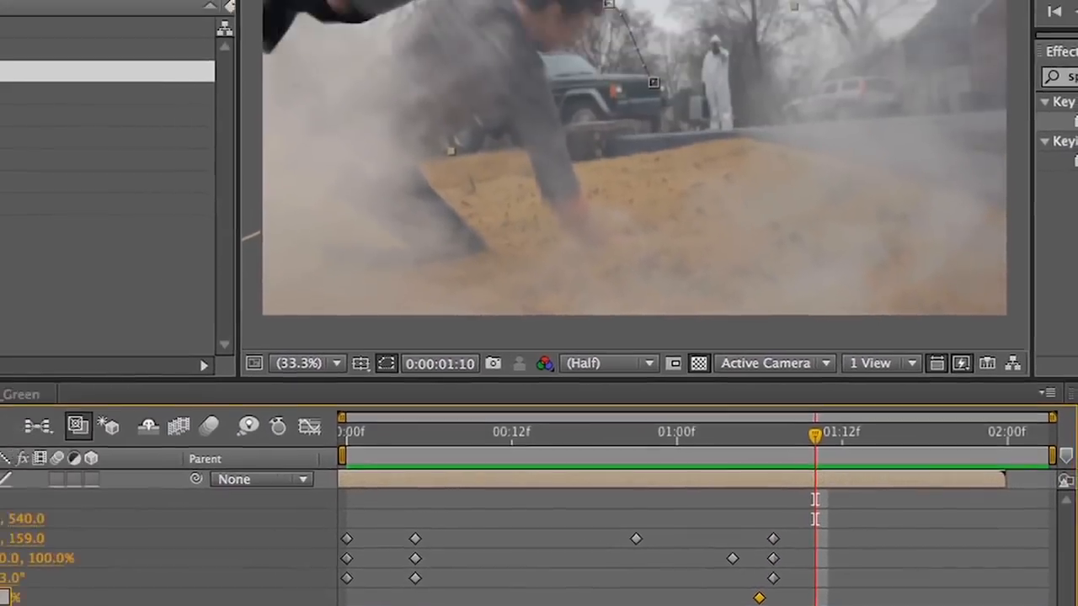
pyautogui.click(162, 579)
pyautogui.write('0')
pyautogui.press('Return')
pyautogui.press('pageup')
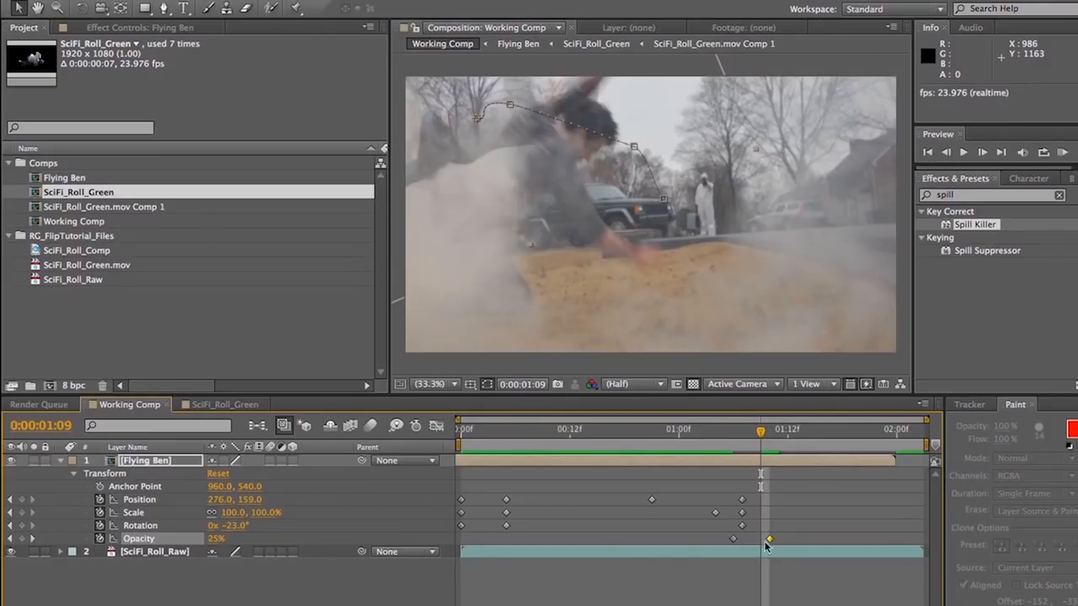
pyautogui.moveTo(771, 539); pyautogui.dragTo(761, 541)
pyautogui.press('pageup')
pyautogui.press('pageup')
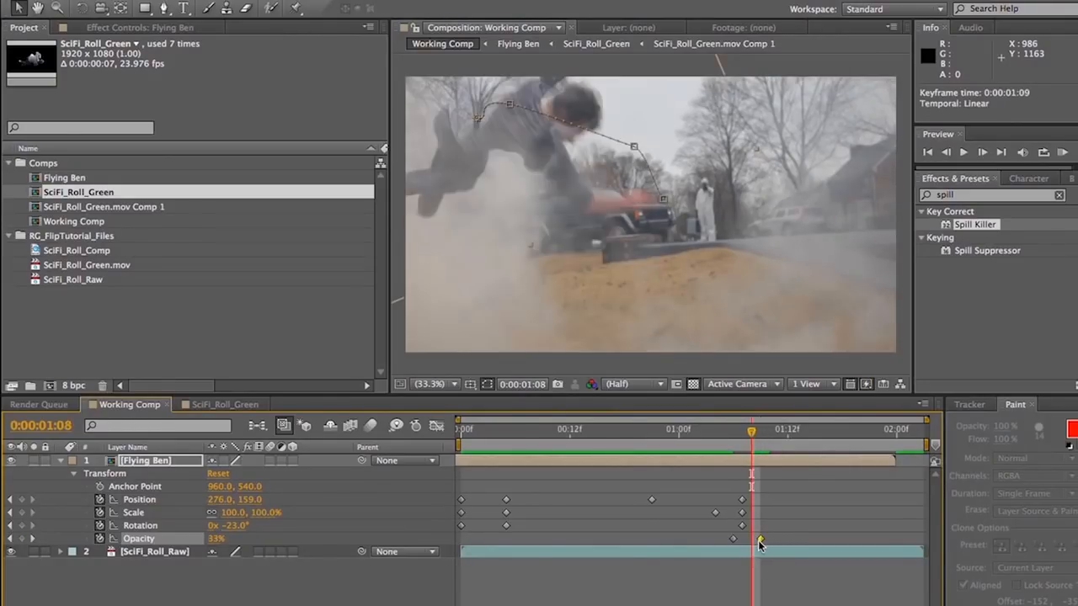
# Try the flight without the Scale keyframe at 0:00:01:04, preview it, and undo the deletion.
pyautogui.press('pageup')
pyautogui.press('pageup')
pyautogui.press('pageup')
pyautogui.press('pageup')
pyautogui.press('pageup')
pyautogui.press('pageup')
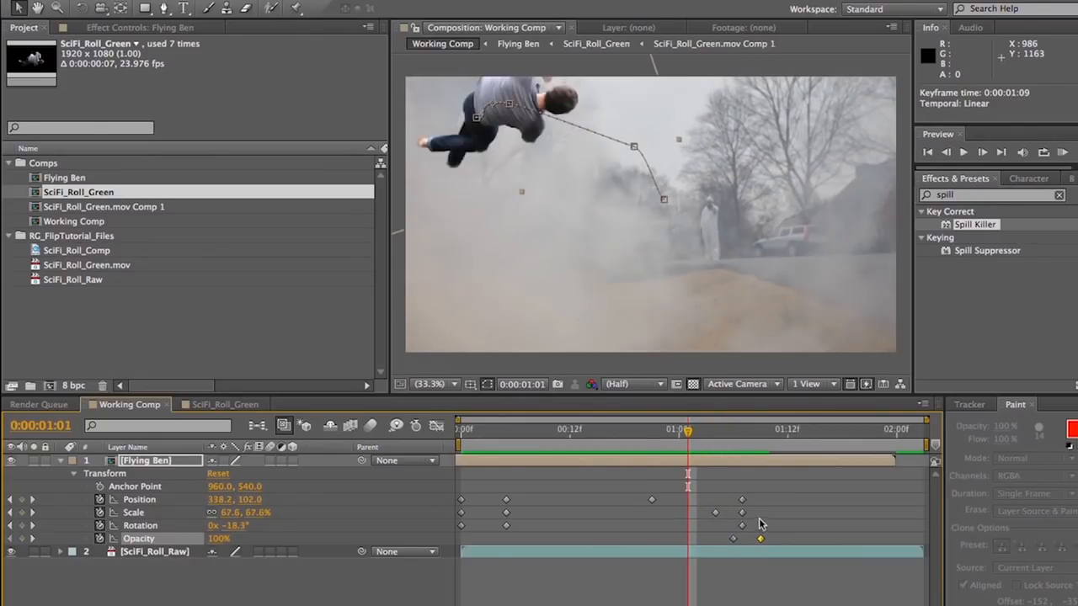
pyautogui.click(714, 513)
pyautogui.press('Delete')
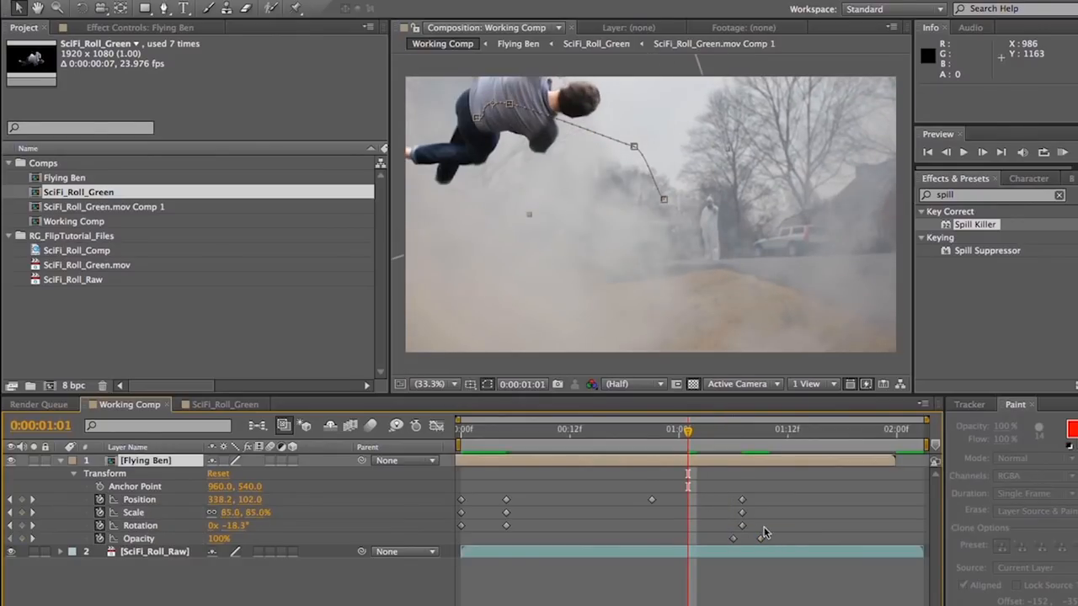
pyautogui.press('space')
pyautogui.press('space')
pyautogui.click(627, 448)
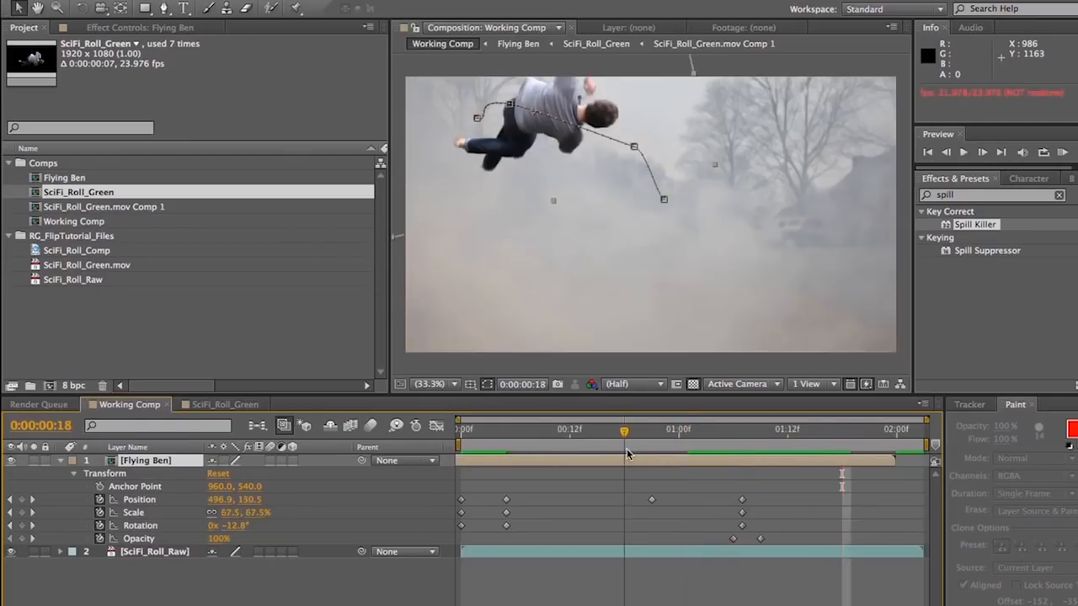
pyautogui.press('super+z')
pyautogui.press('space')
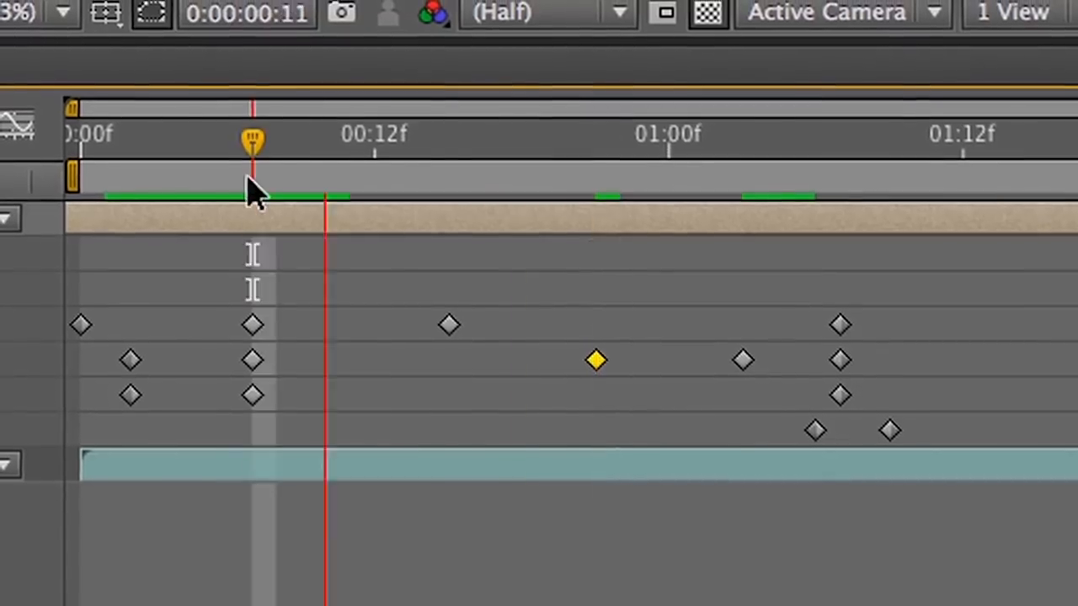
# Move the Position and Scale keyframes at 0:00:00:07 to 0:00:00:09 and preview the retimed flight.
pyautogui.moveTo(247, 176); pyautogui.dragTo(420, 152)
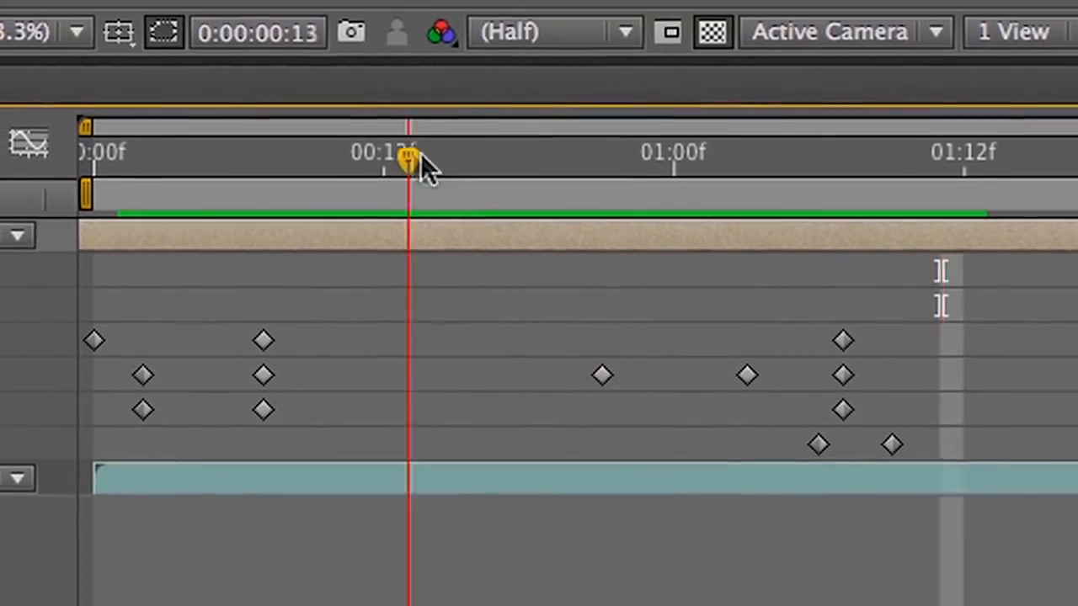
pyautogui.press('KP_0')
pyautogui.moveTo(272, 351); pyautogui.dragTo(319, 351)
pyautogui.moveTo(272, 385); pyautogui.dragTo(319, 384)
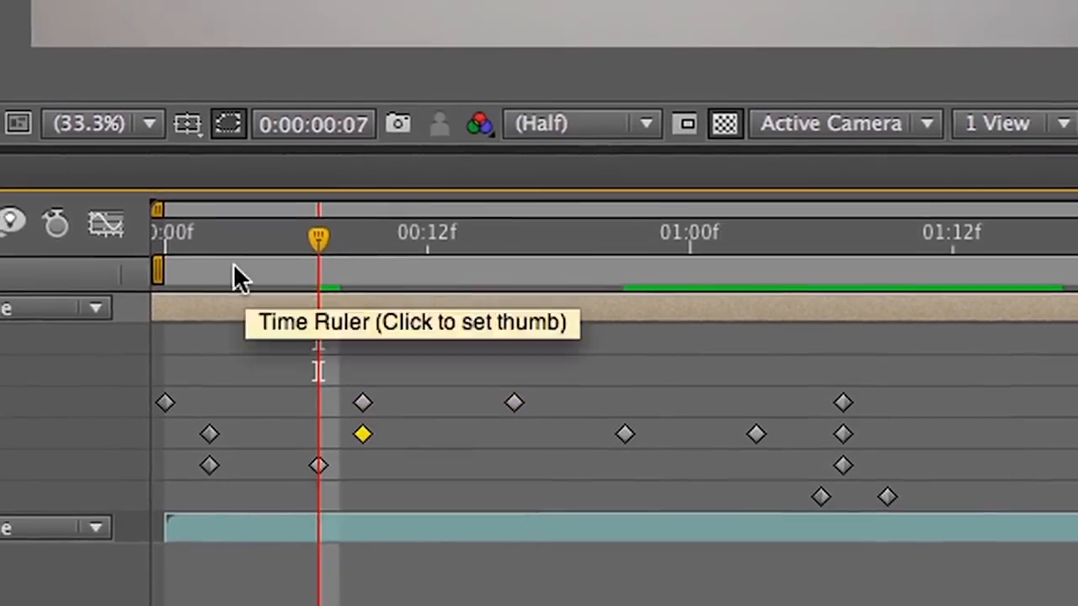
pyautogui.press('KP_0')
pyautogui.press('KP_0')
pyautogui.moveTo(337, 477)
pyautogui.mouseDown()
pyautogui.moveTo(316, 476)
pyautogui.moveTo(420, 477)
pyautogui.moveTo(337, 476)
pyautogui.mouseUp()
pyautogui.press('KP_0')
pyautogui.press('KP_0')
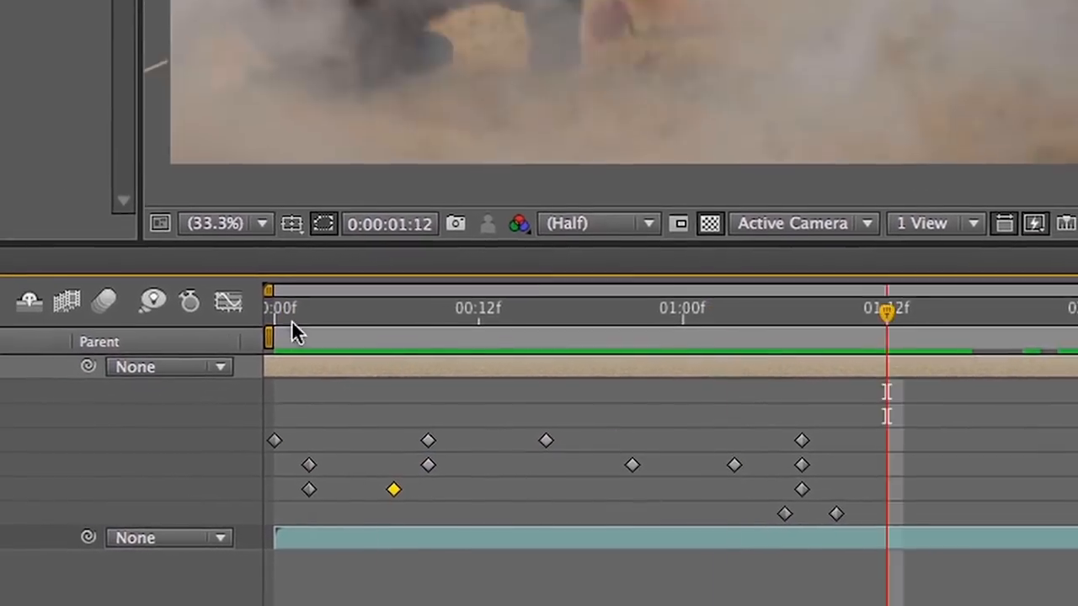
# Delete the flying-man precomp's Scale keyframe at 0:00:00:21 and preview the flight.
pyautogui.moveTo(211, 256); pyautogui.dragTo(337, 257)
pyautogui.press('KP_0')
pyautogui.moveTo(932, 327); pyautogui.dragTo(632, 326)
pyautogui.press('KP_0')
pyautogui.click(632, 469)
pyautogui.press('Delete')
pyautogui.press('KP_0')
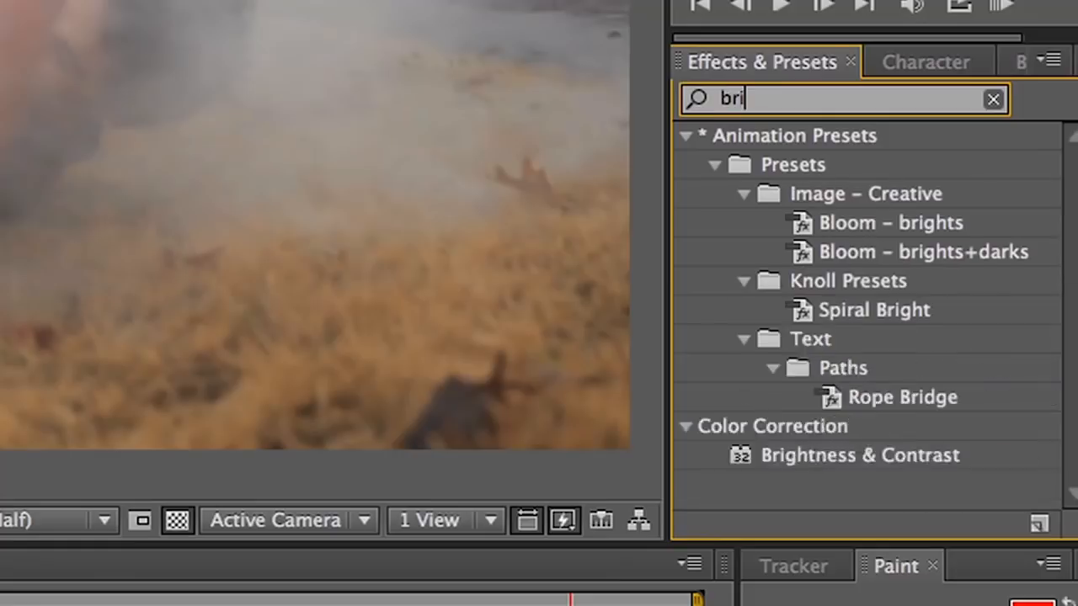
# Apply Brightness & Contrast to the flying-man precomp and keyframe Brightness 0 and Contrast −48 at 0:00:01:02.
pyautogui.write('ghtn')
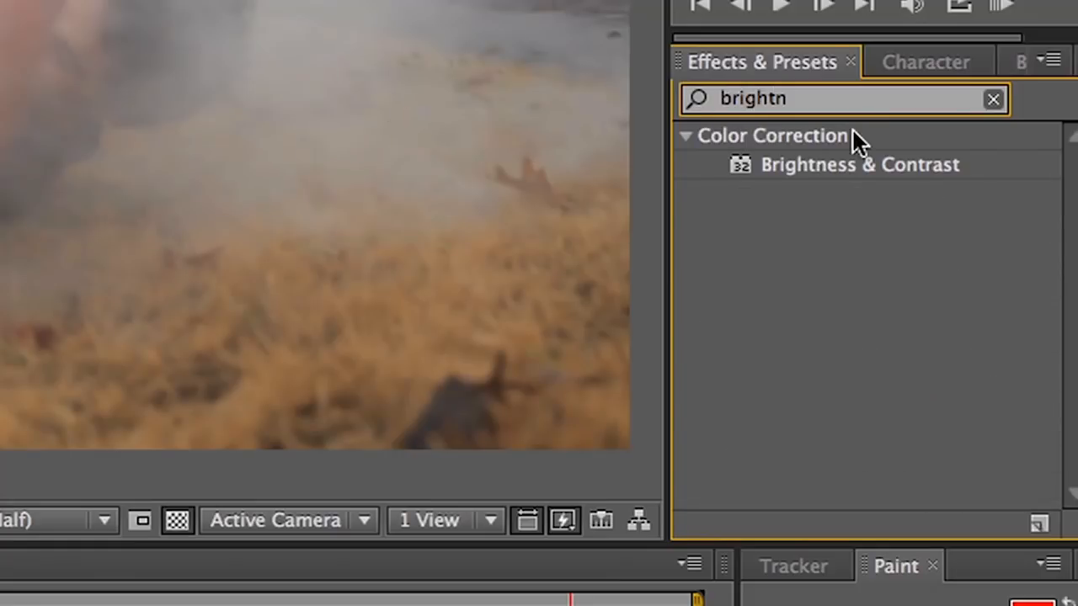
pyautogui.moveTo(777, 163); pyautogui.dragTo(286, 265)
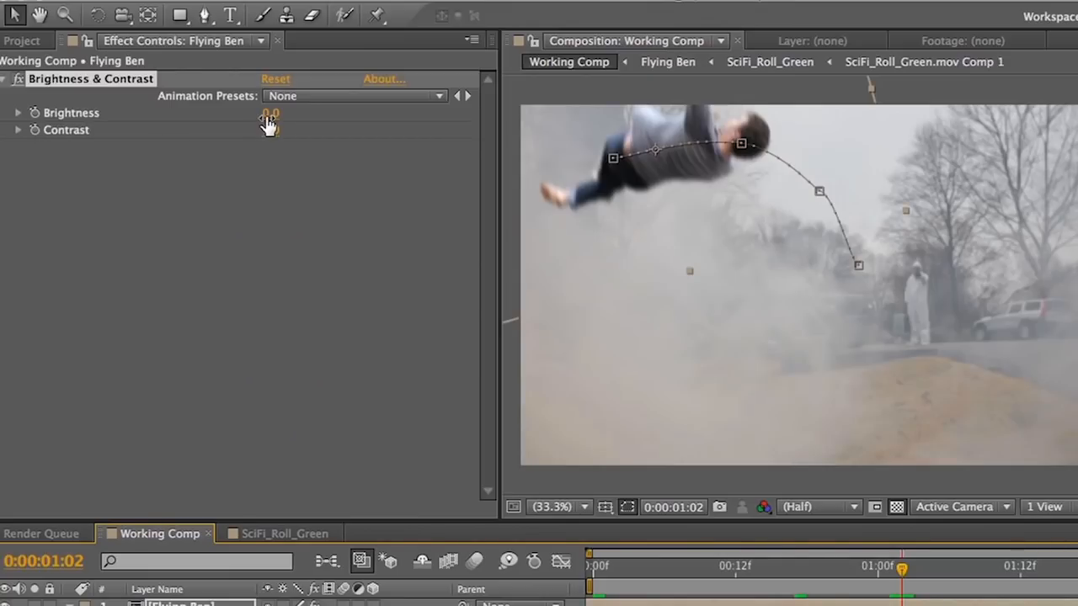
pyautogui.click(35, 112)
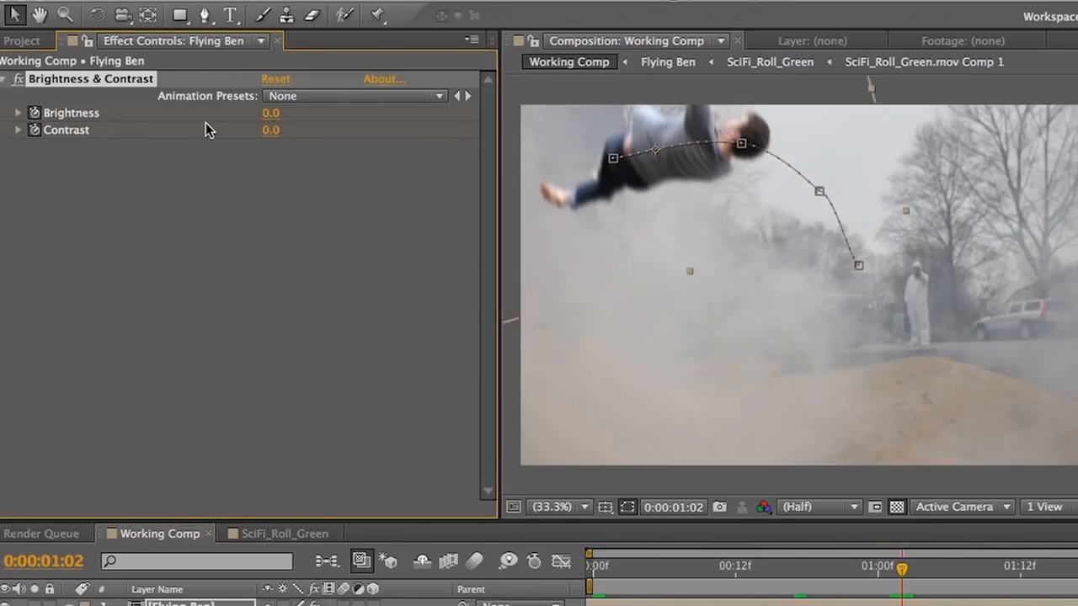
pyautogui.moveTo(261, 131); pyautogui.dragTo(236, 133)
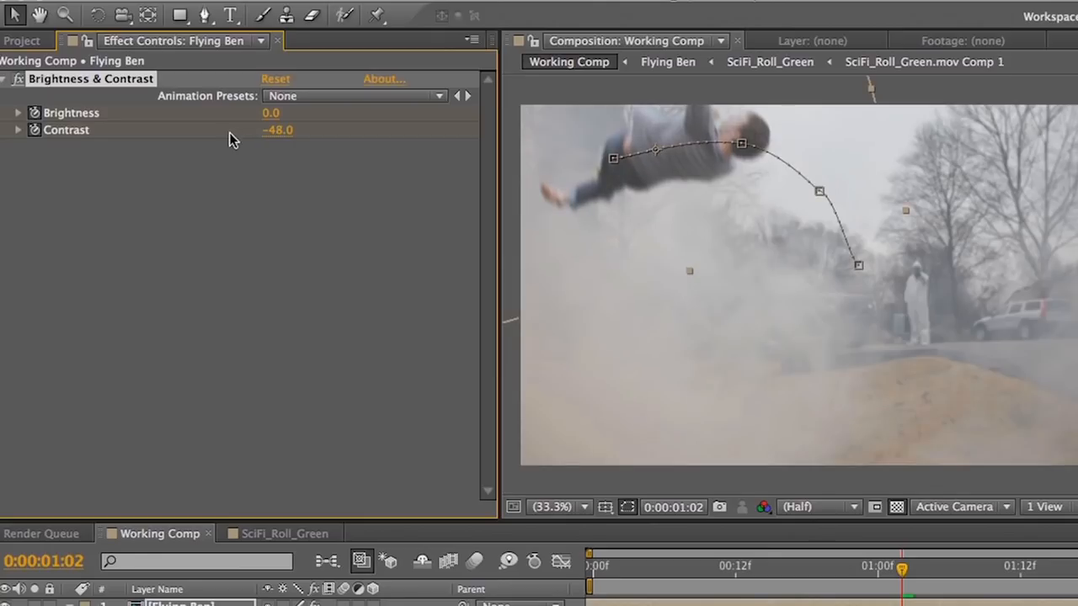
# At frame 0, set the flying-man precomp's Brightness to 62 and Contrast to −95, and preview the fade into the smoke.
pyautogui.moveTo(888, 569); pyautogui.dragTo(563, 589)
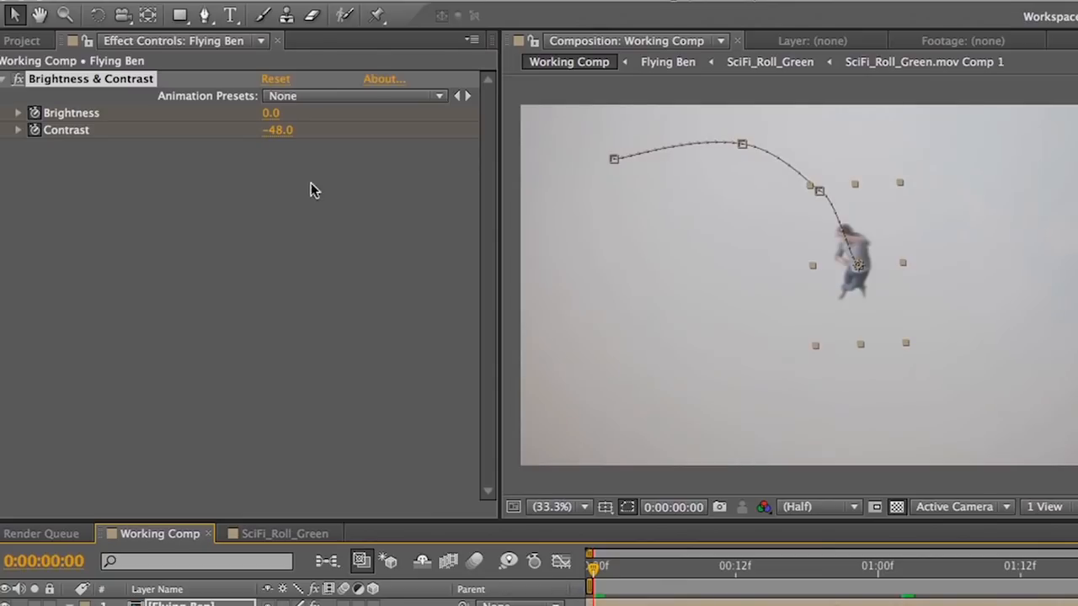
pyautogui.moveTo(272, 140); pyautogui.dragTo(249, 134)
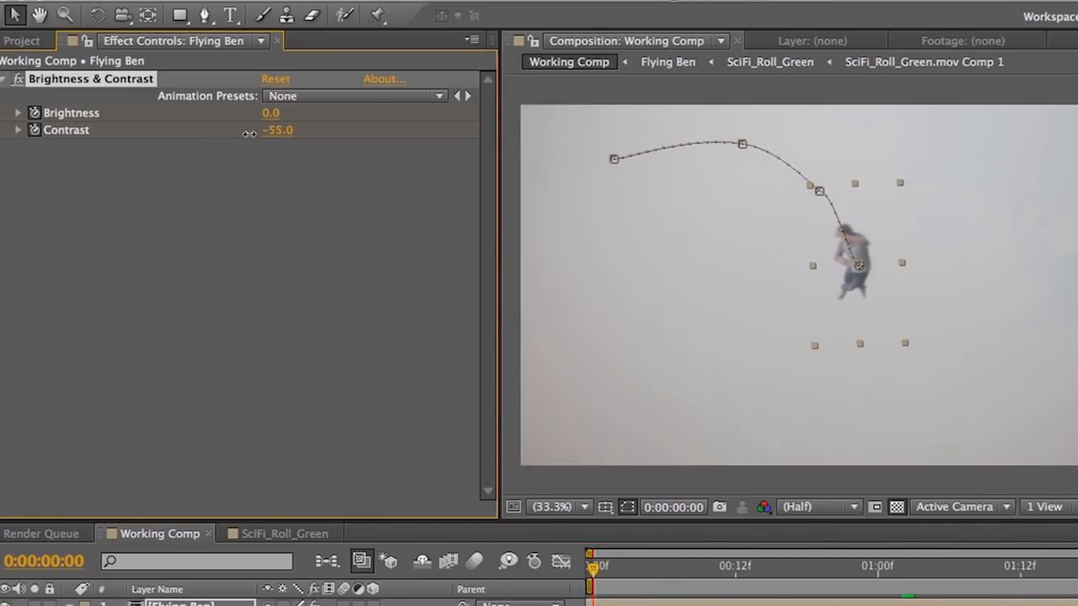
pyautogui.moveTo(266, 112)
pyautogui.mouseDown()
pyautogui.moveTo(320, 115)
pyautogui.moveTo(262, 131)
pyautogui.mouseUp()
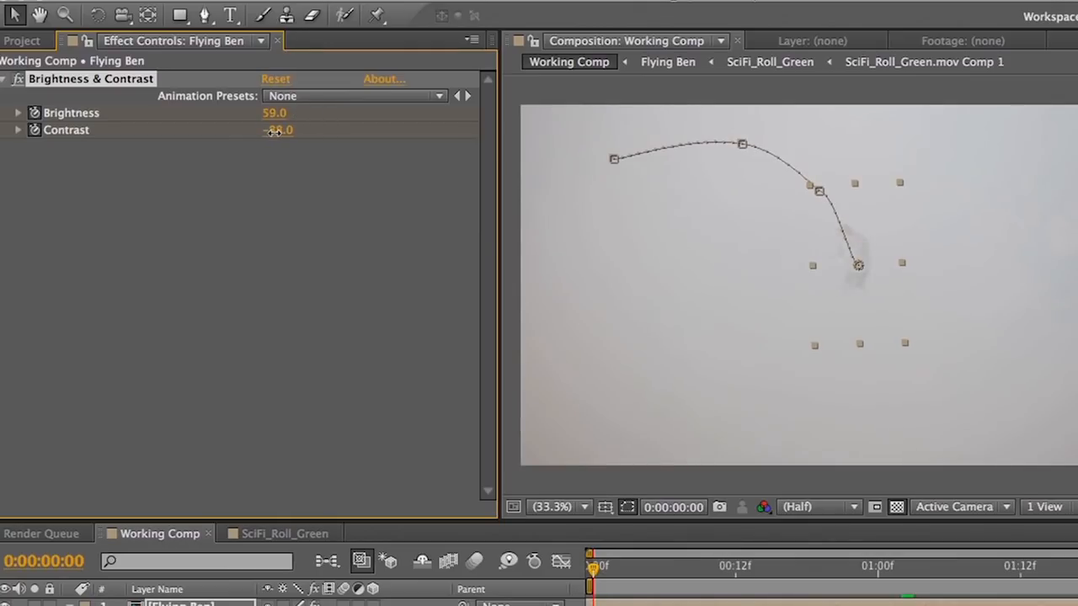
pyautogui.moveTo(274, 124); pyautogui.dragTo(286, 115)
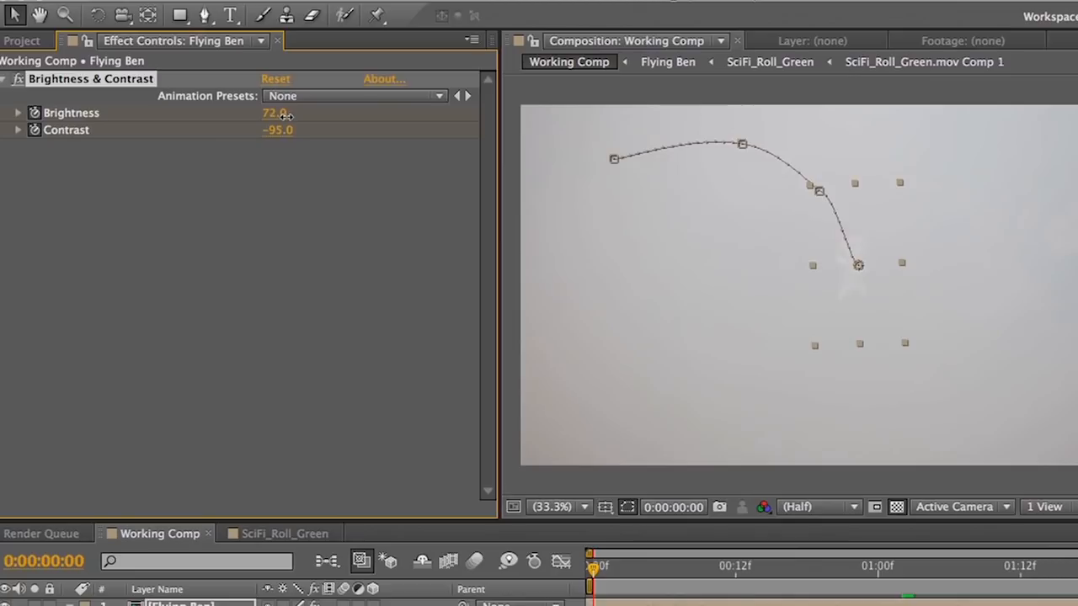
pyautogui.press('KP_0')
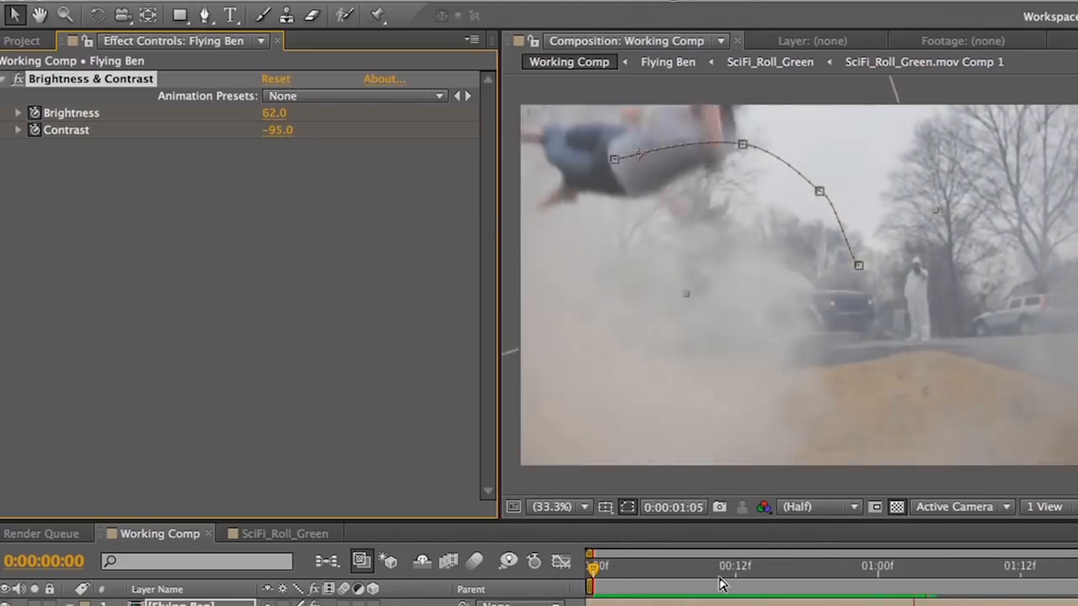
# Apply Color Matcher to the flying-man precomp with SciFi_Roll_Raw as the Target Layer, and preview the result.
pyautogui.write('color ma')
pyautogui.moveTo(815, 269); pyautogui.dragTo(348, 372)
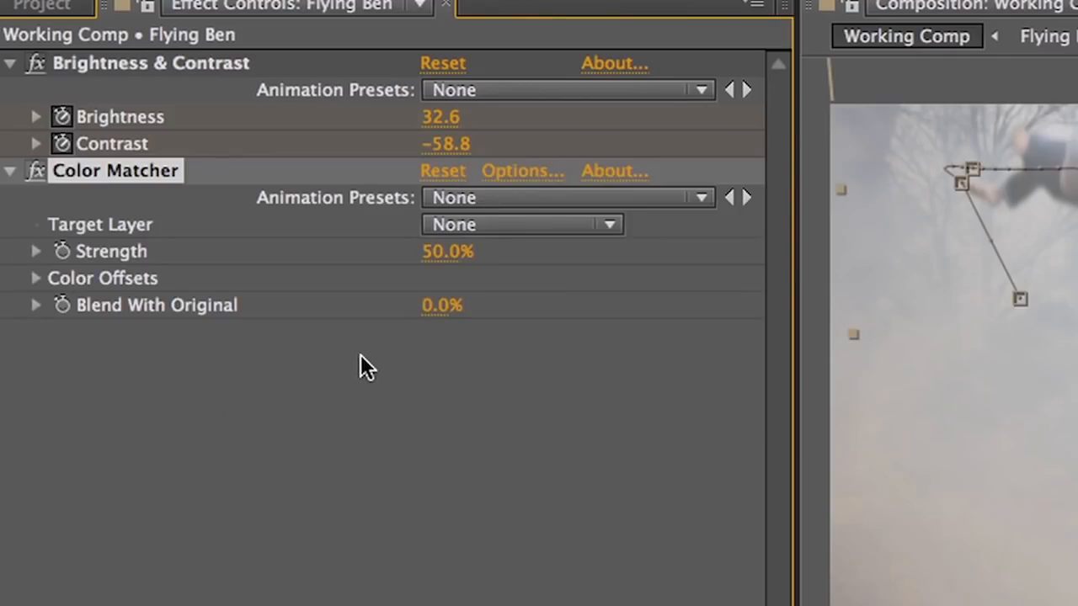
pyautogui.click(497, 223)
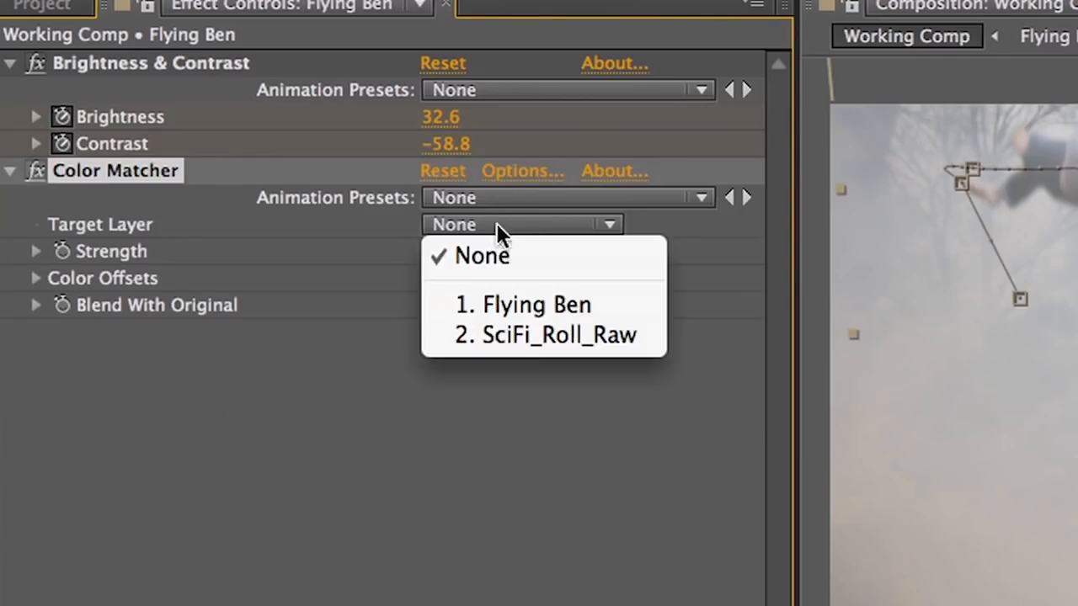
pyautogui.click(530, 334)
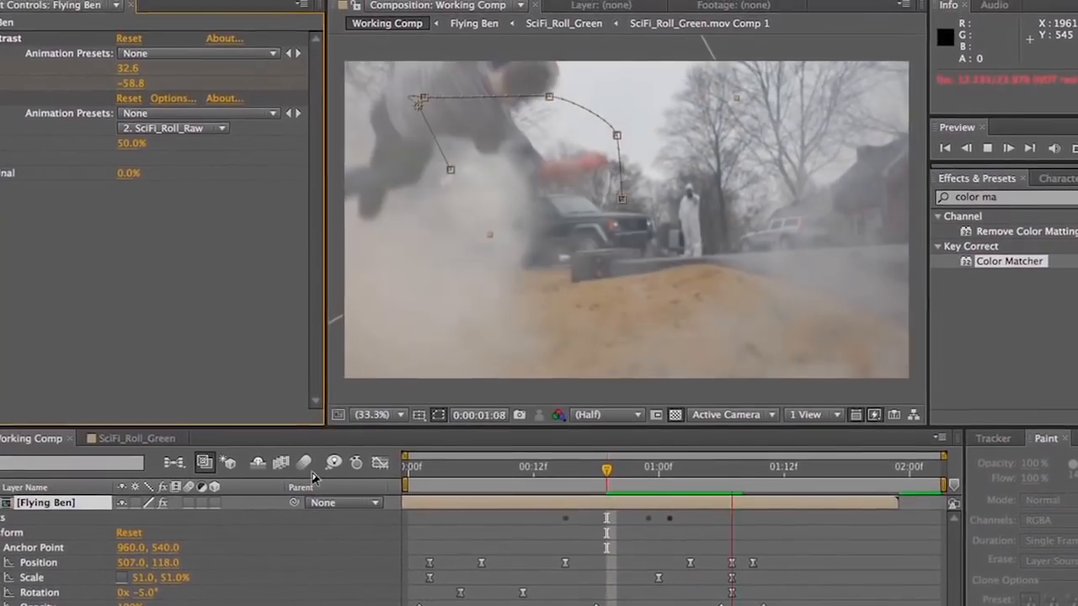
pyautogui.press('space')
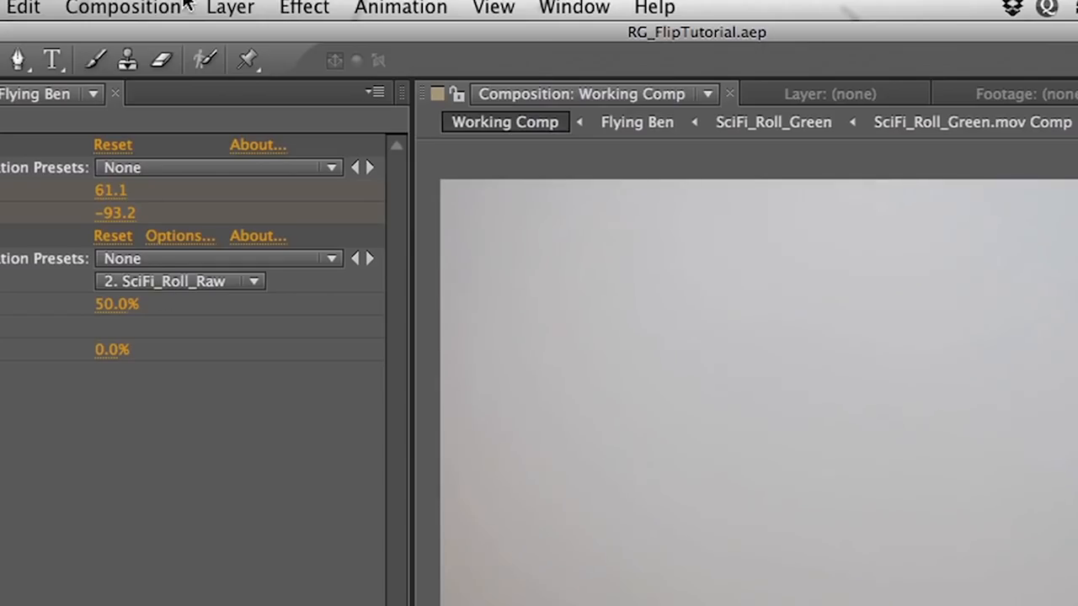
# Add an adjustment layer to Working Comp and rename it Gunshot.
pyautogui.click(230, 7)
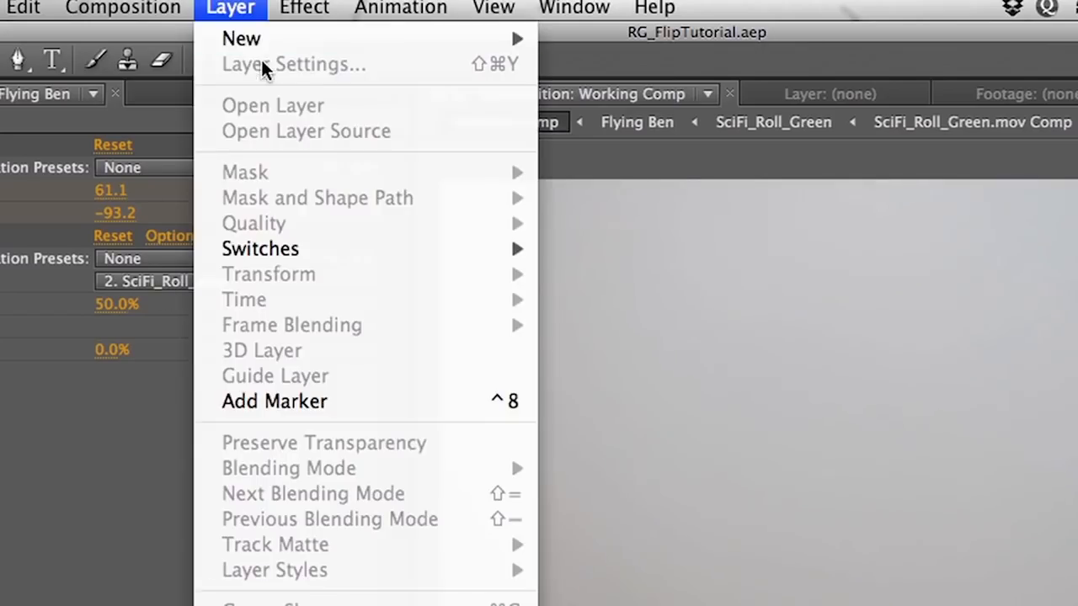
pyautogui.moveTo(263, 36)
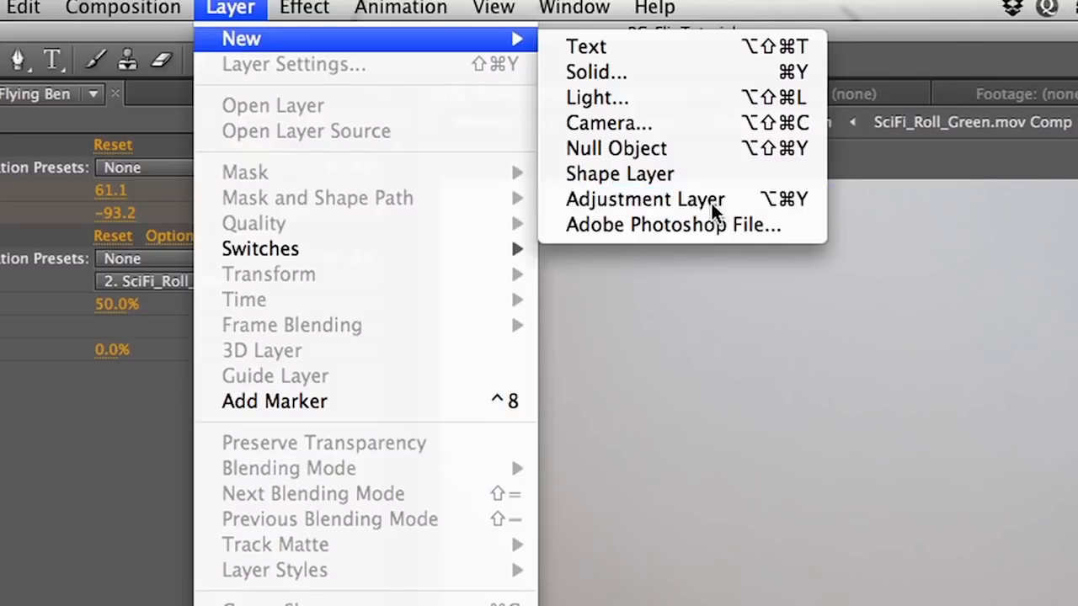
pyautogui.click(711, 203)
pyautogui.rightClick(124, 469)
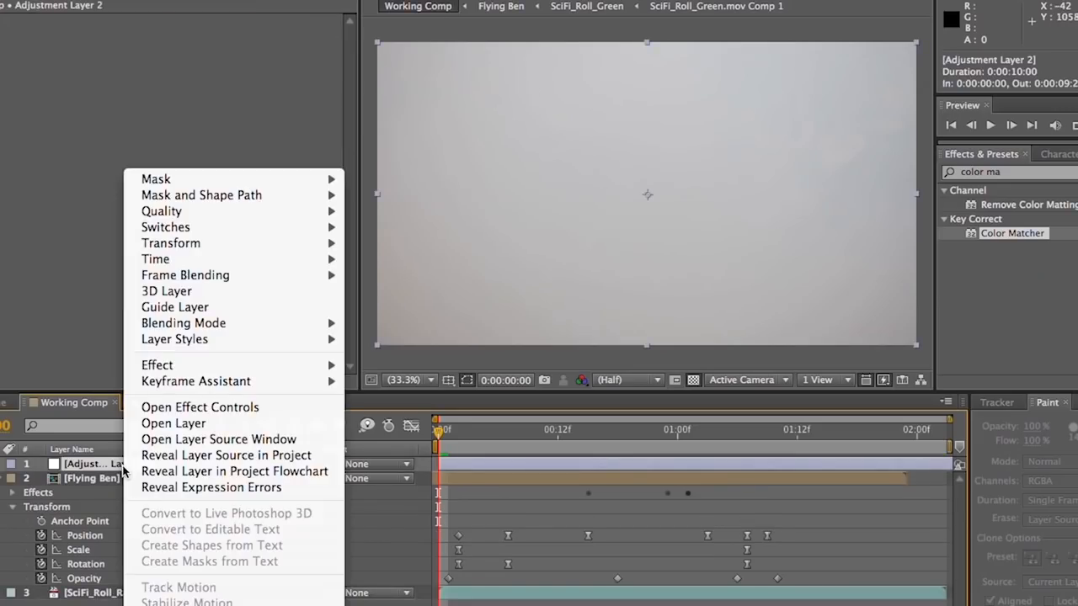
pyautogui.press('Escape')
pyautogui.press('Return')
pyautogui.write('Gunshot')
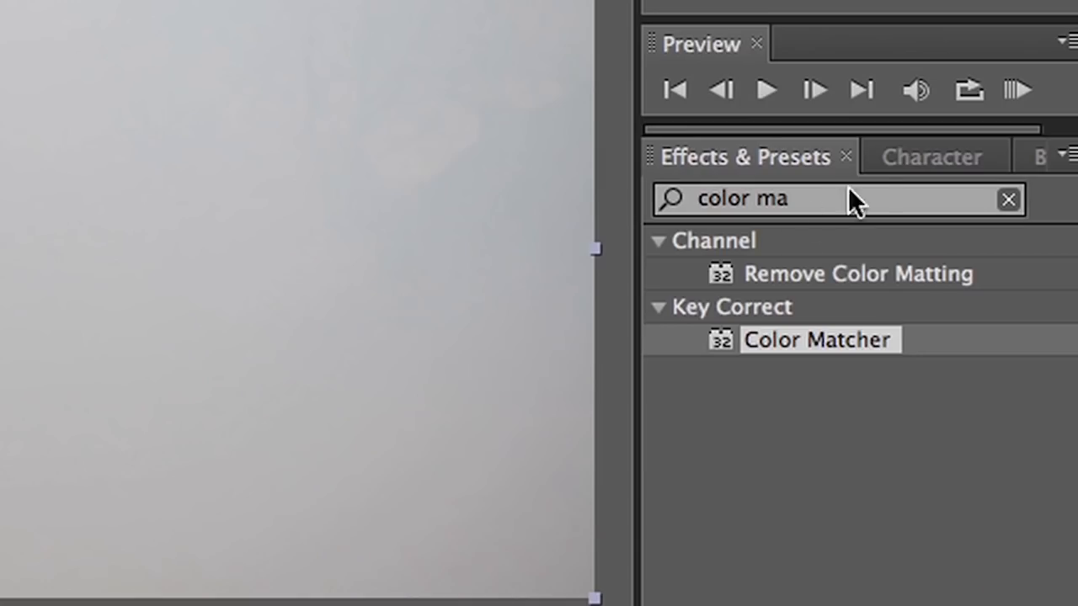
# Find the Knoll Light Factory effects and apply Light Factory to the Gunshot adjustment layer.
pyautogui.click(787, 198)
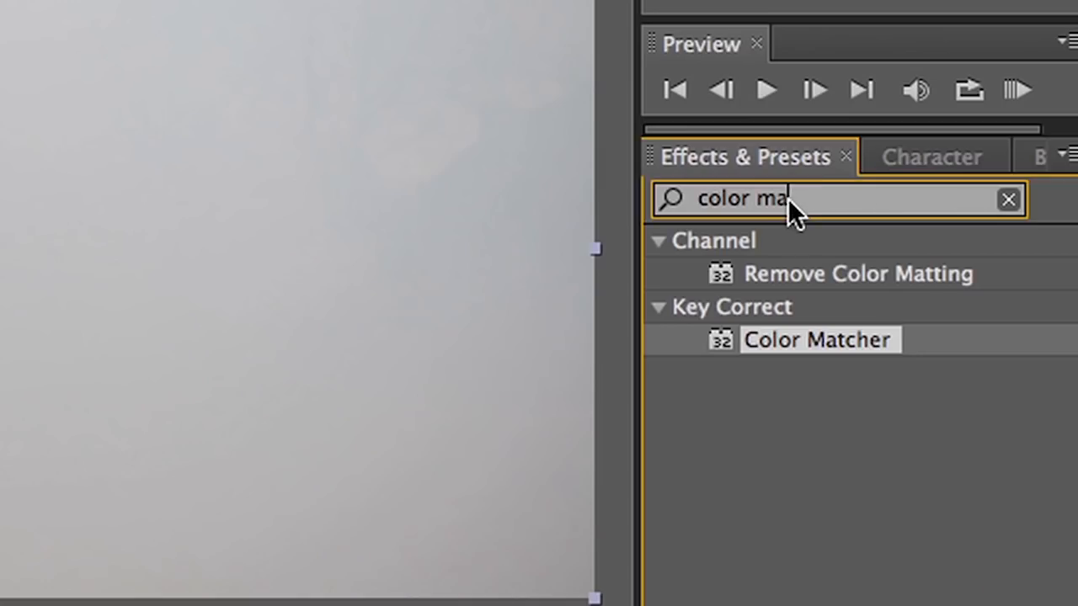
pyautogui.press('BackSpace')
pyautogui.write('light fa')
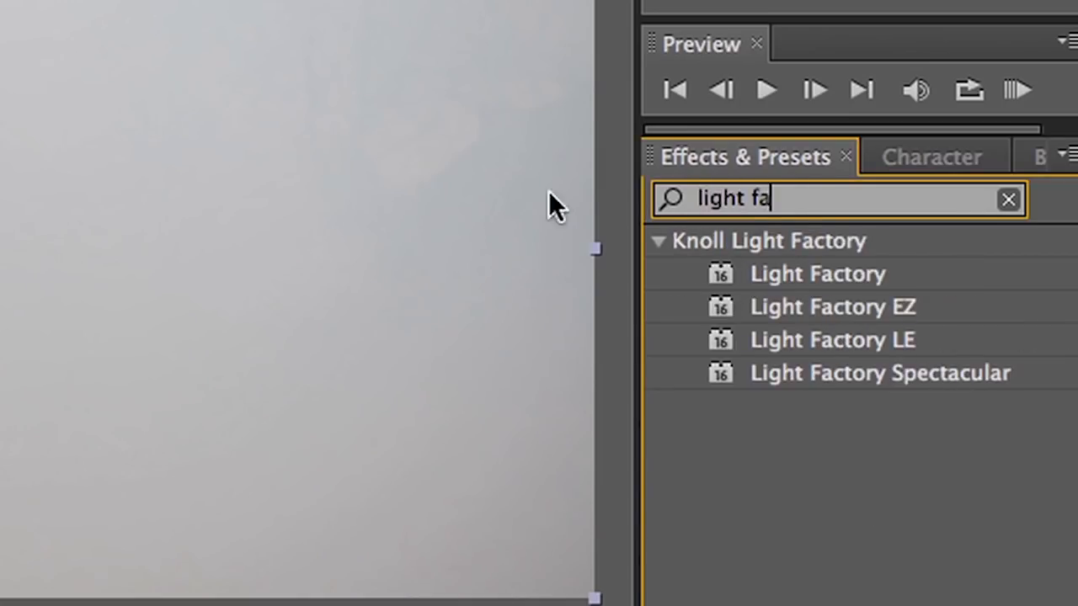
pyautogui.moveTo(863, 257); pyautogui.dragTo(81, 464)
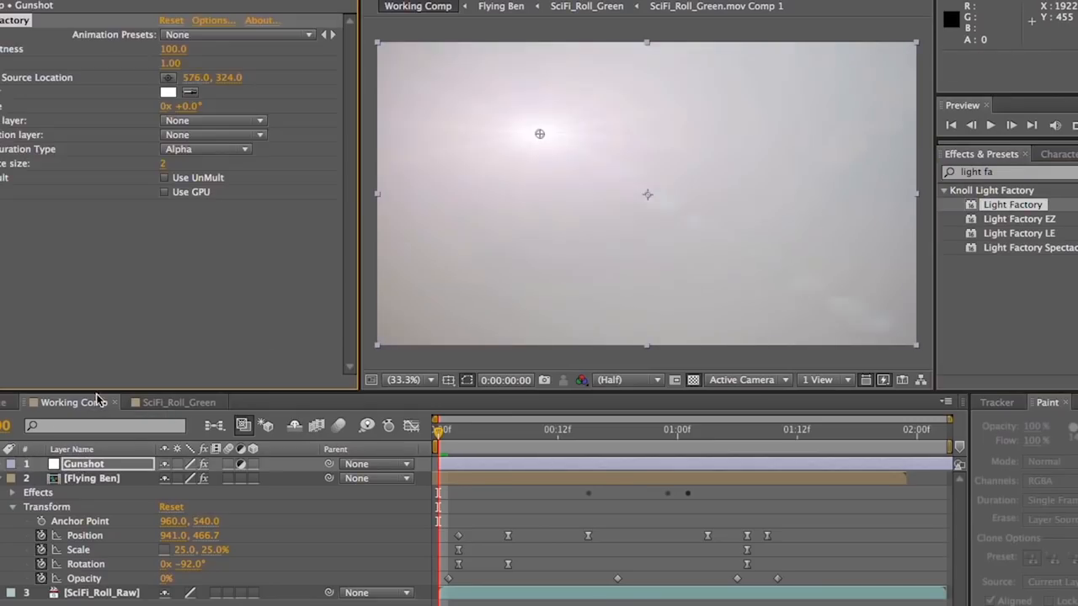
# Load a custom lens preset from the cinematic flares folder on Macintosh HD into Light Factory's lens designer.
pyautogui.click(210, 20)
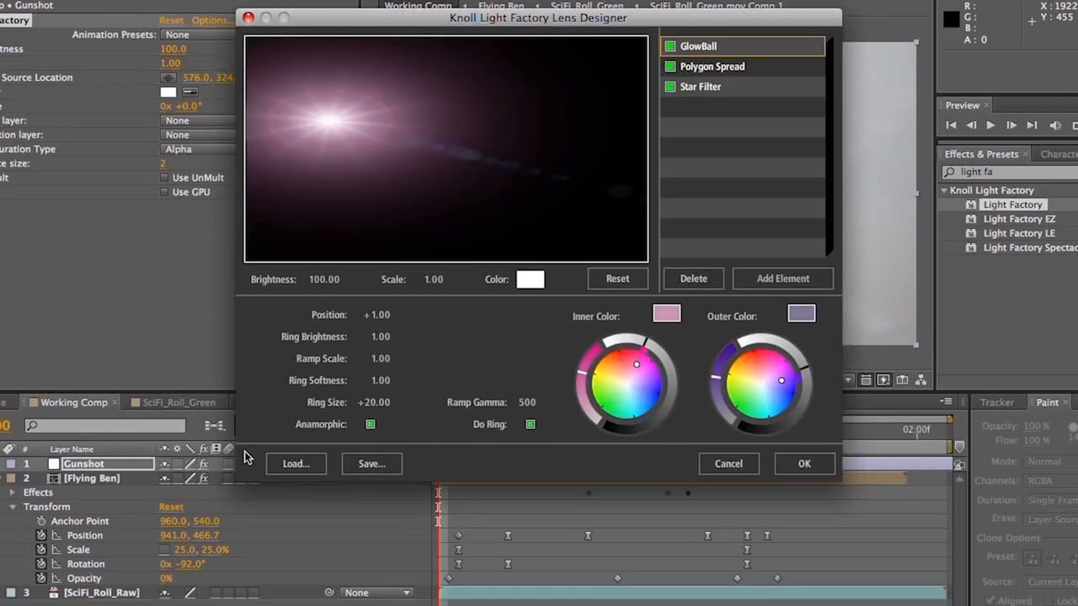
pyautogui.click(291, 464)
pyautogui.click(477, 42)
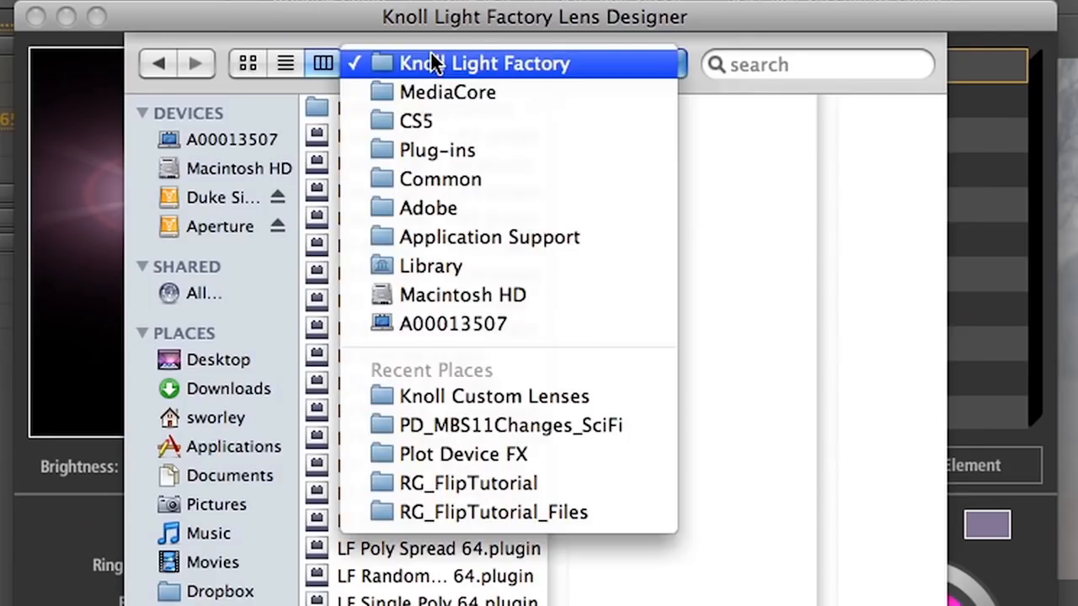
pyautogui.click(457, 295)
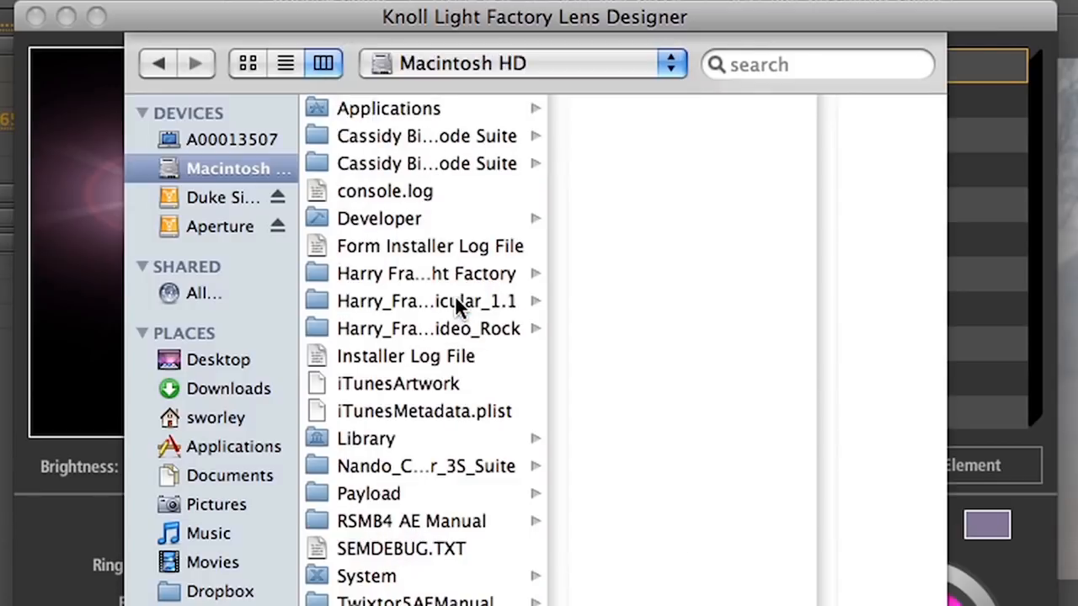
pyautogui.click(415, 273)
pyautogui.click(606, 426)
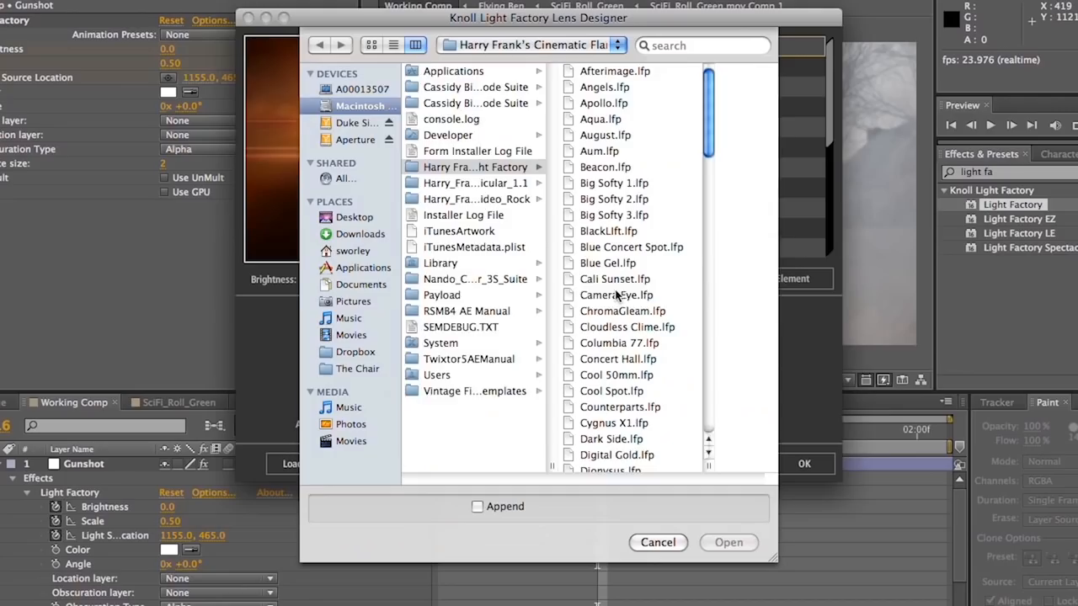
pyautogui.click(752, 540)
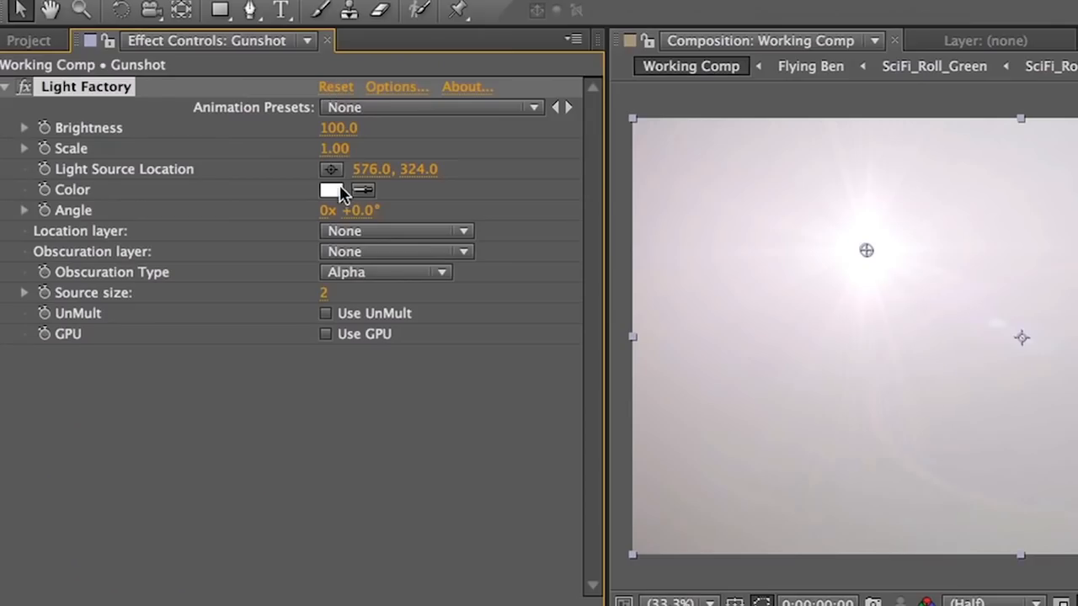
# Using frame 18 as reference, place the Gunshot layer's light source location at 1059, 555.
pyautogui.click(333, 170)
pyautogui.click(565, 266)
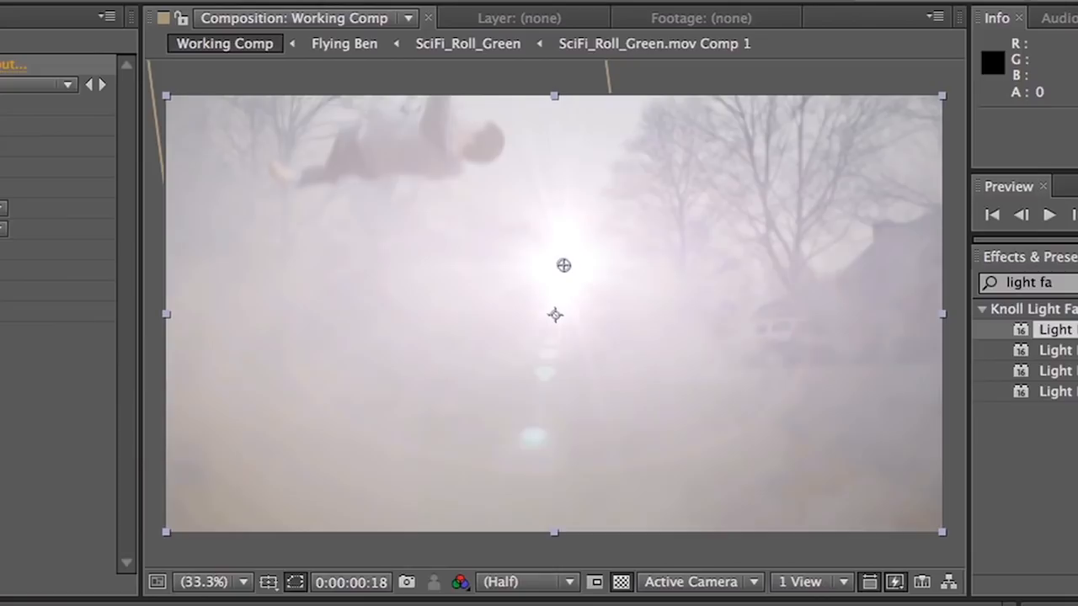
pyautogui.moveTo(621, 446); pyautogui.dragTo(720, 446)
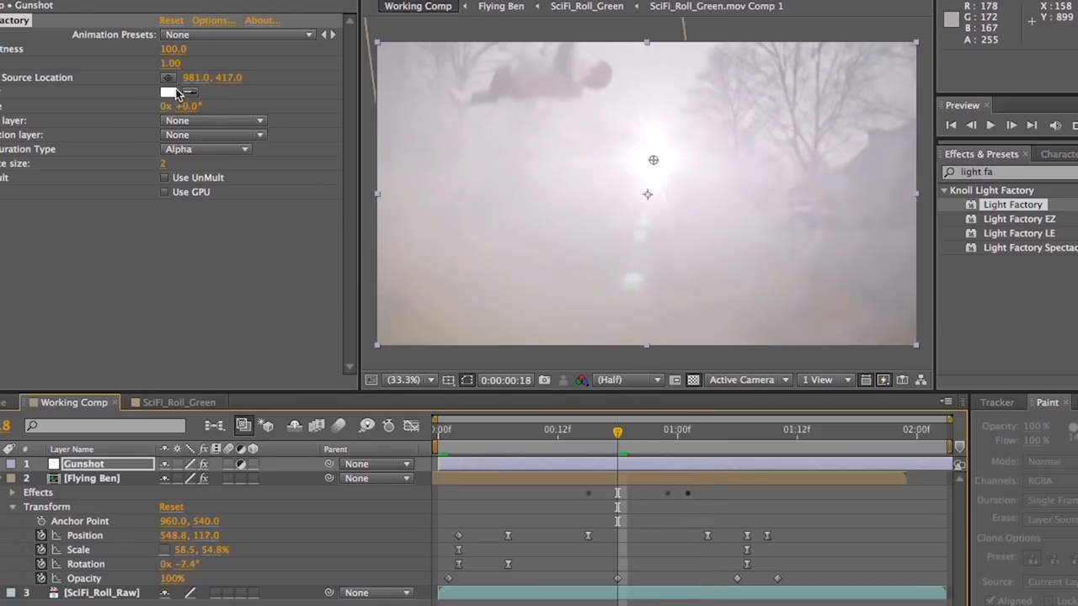
pyautogui.click(167, 78)
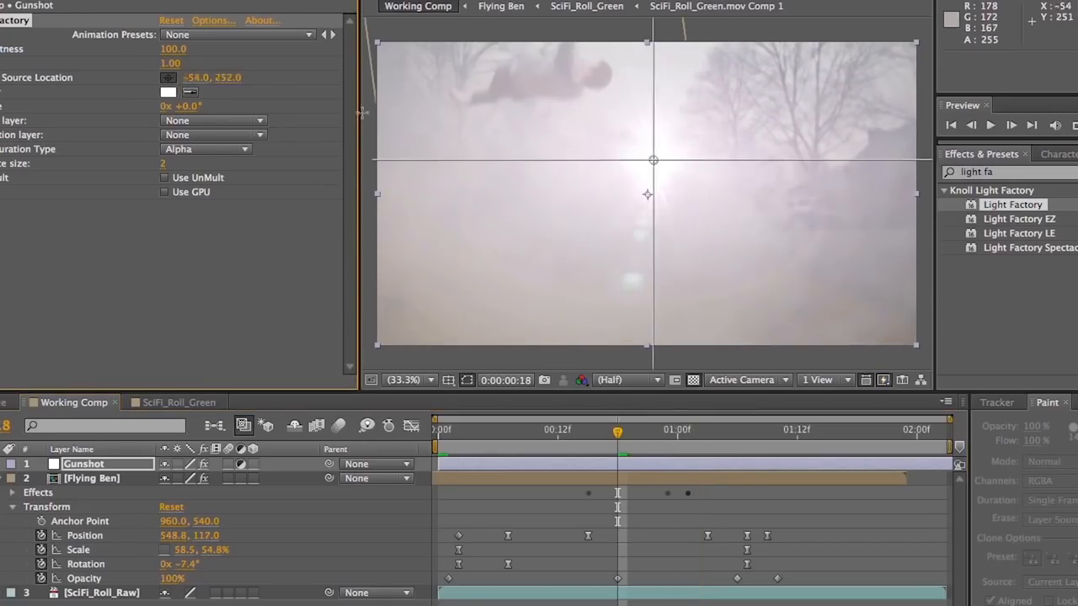
pyautogui.click(675, 200)
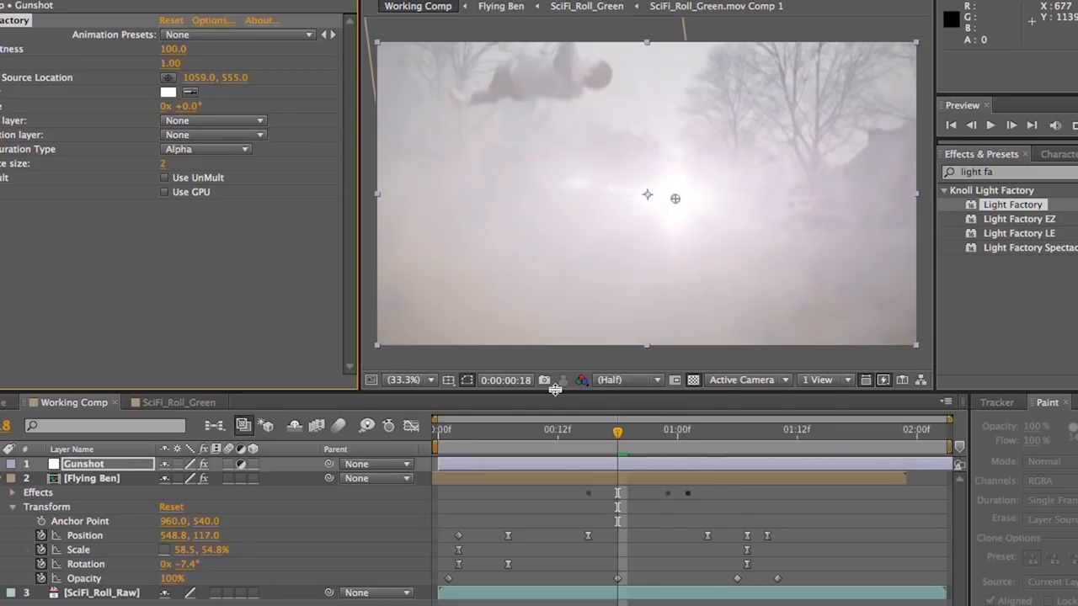
# At frame 0, keyframe Light Factory's Brightness and Scale at 0.
pyautogui.moveTo(458, 431); pyautogui.dragTo(413, 440)
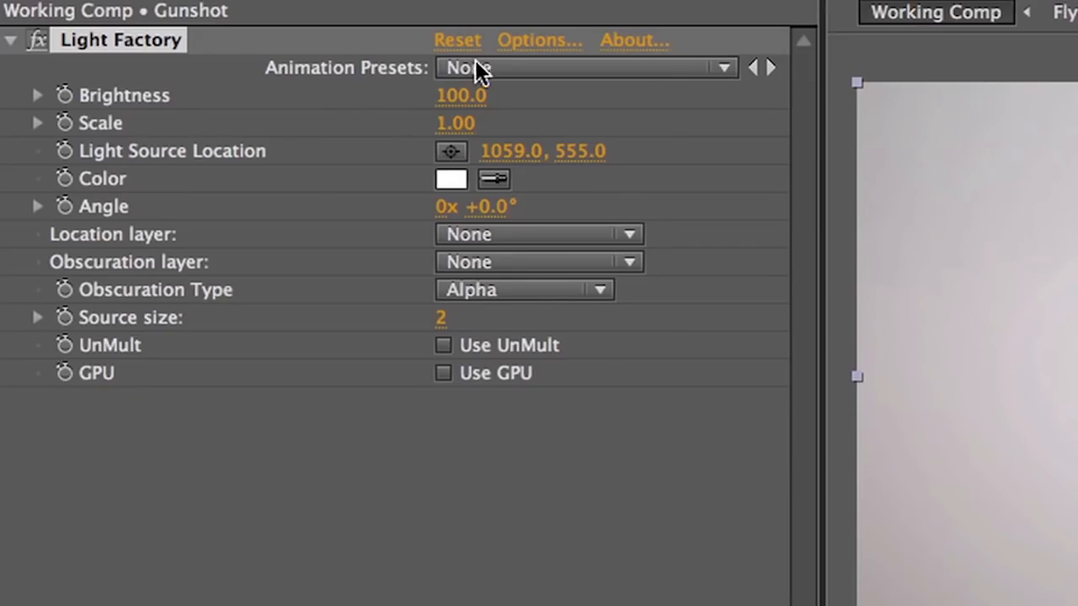
pyautogui.click(63, 96)
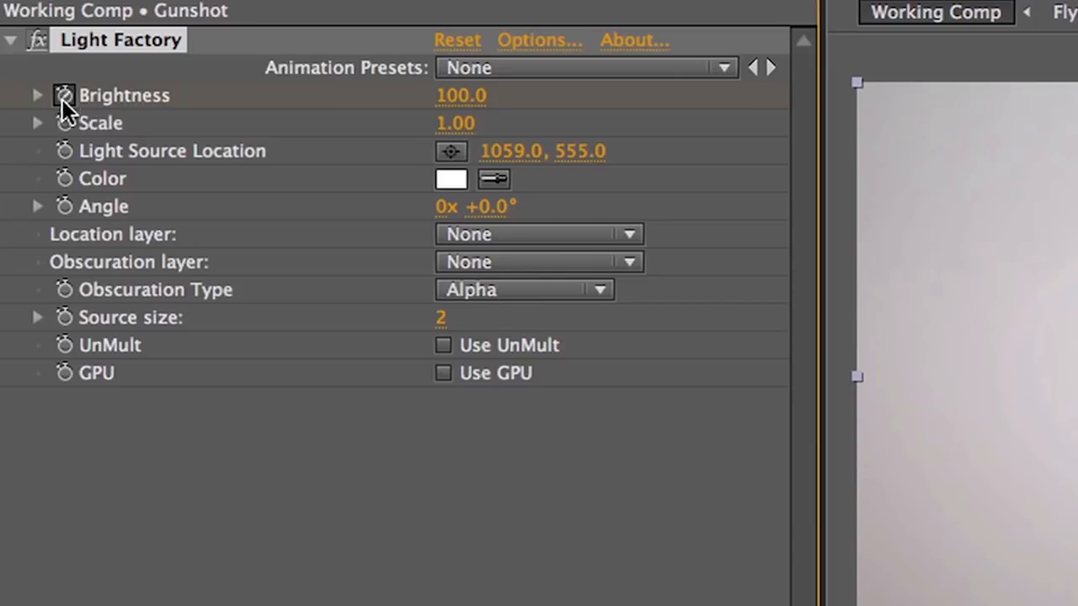
pyautogui.click(448, 99)
pyautogui.write('0')
pyautogui.press('Return')
pyautogui.click(450, 124)
pyautogui.write('0')
pyautogui.press('Return')
# At frame 1, set Light Factory's Brightness to 100 and raise its Scale to about 1.4.
pyautogui.press('pagedown')
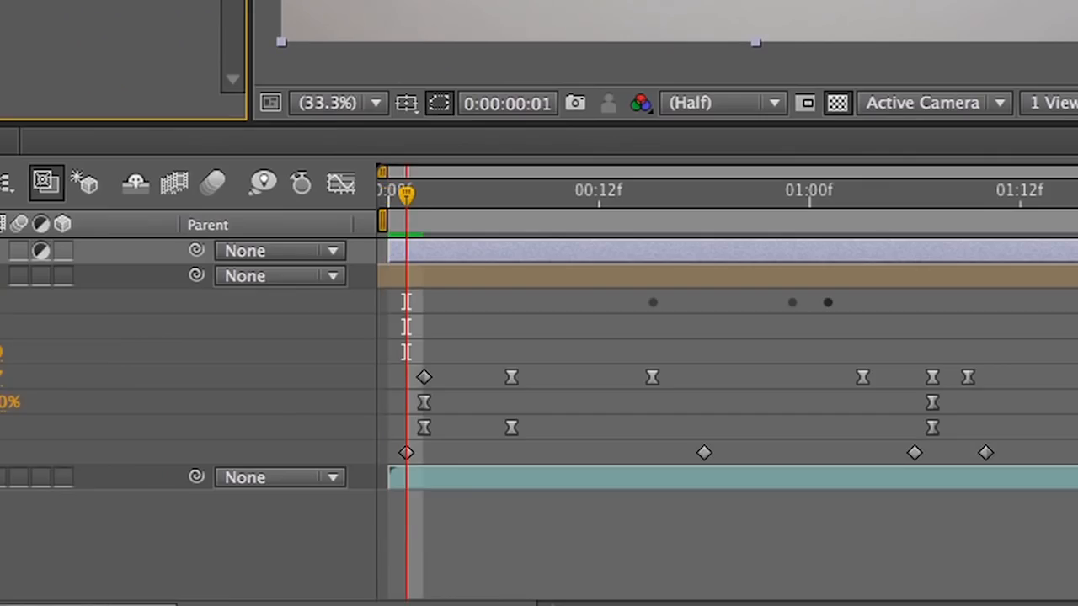
pyautogui.click(461, 148)
pyautogui.write('100')
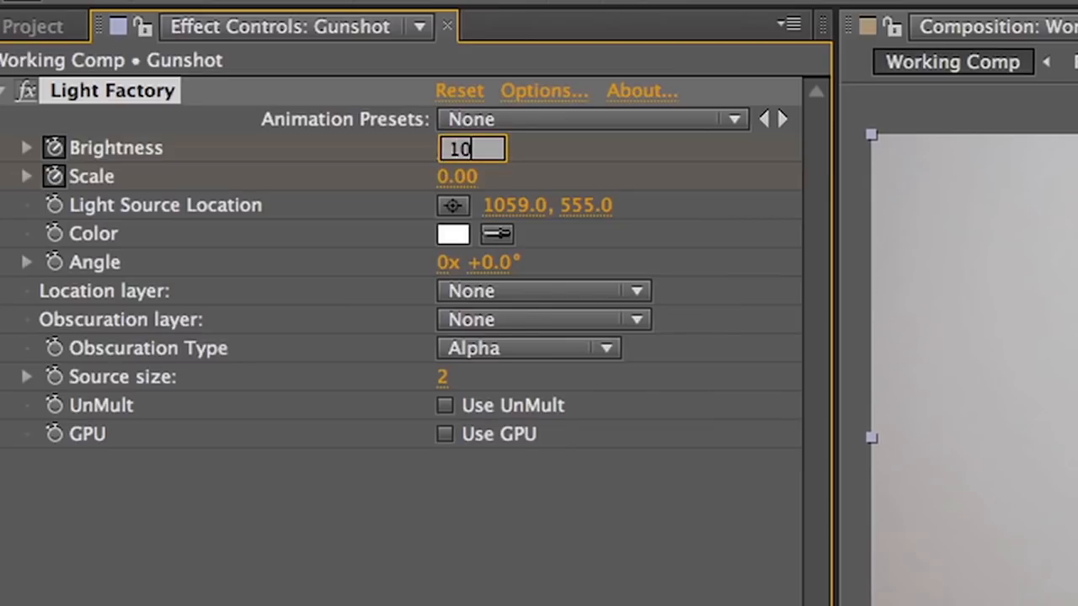
pyautogui.press('Return')
pyautogui.moveTo(462, 175); pyautogui.dragTo(749, 194)
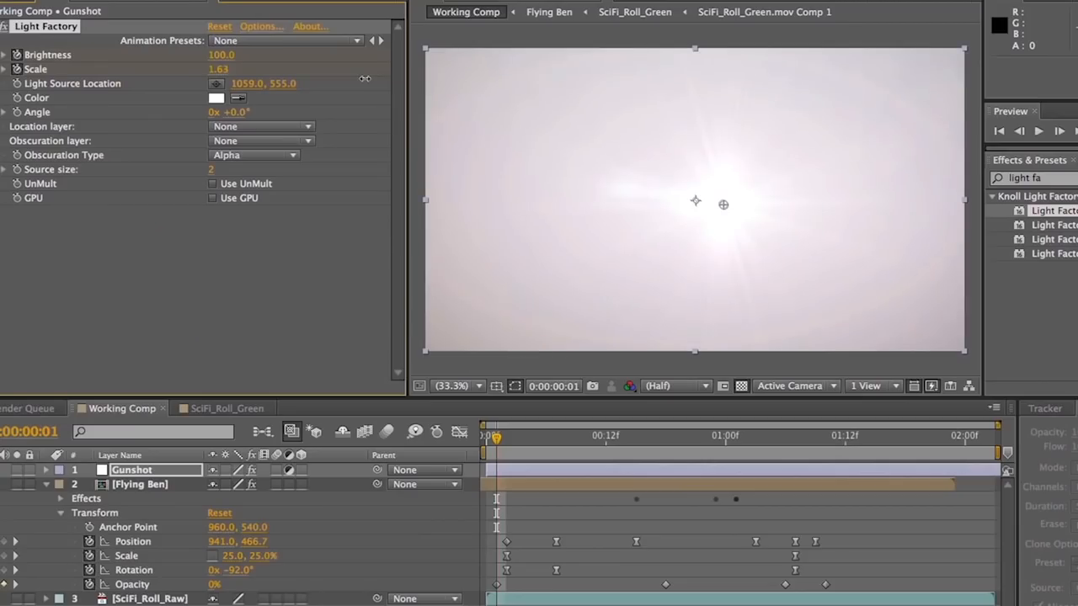
# At frame 11, set Light Factory's Brightness and Scale back to 0 to end the flash.
pyautogui.press('pagedown')
pyautogui.press('pagedown')
pyautogui.press('pagedown')
pyautogui.press('pagedown')
pyautogui.press('pagedown')
pyautogui.press('pagedown')
pyautogui.press('pagedown')
pyautogui.press('pagedown')
pyautogui.press('pagedown')
pyautogui.press('pagedown')
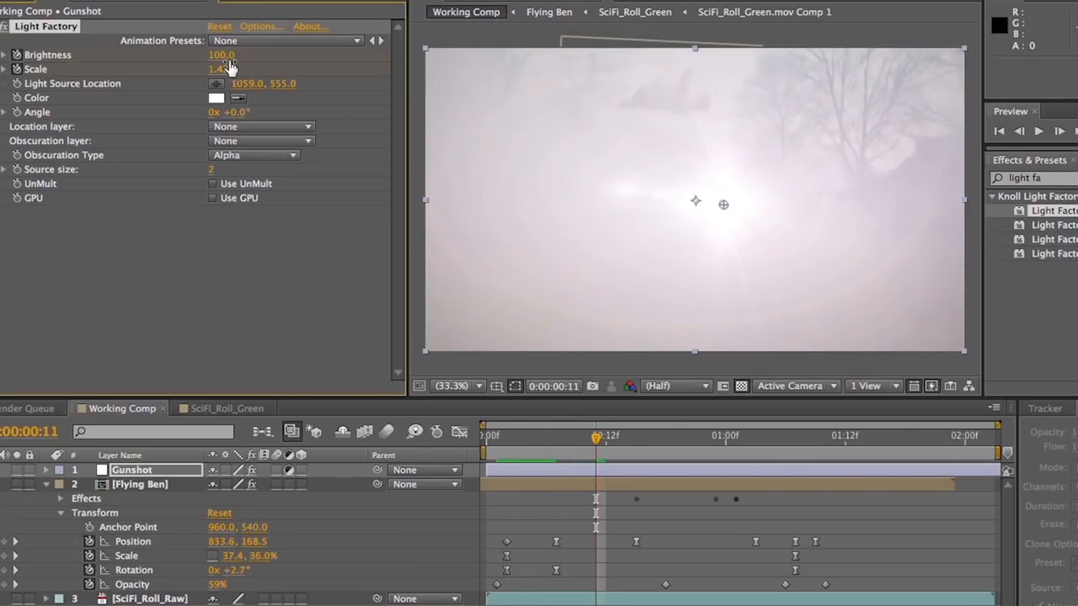
pyautogui.click(221, 55)
pyautogui.write('0')
pyautogui.press('Return')
pyautogui.click(223, 70)
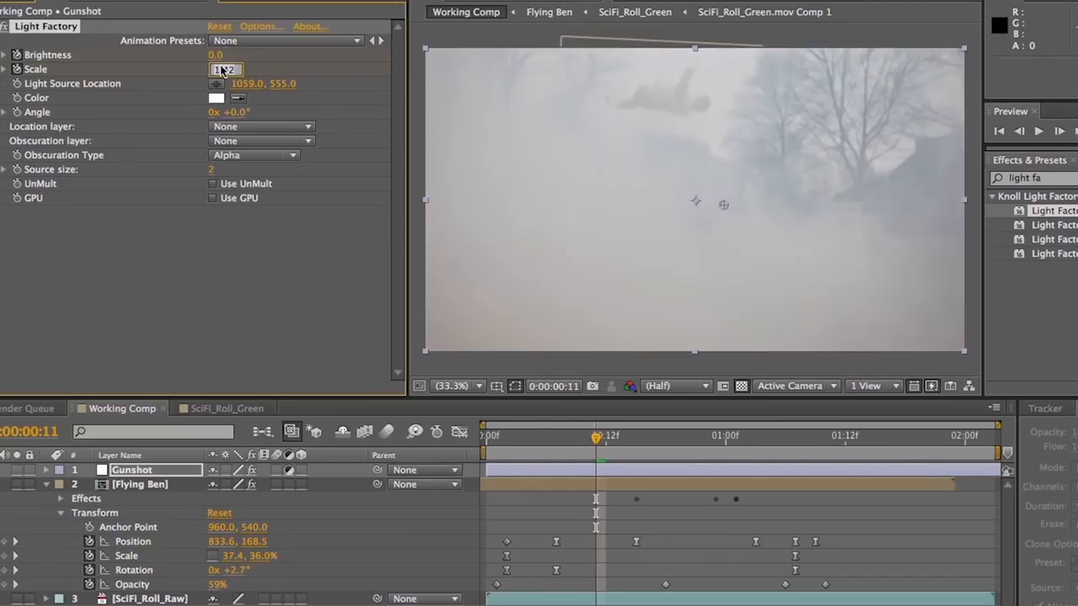
pyautogui.press('Return')
# Check the flash's fade at frame 6 and preview the gunshot animation in Working Comp.
pyautogui.press('pageup')
pyautogui.press('pageup')
pyautogui.press('pageup')
pyautogui.press('pageup')
pyautogui.press('pageup')
pyautogui.press('pageup')
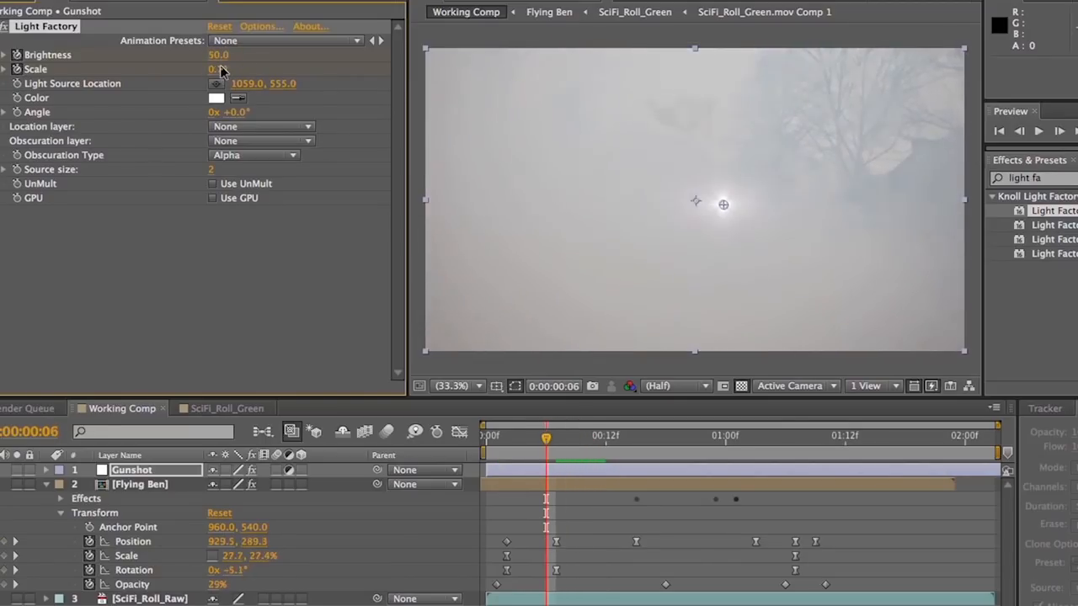
pyautogui.press('KP_0')
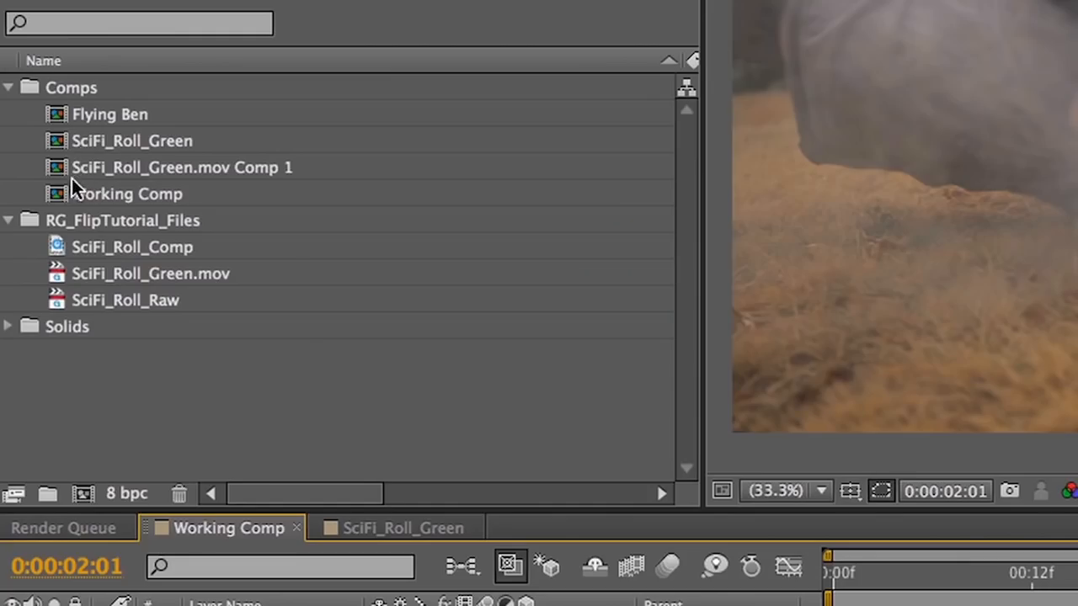
# Nest Working Comp in a new composition and rename that composition Shake Comp.
pyautogui.moveTo(61, 191); pyautogui.dragTo(83, 488)
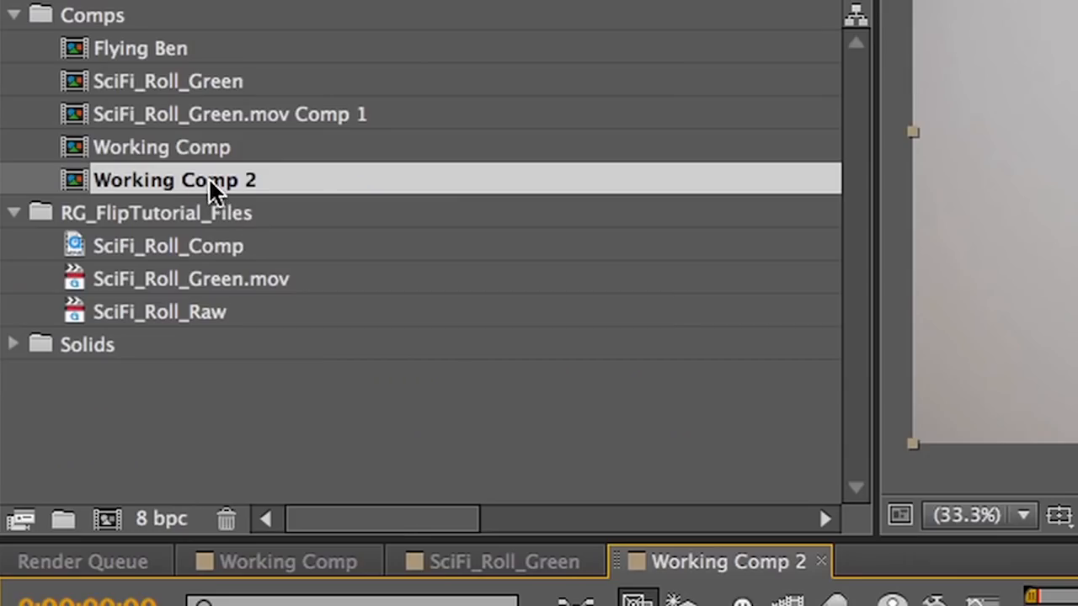
pyautogui.rightClick(39, 221)
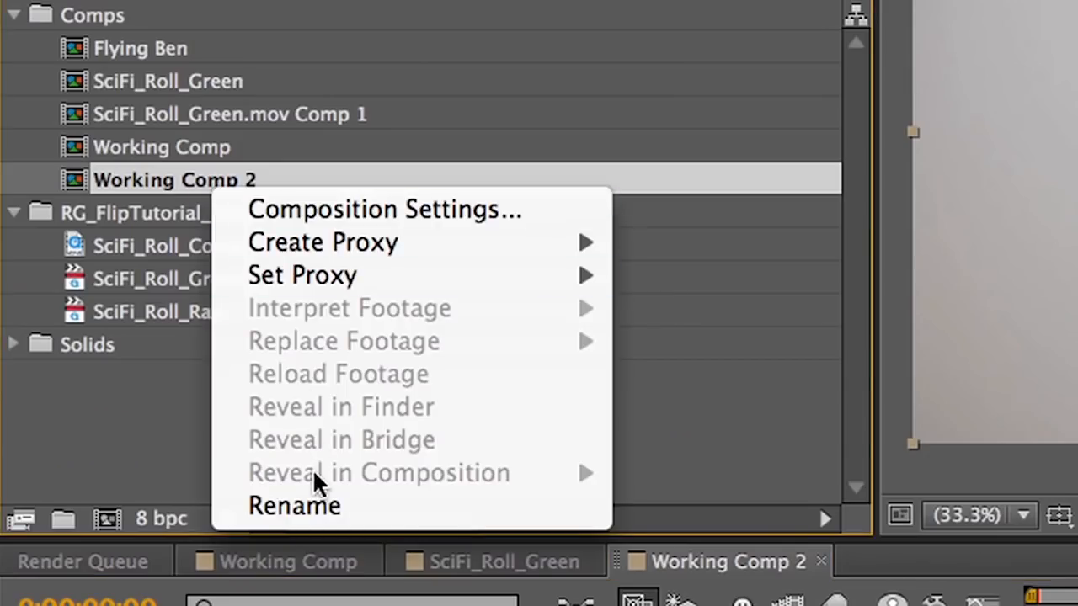
pyautogui.click(294, 506)
pyautogui.write('Shake Comp')
pyautogui.press('Return')
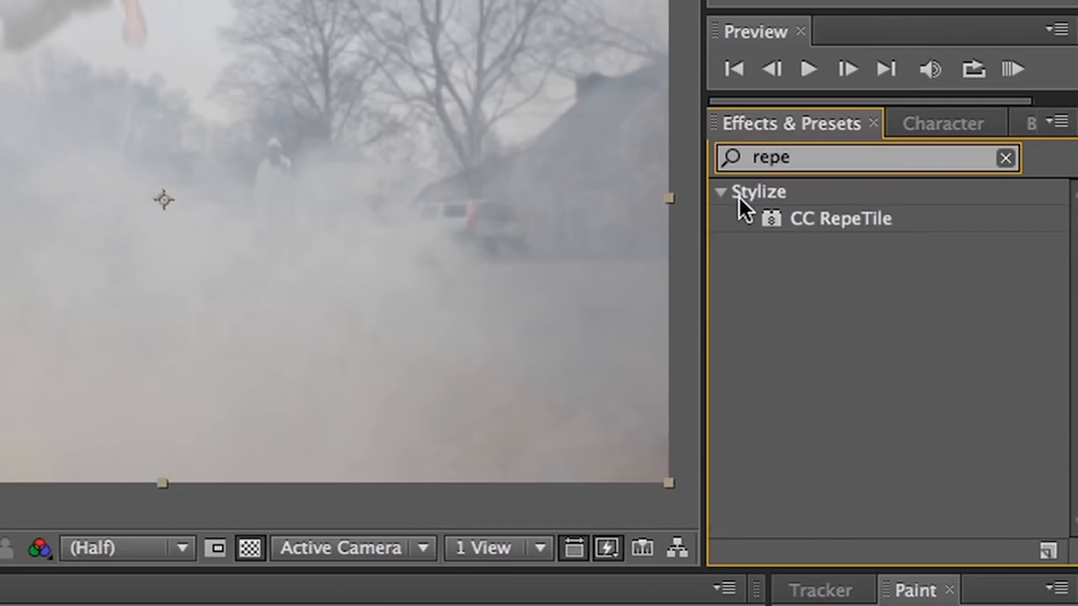
# Apply CC RepeTile to the Working Comp layer and set its Tiling to Slide.
pyautogui.moveTo(794, 224); pyautogui.dragTo(150, 519)
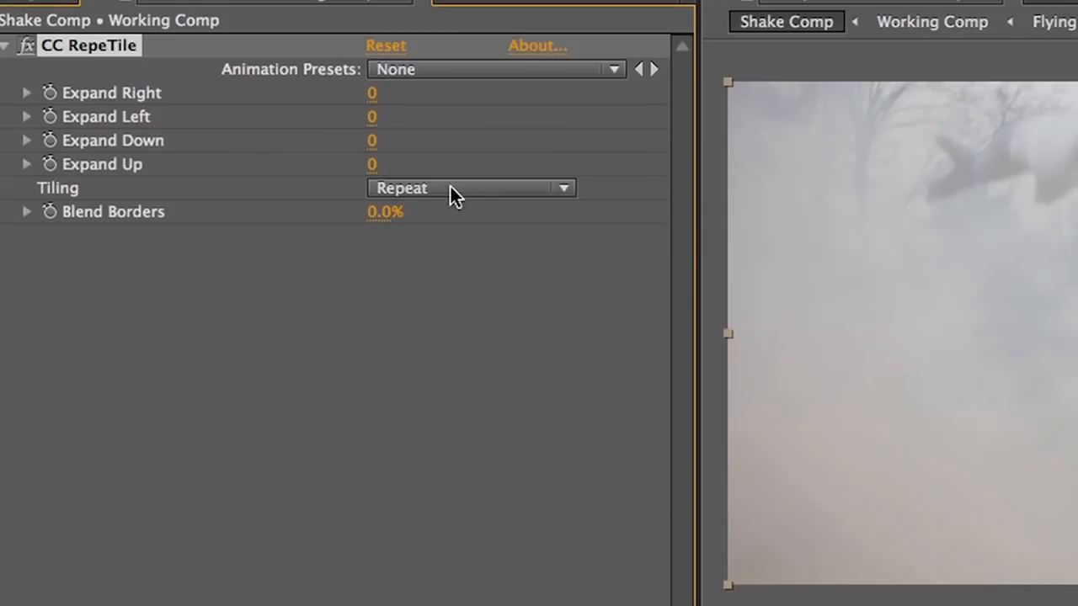
pyautogui.click(283, 159)
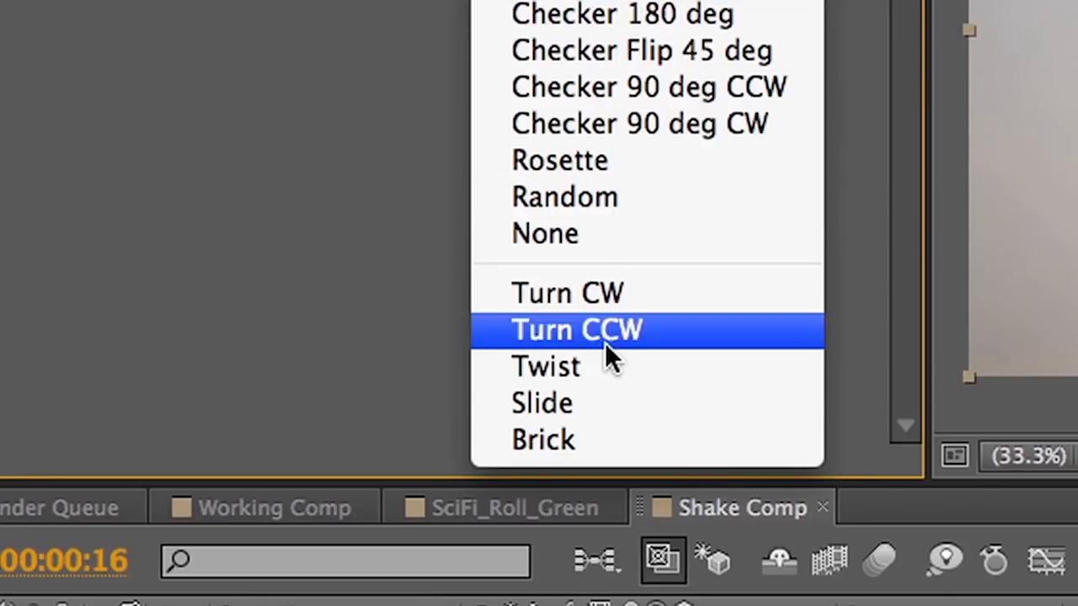
pyautogui.click(595, 409)
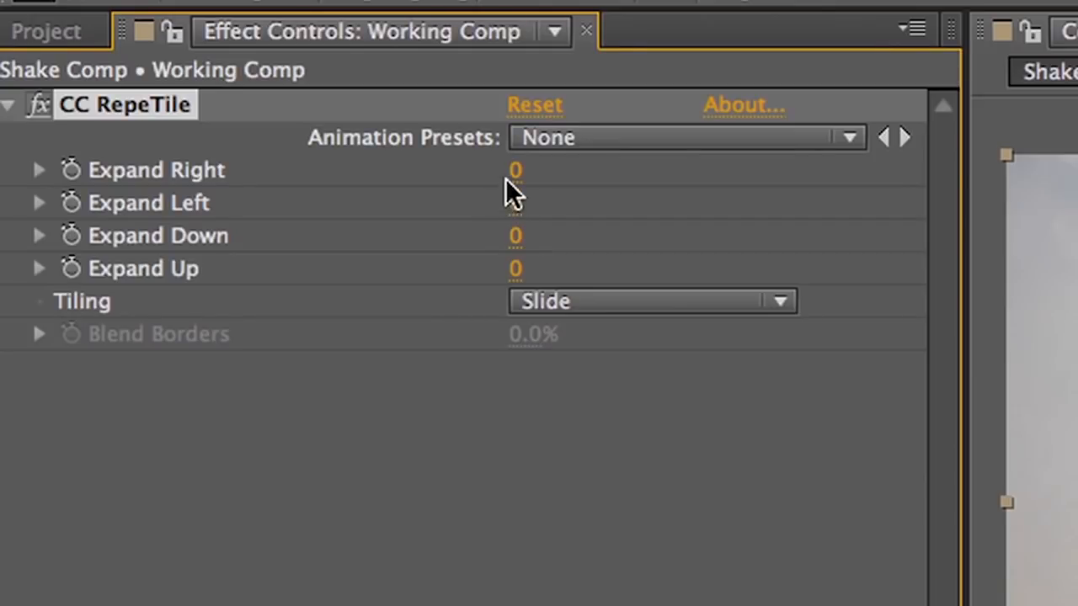
# Set CC RepeTile's Expand Right to 464, Expand Left to 790, Expand Down to 740 and Expand Up to 628.
pyautogui.moveTo(515, 171); pyautogui.dragTo(732, 259)
pyautogui.moveTo(515, 205); pyautogui.dragTo(797, 219)
pyautogui.moveTo(515, 235); pyautogui.dragTo(656, 244)
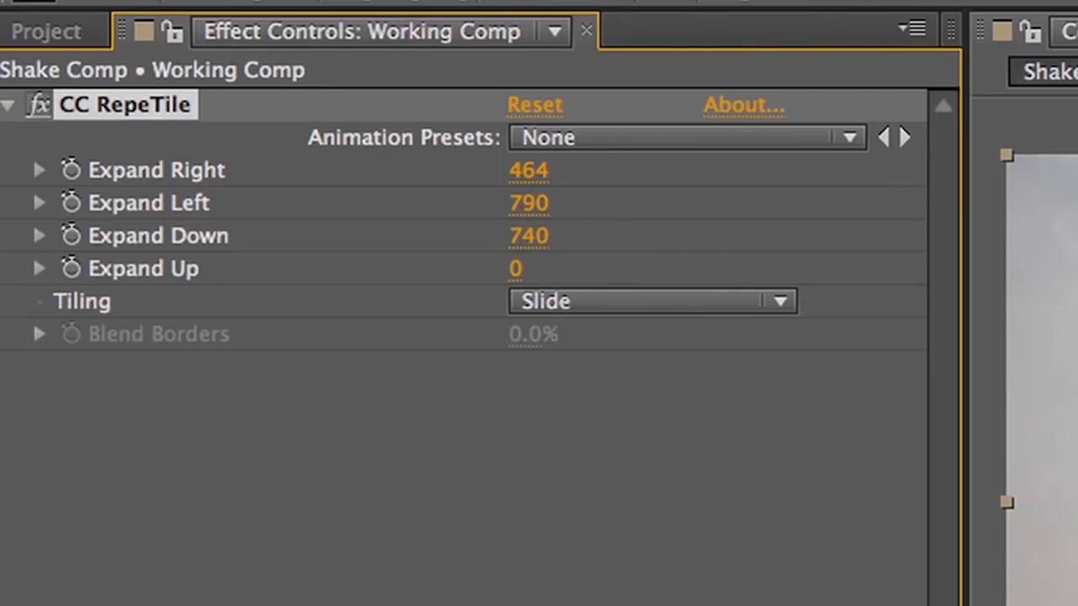
pyautogui.moveTo(512, 268); pyautogui.dragTo(673, 273)
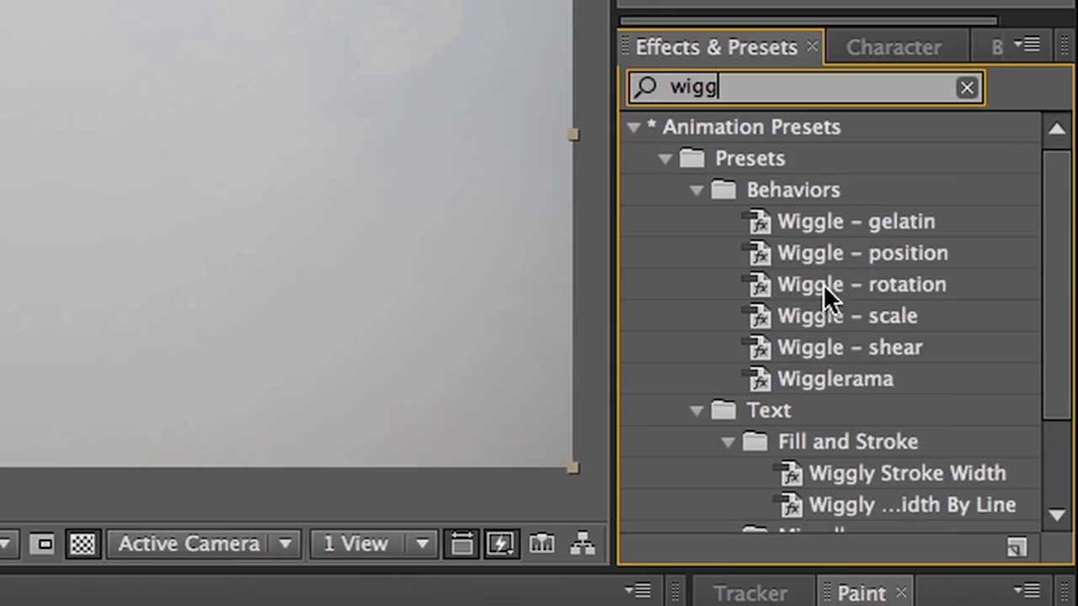
# Apply the Wiggle - position preset to the Working Comp layer and keyframe its Wiggle Speed and Wiggle Amount at 0 at frame 0.
pyautogui.moveTo(819, 253); pyautogui.dragTo(108, 476)
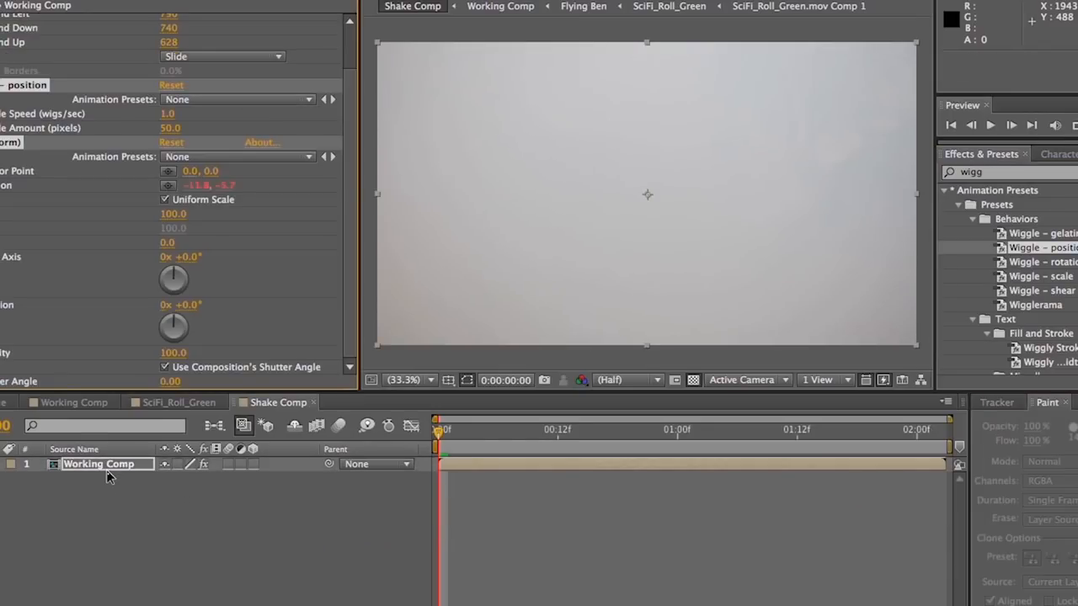
pyautogui.press('space')
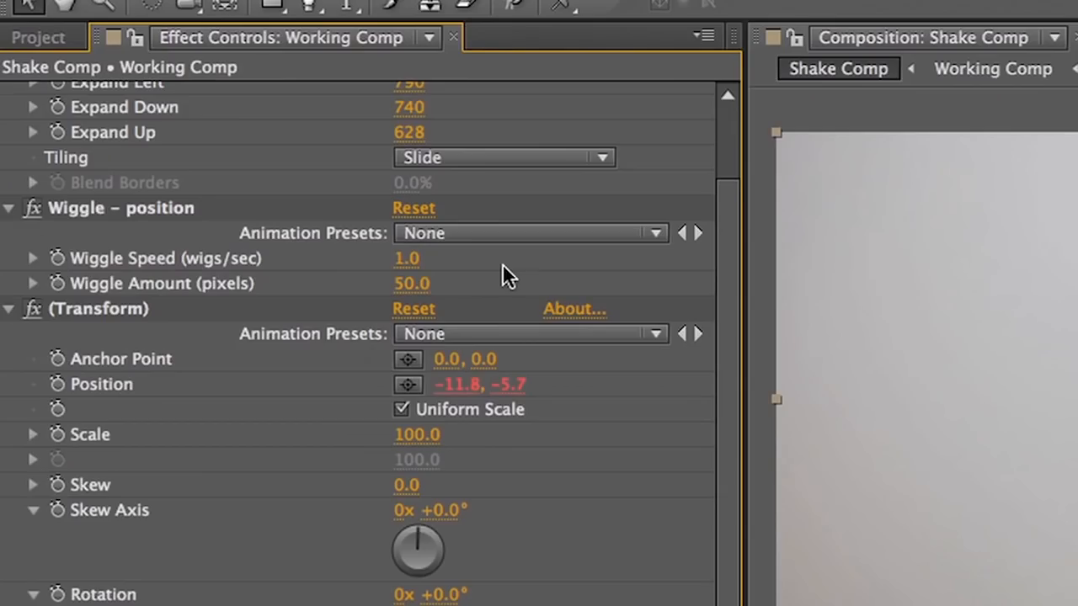
pyautogui.click(56, 259)
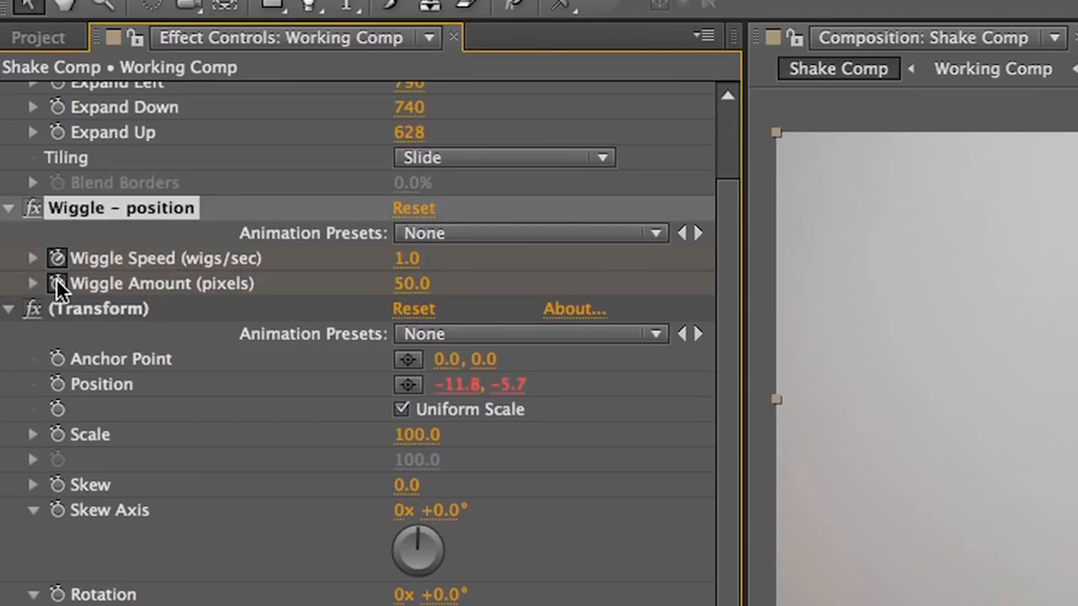
pyautogui.click(407, 259)
pyautogui.write('0')
pyautogui.press('Return')
pyautogui.click(411, 284)
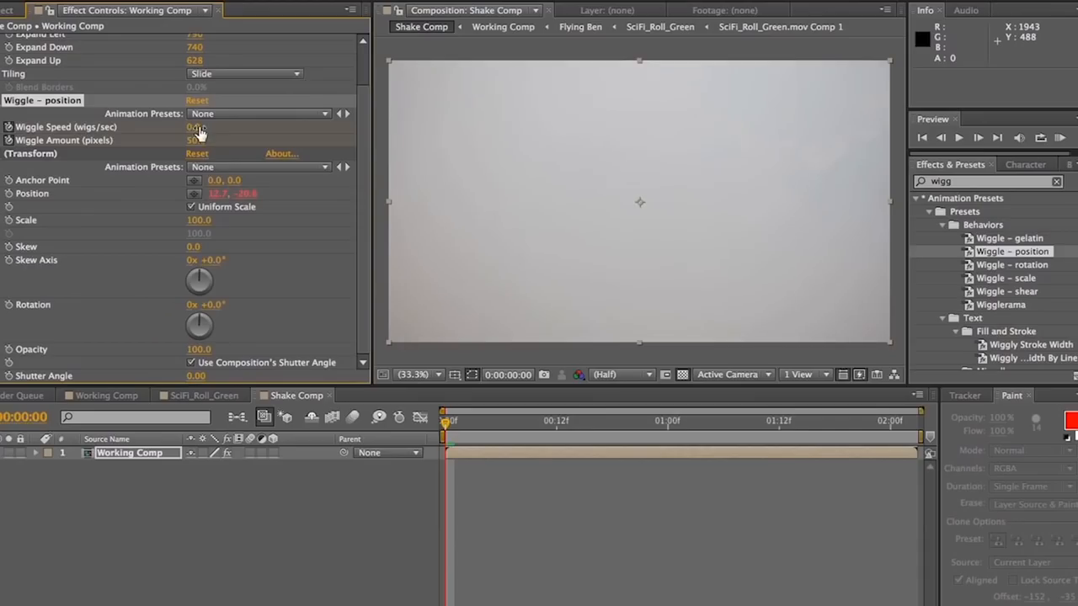
pyautogui.write('0')
pyautogui.press('Return')
# At frame 2, set Wiggle Speed to 3 and Wiggle Amount to 1 for the position wiggle.
pyautogui.press('pagedown')
pyautogui.press('pagedown')
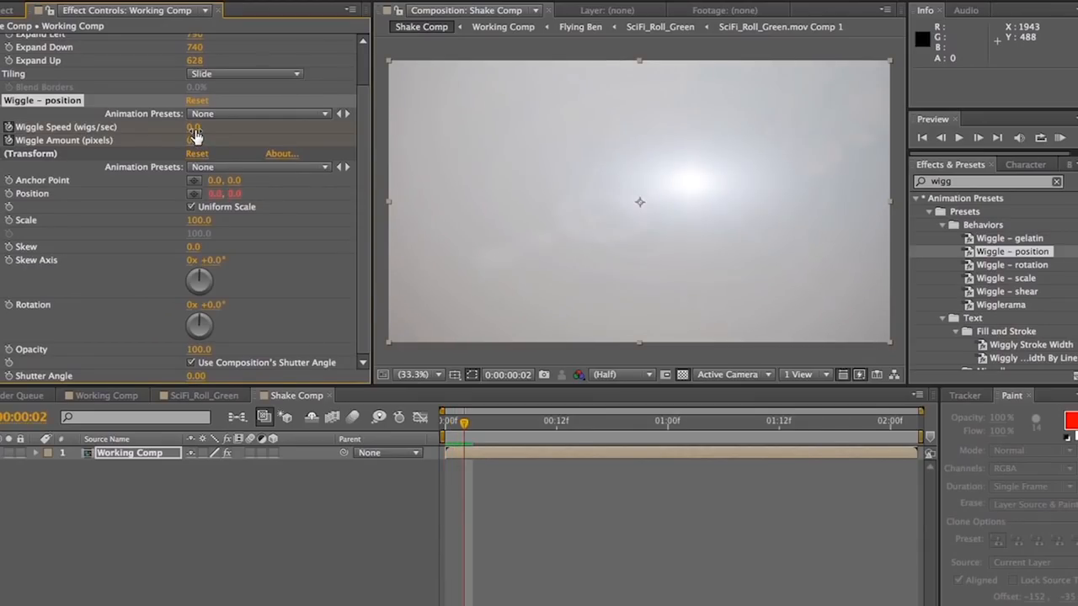
pyautogui.click(194, 126)
pyautogui.write('3')
pyautogui.press('Return')
pyautogui.write('1')
pyautogui.press('Return')
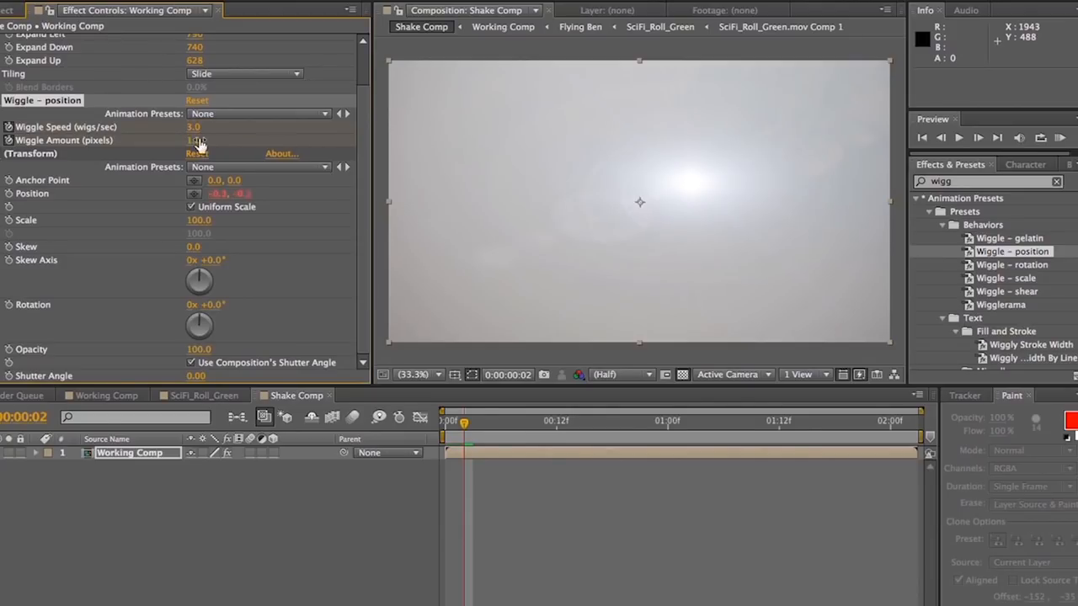
# Preview the camera shake in Shake Comp with the position and rotation wiggles.
pyautogui.press('space')
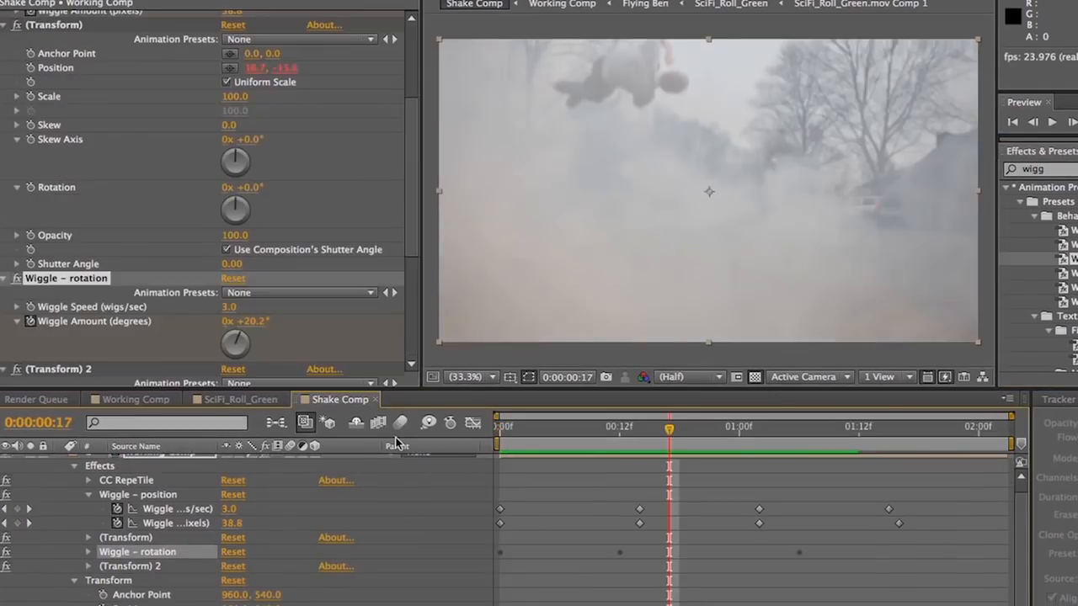
pyautogui.moveTo(505, 435); pyautogui.dragTo(427, 435)
pyautogui.press('space')
pyautogui.press('space')
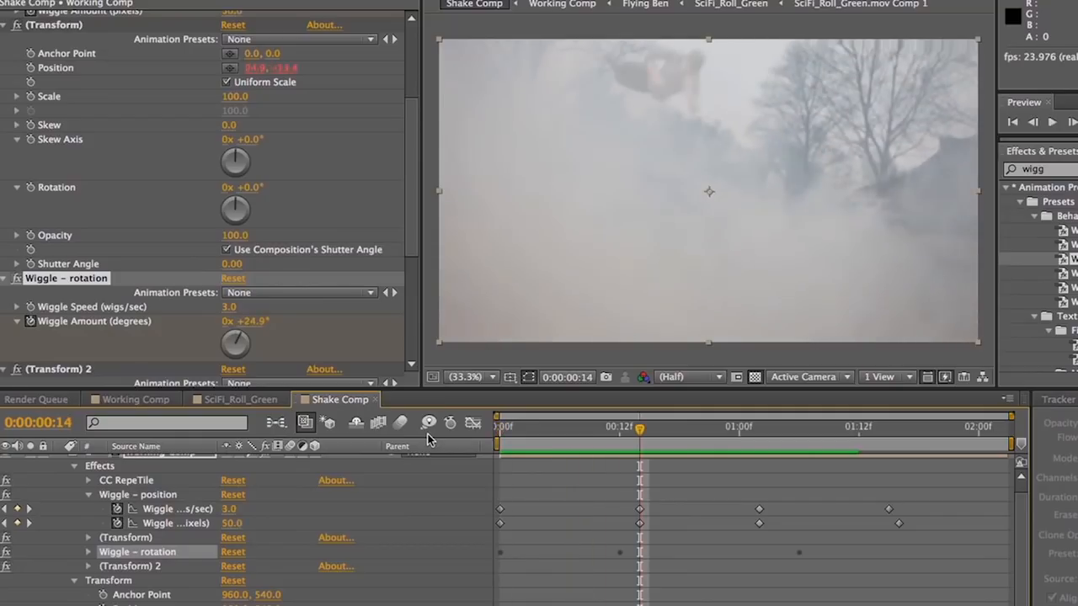
pyautogui.press('space')
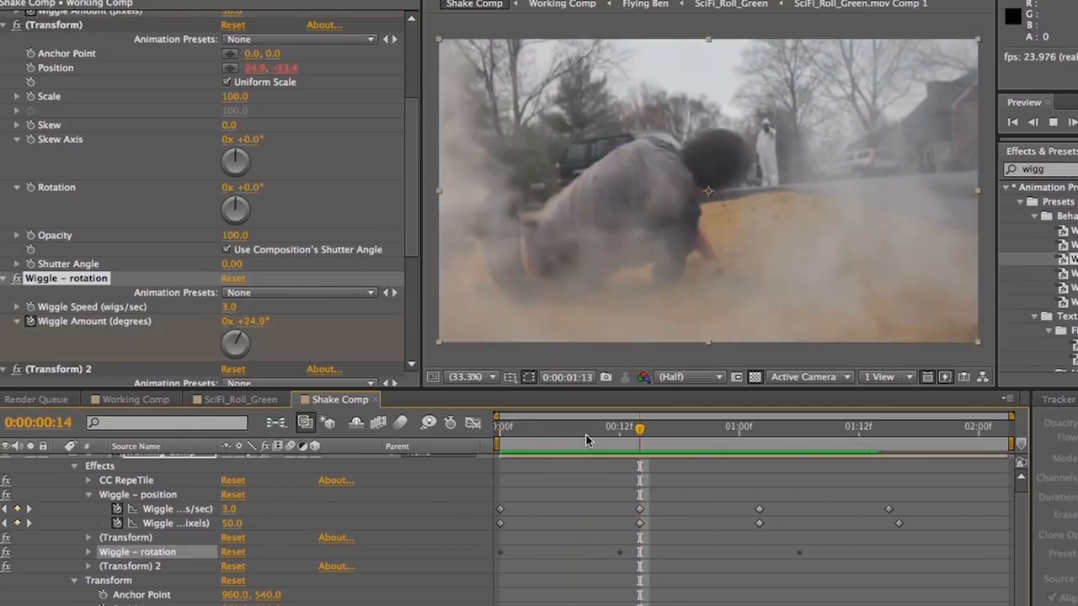
# Delete the Wiggle - rotation effect and its (Transform) 2 companion from the Working Comp layer.
pyautogui.moveTo(581, 434); pyautogui.dragTo(313, 445)
pyautogui.press('space')
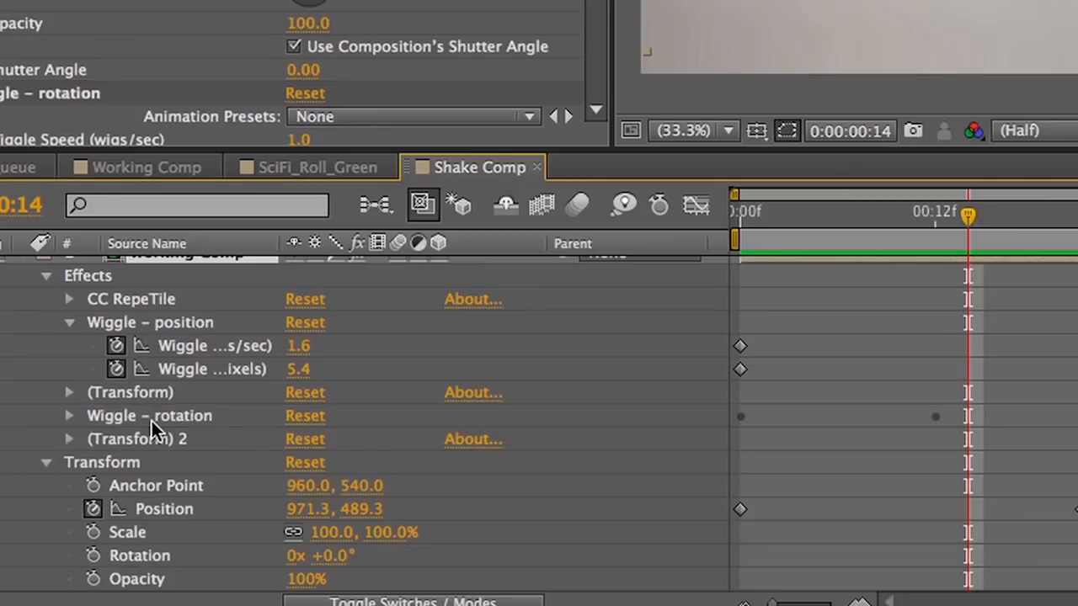
pyautogui.click(150, 419)
pyautogui.keyDown('shift'); pyautogui.click(147, 441); pyautogui.keyUp('shift')
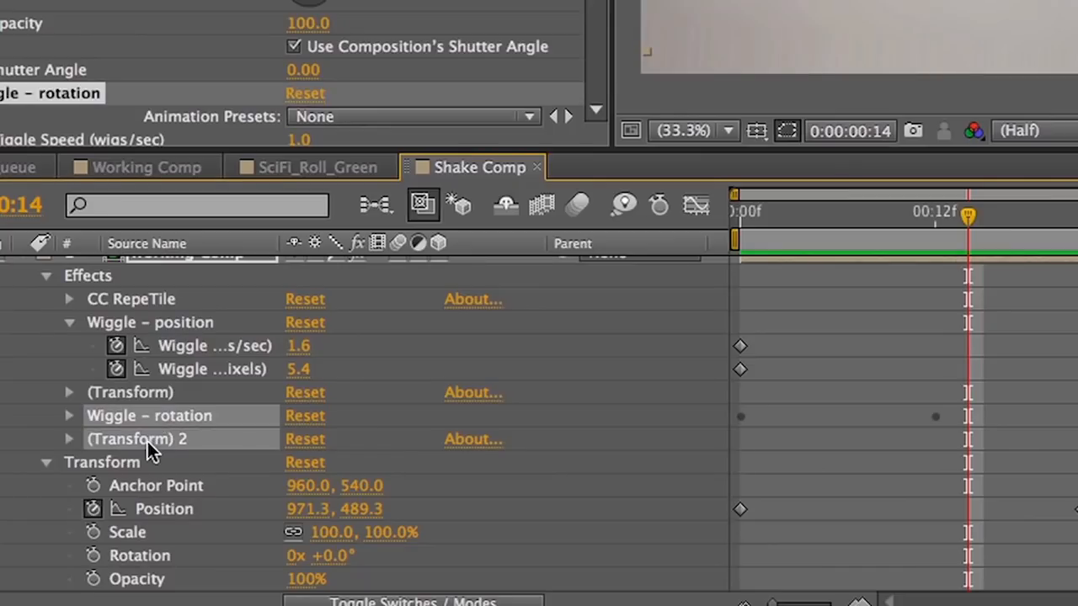
pyautogui.press('Delete')
# Start Rotation keyframes on the Working Comp layer at frame 0 and preview the camera shake.
pyautogui.moveTo(807, 224); pyautogui.dragTo(707, 229)
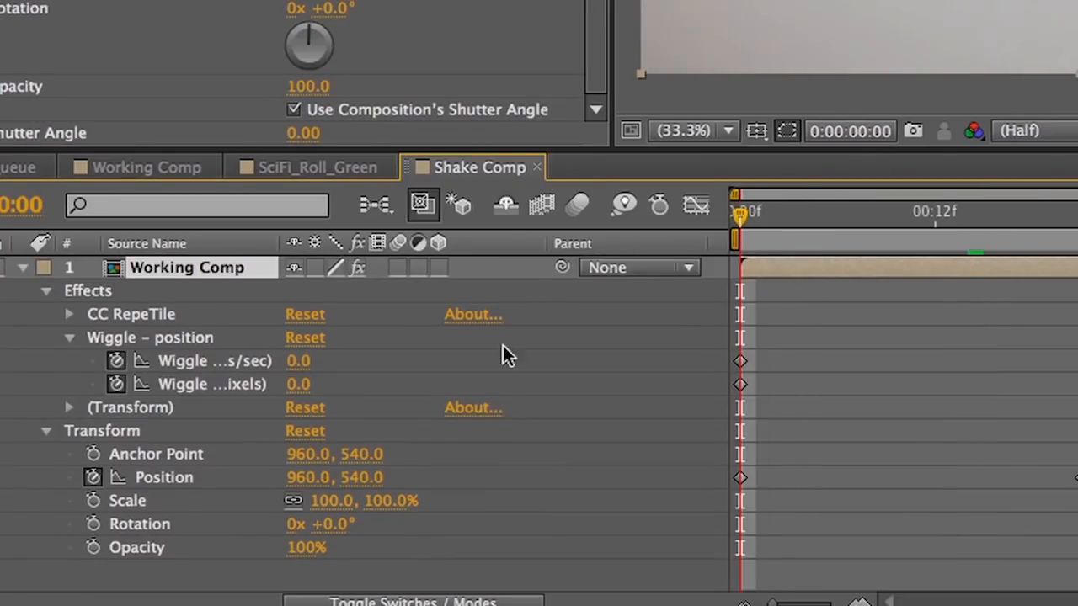
pyautogui.click(93, 524)
pyautogui.press('space')
pyautogui.press('space')
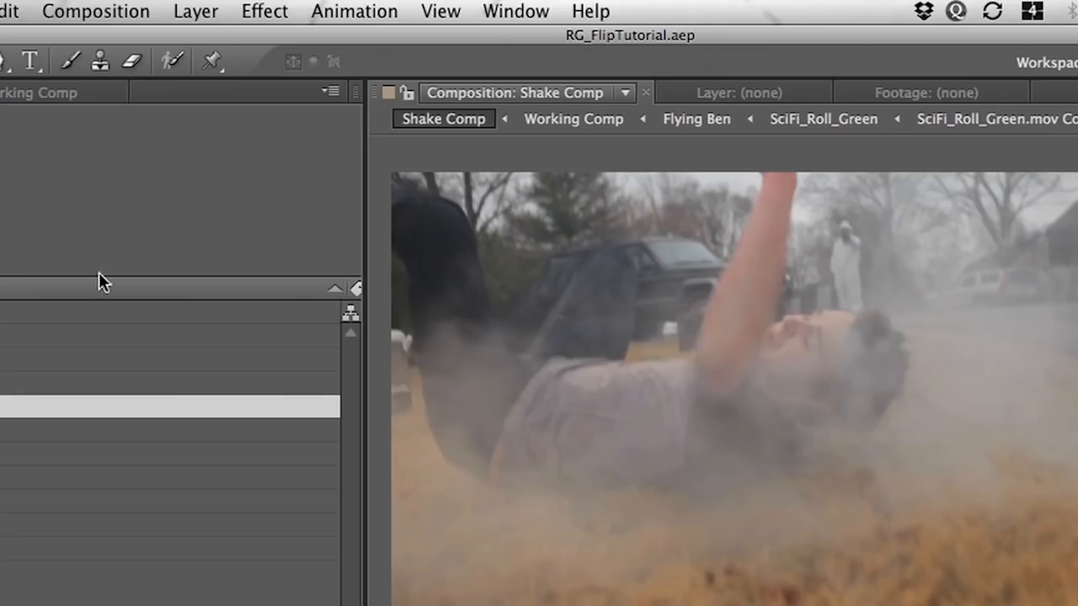
# Add an adjustment layer to Shake Comp and apply the Knoll Light Factory effect to it.
pyautogui.click(193, 10)
pyautogui.moveTo(207, 39)
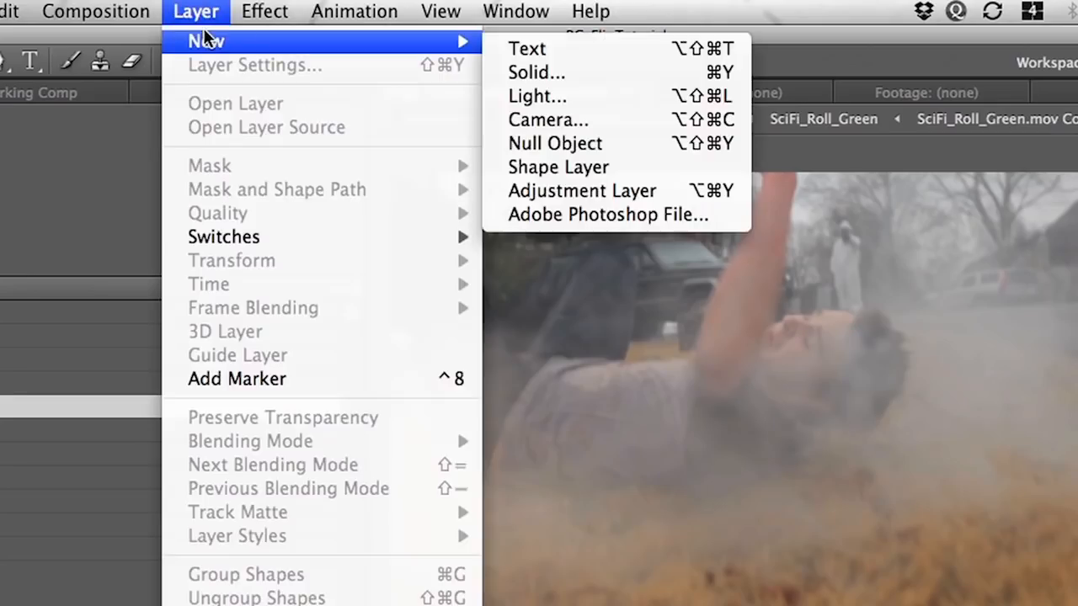
pyautogui.click(645, 191)
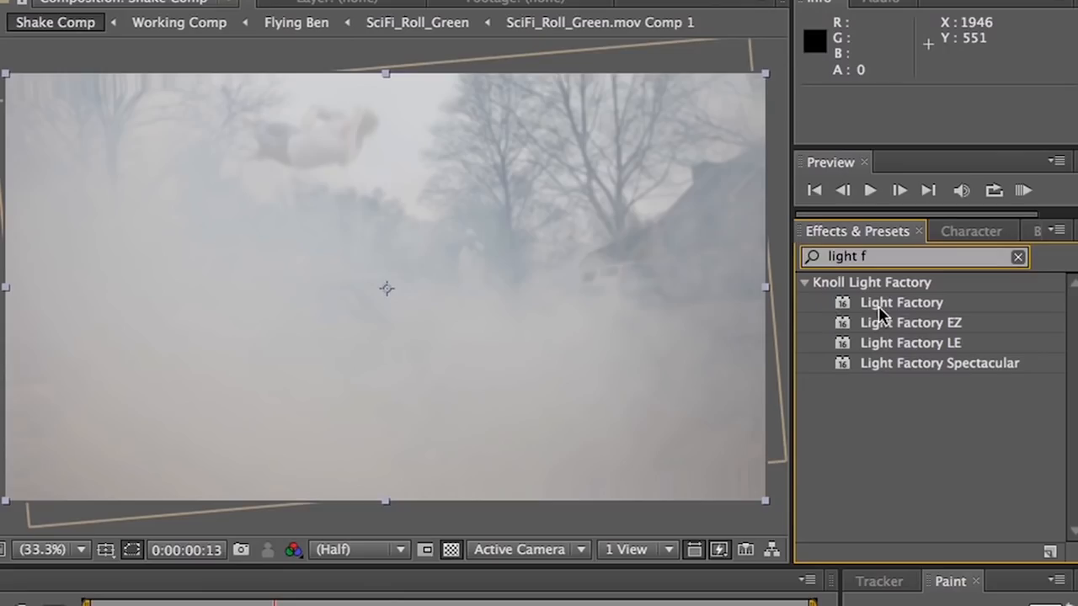
pyautogui.moveTo(901, 303); pyautogui.dragTo(399, 427)
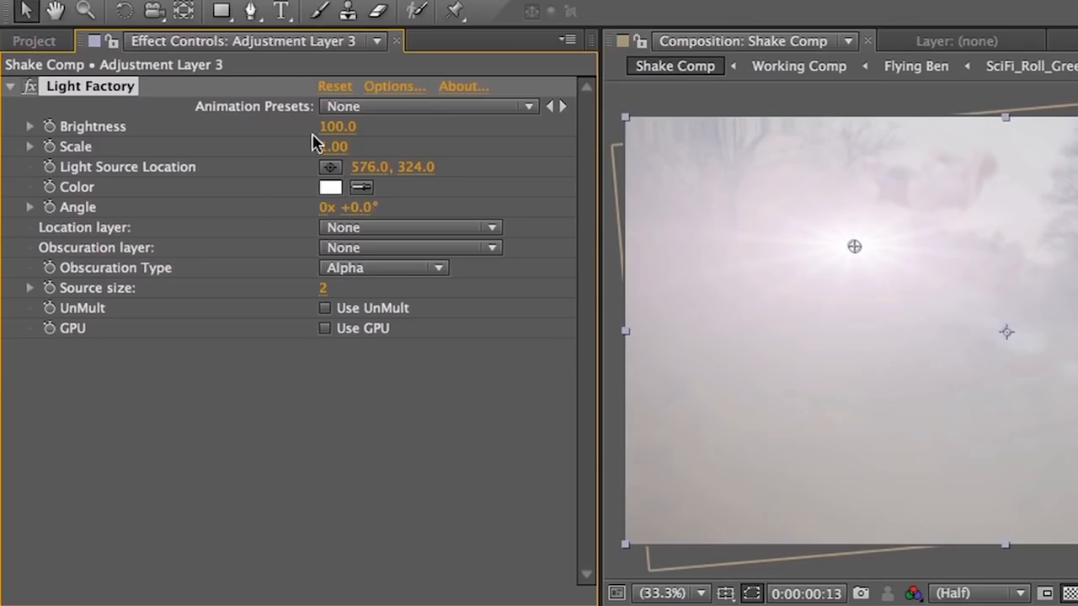
# Load the Omega Man.lfp lens preset into the Light Factory effect.
pyautogui.click(402, 87)
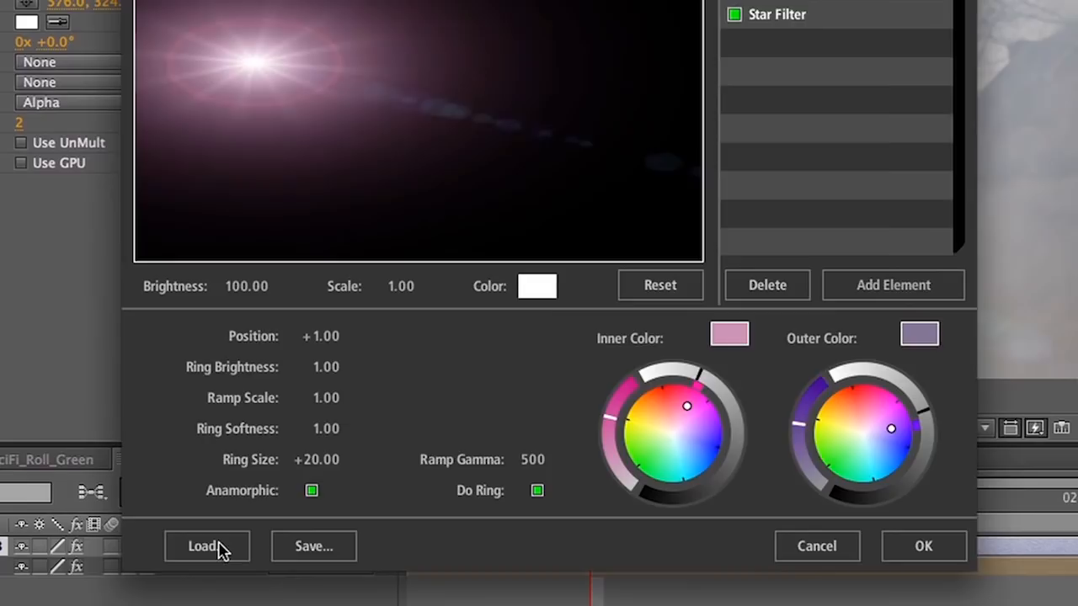
pyautogui.click(218, 543)
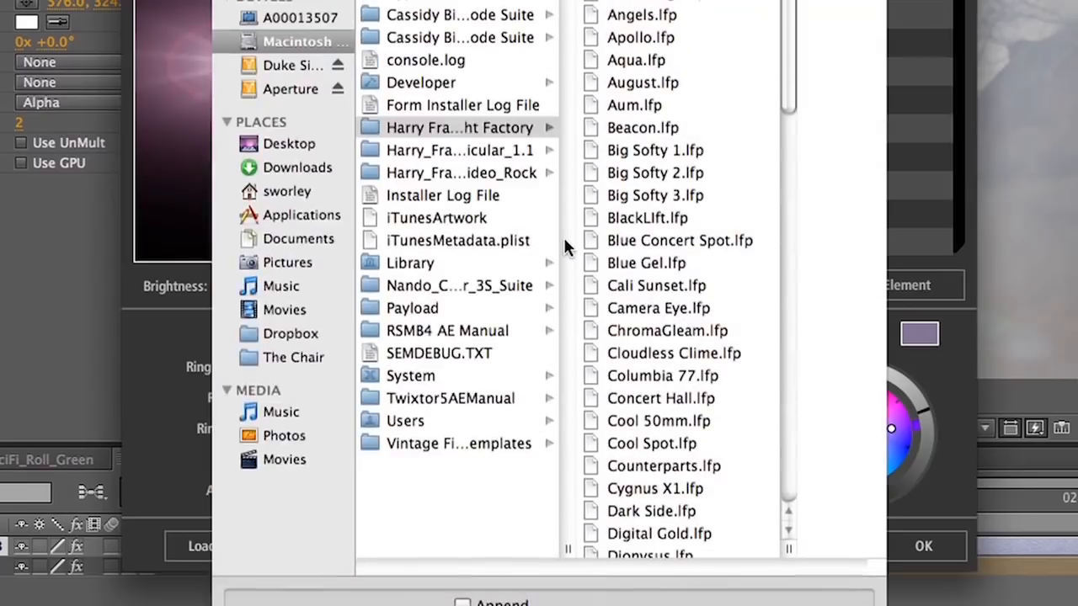
pyautogui.scroll(-10, 657, 219)
pyautogui.click(670, 125)
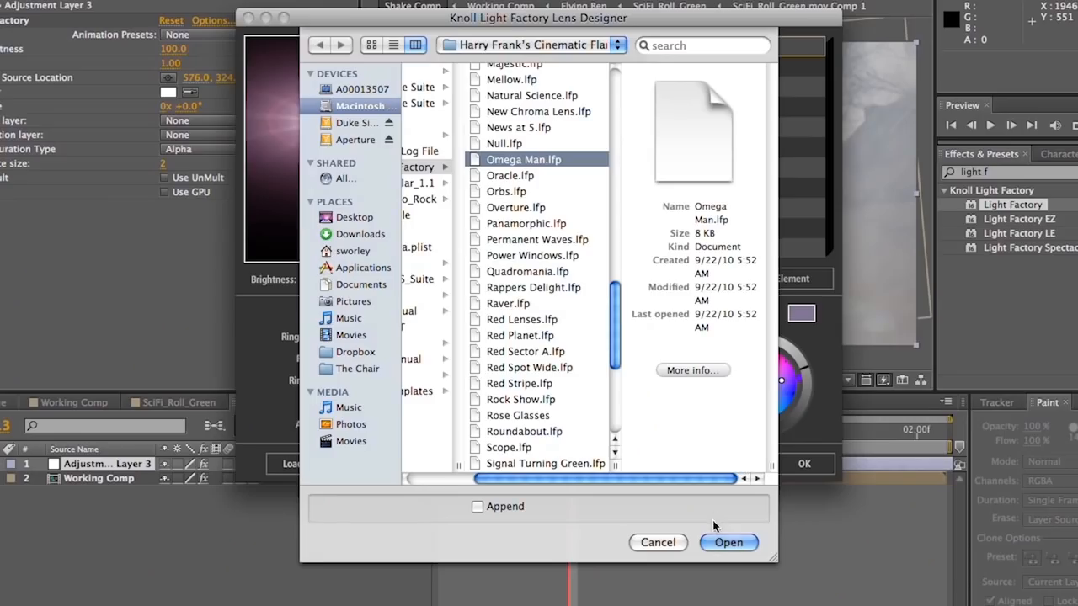
pyautogui.click(722, 542)
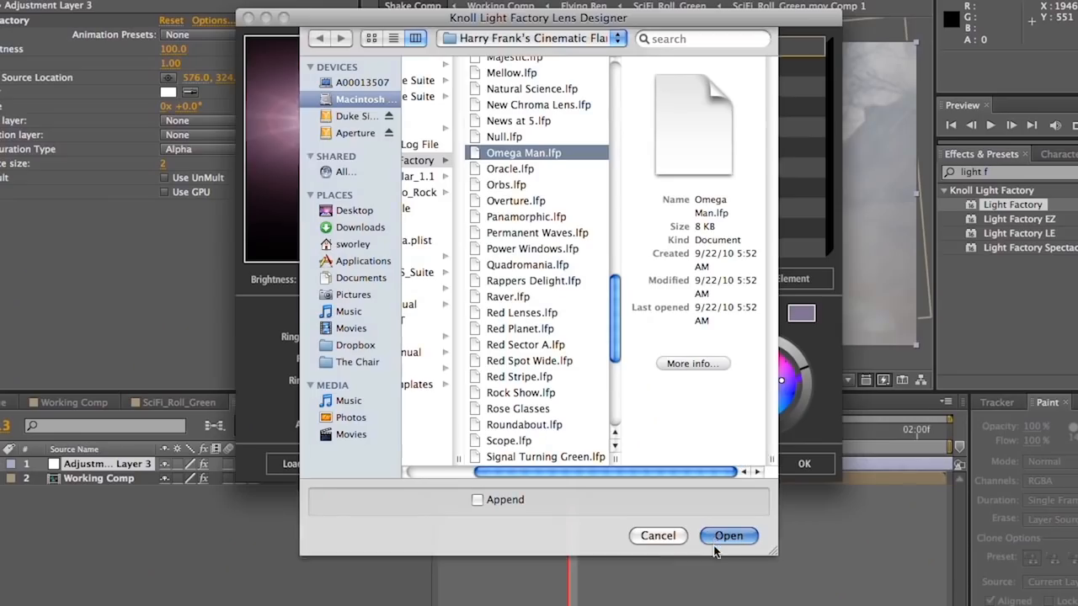
pyautogui.click(810, 465)
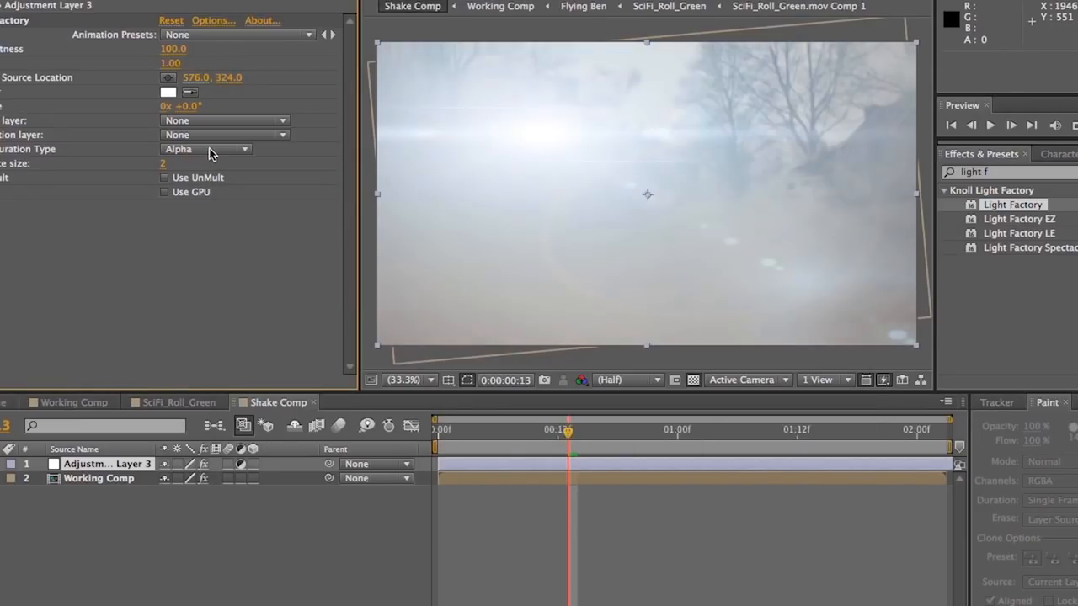
# Place the light source at about -21, 363 and keyframe Light Factory's Brightness, Scale and Light Source Location at frame 11.
pyautogui.click(168, 77)
pyautogui.click(371, 143)
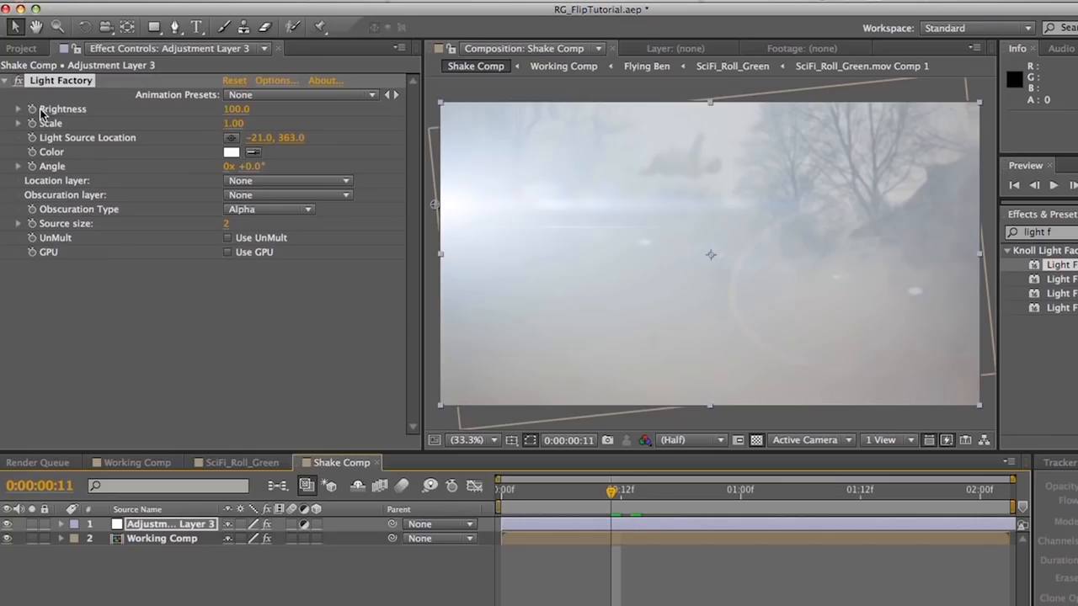
pyautogui.click(48, 175)
pyautogui.click(48, 197)
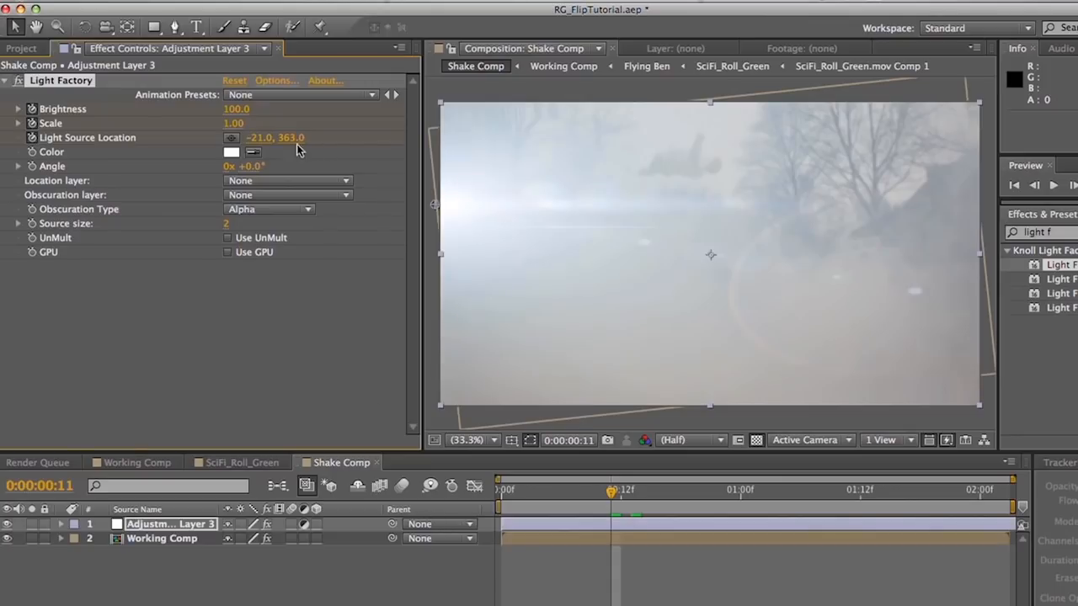
# Set Light Factory's Brightness and Scale to 0 at frame 11.
pyautogui.click(237, 110)
pyautogui.write('0')
pyautogui.press('Return')
pyautogui.click(234, 123)
pyautogui.write('0')
pyautogui.press('Return')
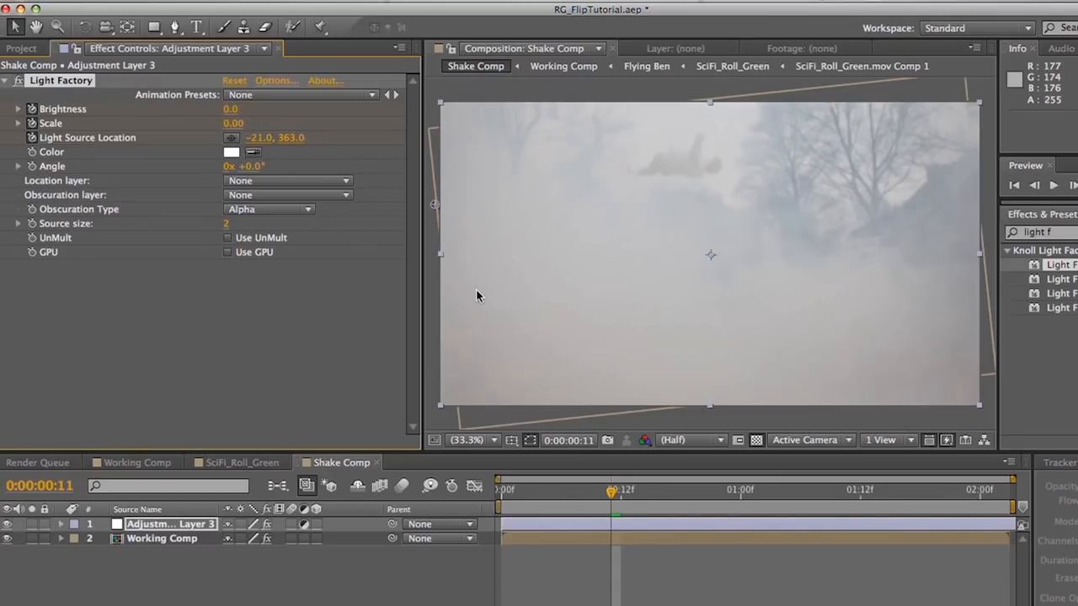
# At frame 13, set Light Factory's Brightness to 100 and Scale to 2.
pyautogui.moveTo(612, 494); pyautogui.dragTo(632, 494)
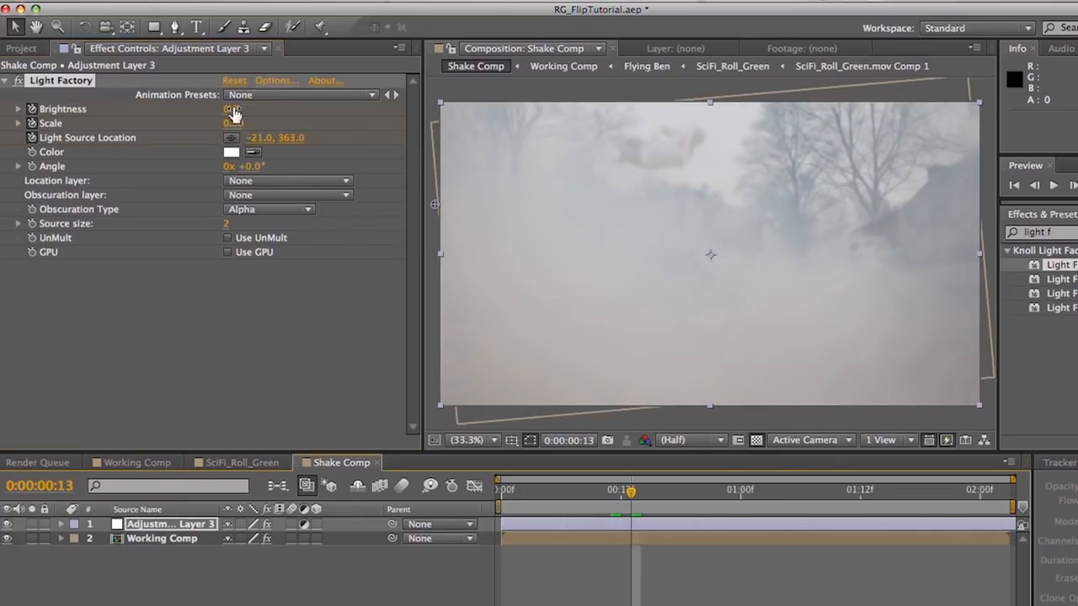
pyautogui.click(234, 114)
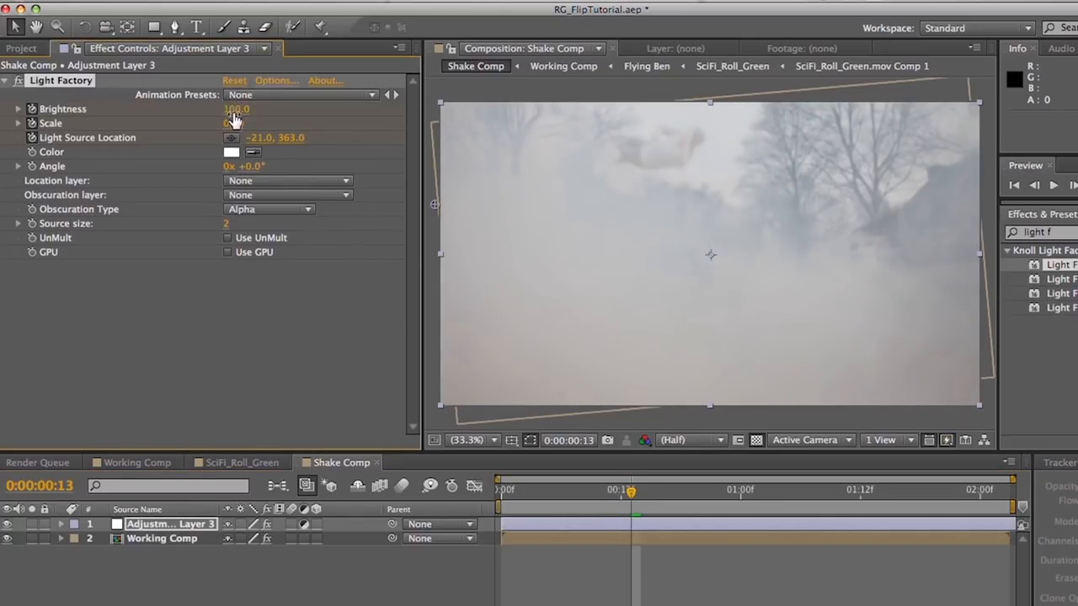
pyautogui.click(233, 124)
pyautogui.write('2')
pyautogui.press('Return')
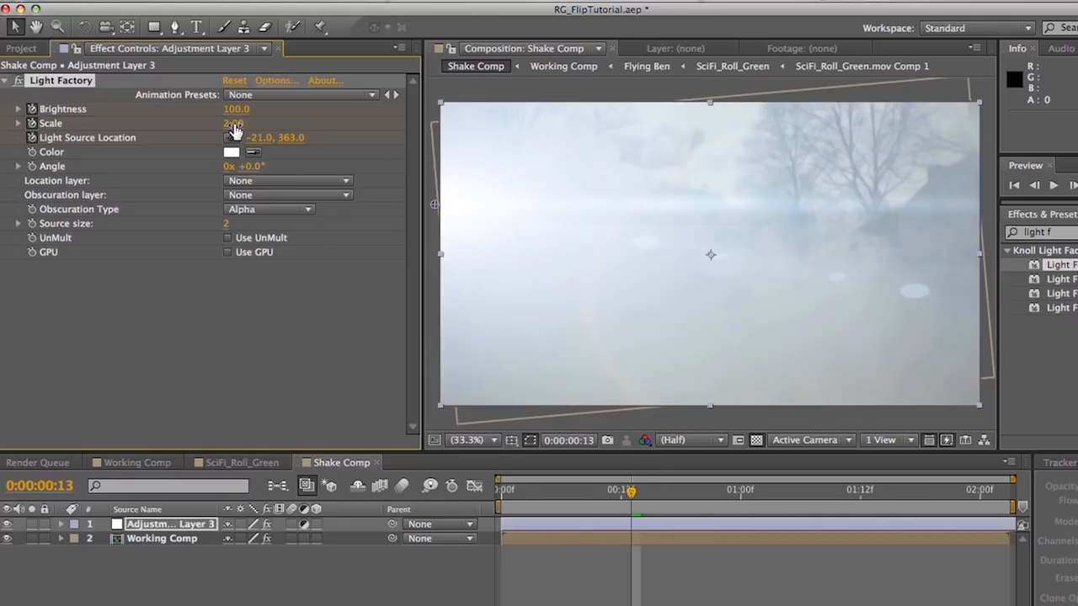
# At frame 22, set Light Factory's Brightness to 0 and move the light source to -259, 544.
pyautogui.moveTo(680, 503); pyautogui.dragTo(718, 498)
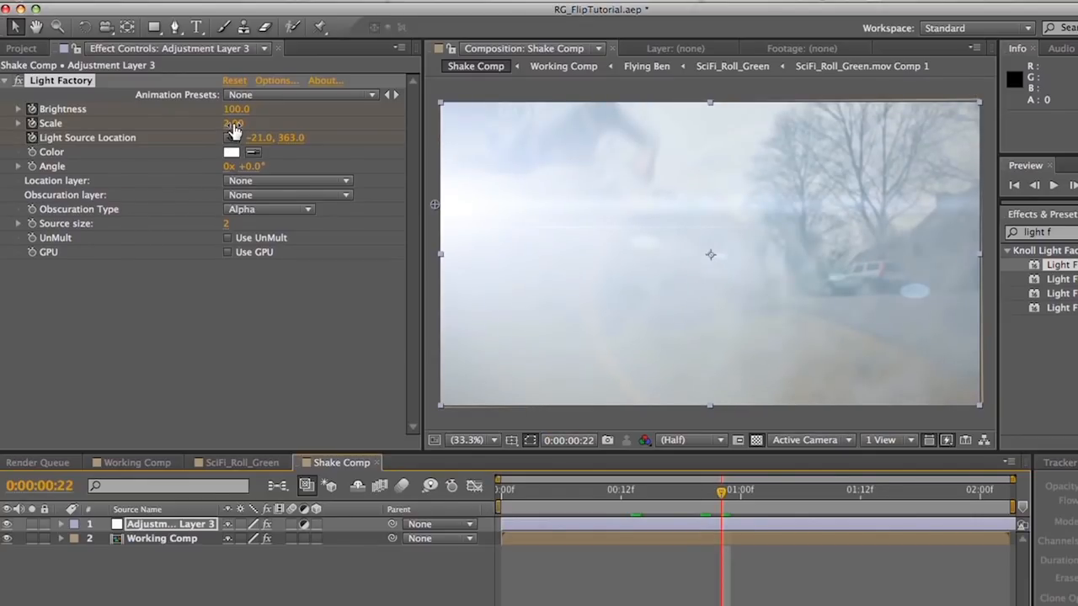
pyautogui.click(235, 108)
pyautogui.write('0')
pyautogui.press('Return')
pyautogui.moveTo(262, 148); pyautogui.dragTo(161, 147)
pyautogui.moveTo(308, 135); pyautogui.dragTo(305, 137)
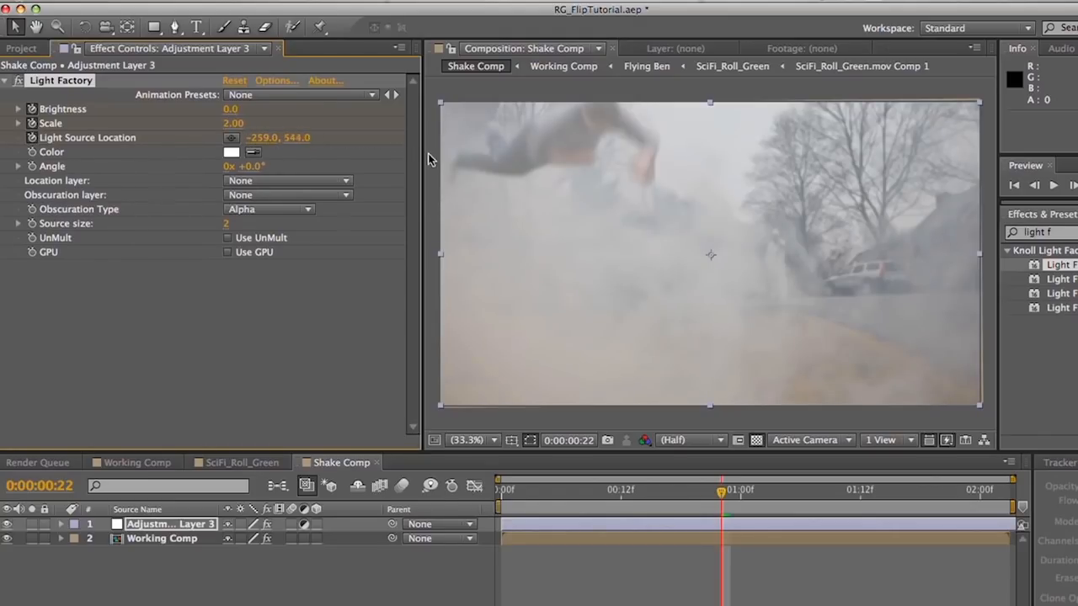
# Preview the animated light flash in Shake Comp and save the project.
pyautogui.click(650, 493)
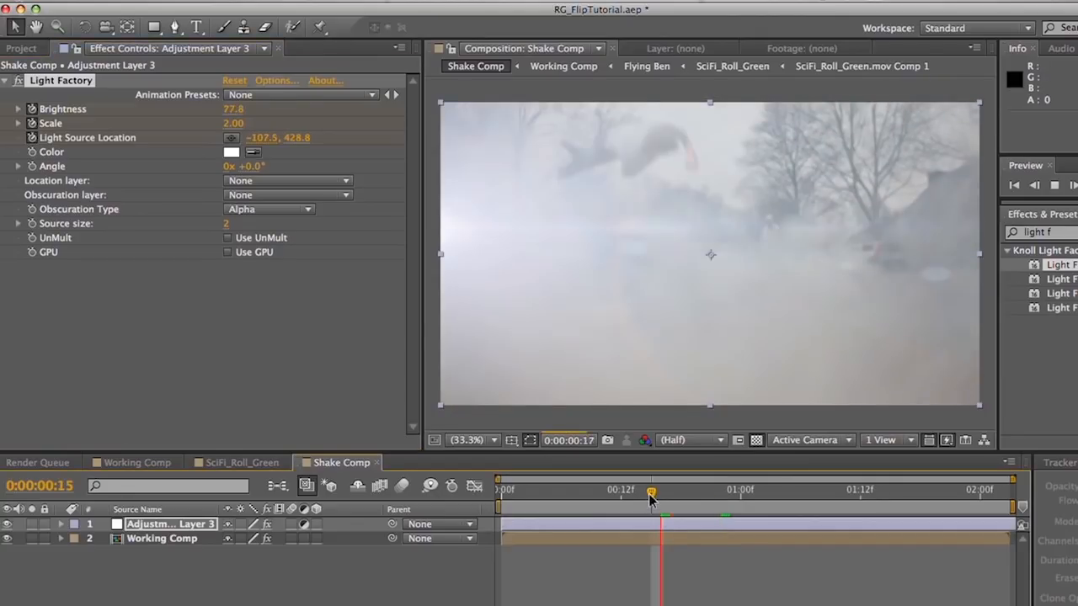
pyautogui.press('space')
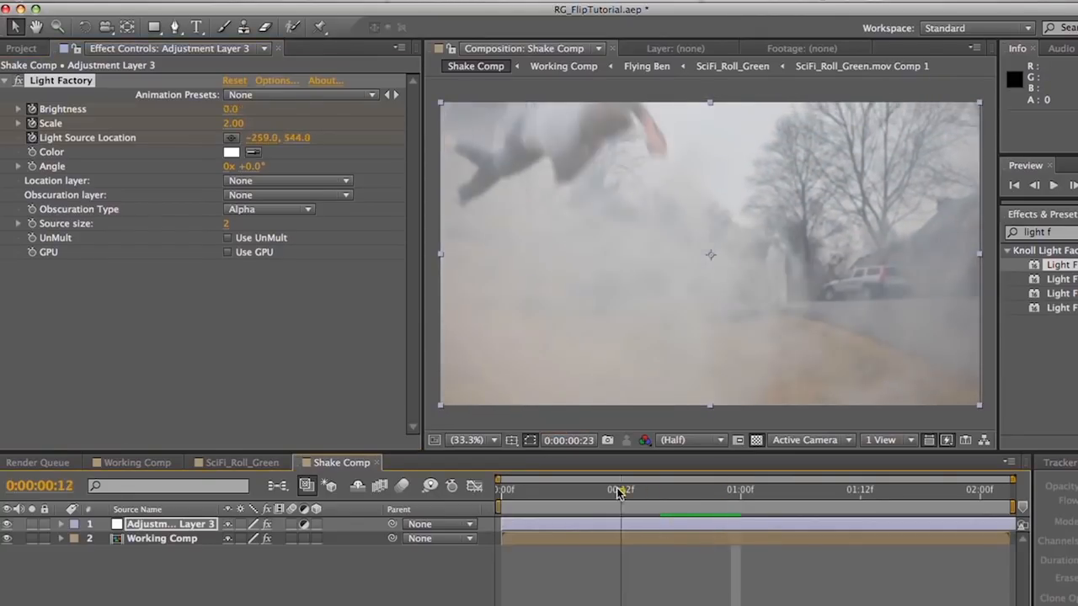
pyautogui.click(571, 493)
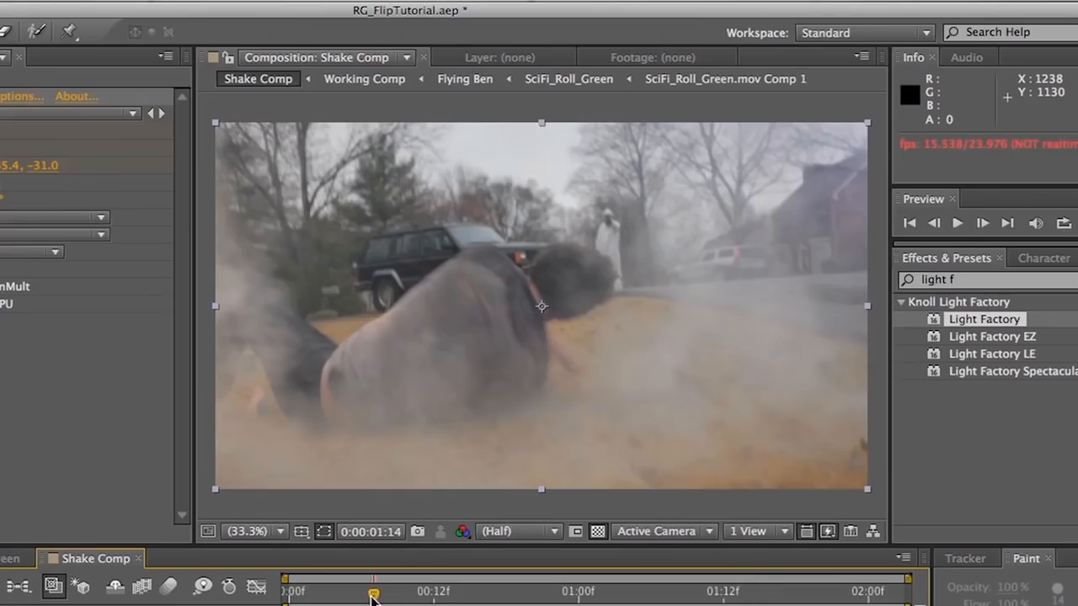
pyautogui.press('space')
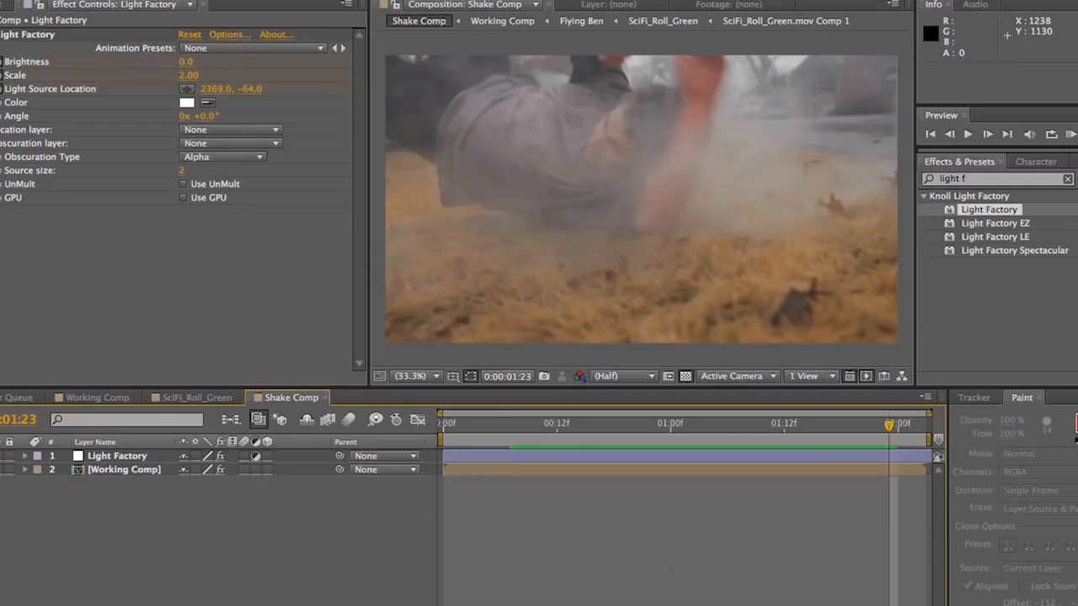
pyautogui.press('cmd+s')
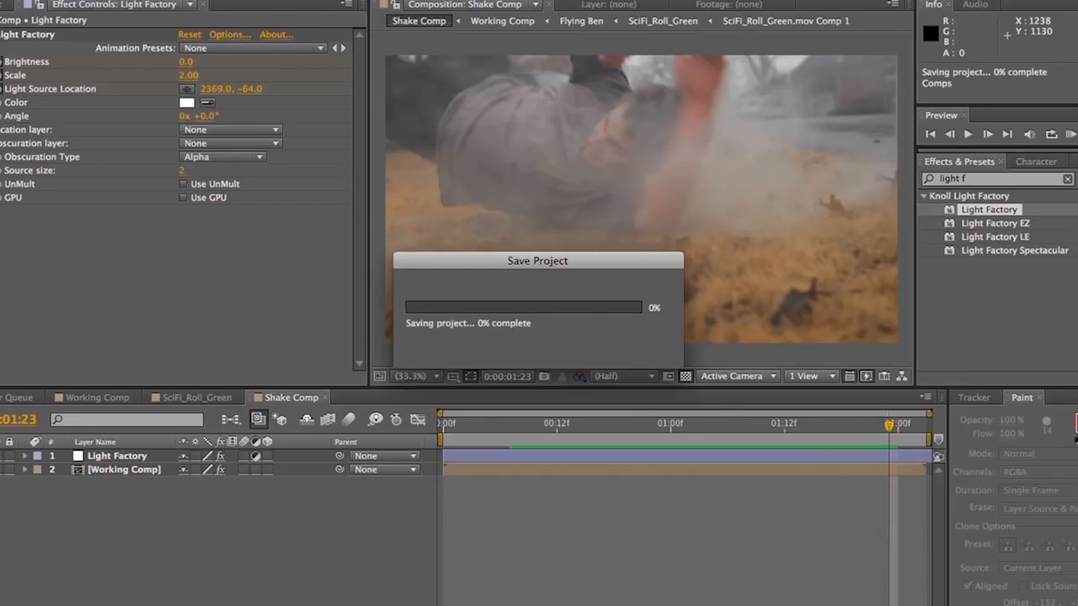
# Add an adjustment layer named Mojo to Shake Comp and apply the Magic Bullet Mojo effect to it.
pyautogui.click(336, 15)
pyautogui.moveTo(368, 51)
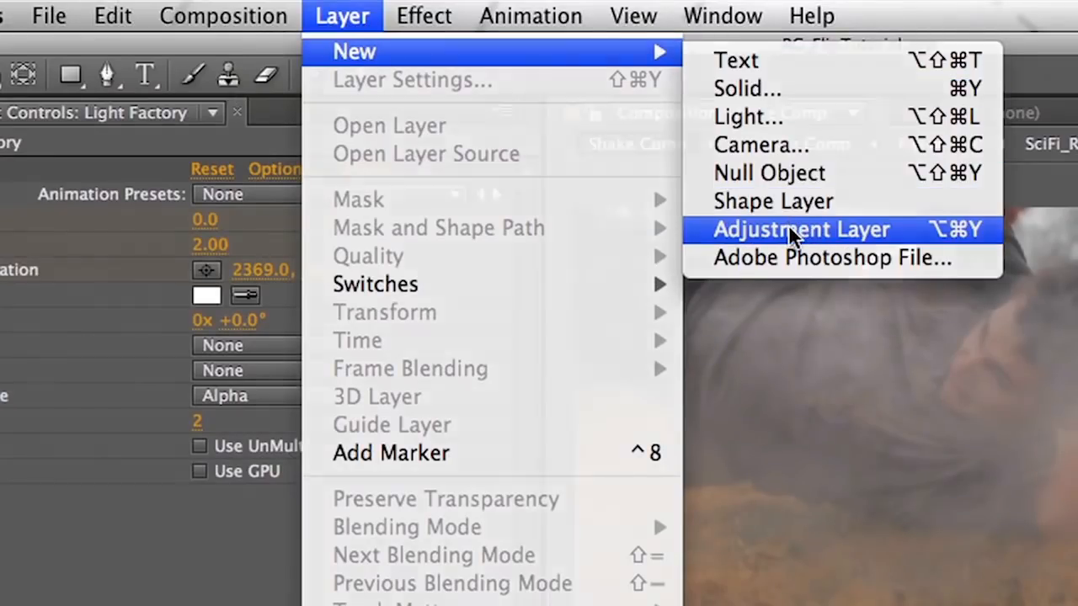
pyautogui.click(788, 227)
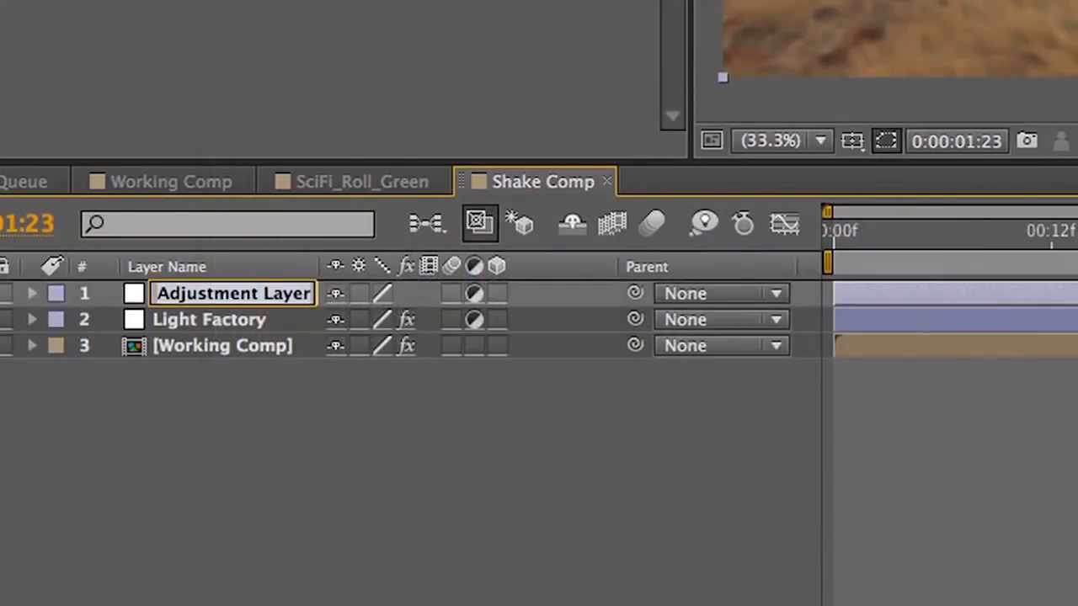
pyautogui.write('Mojo')
pyautogui.press('Return')
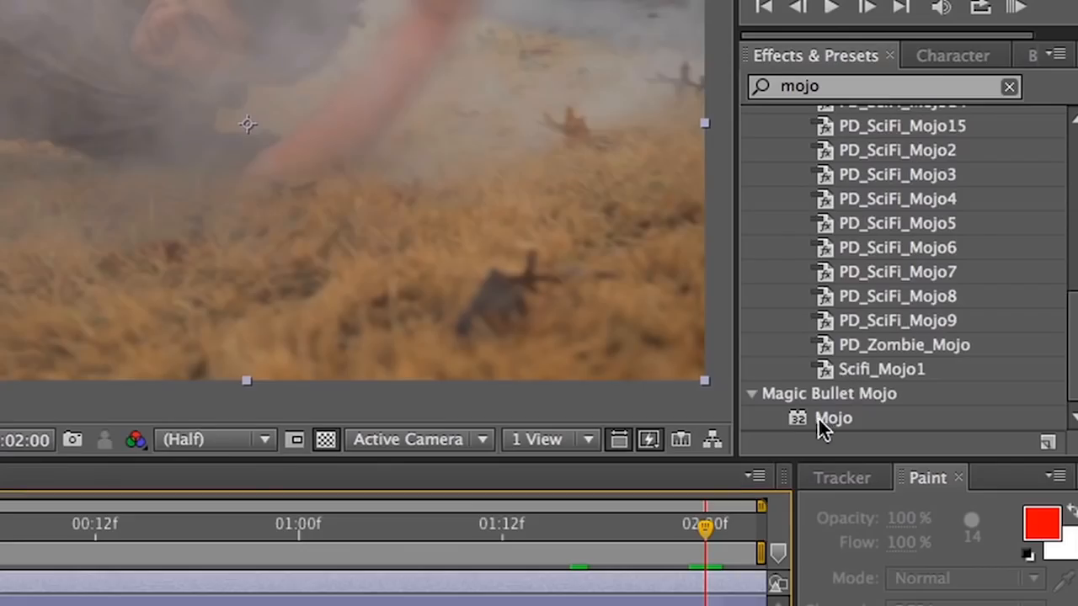
pyautogui.moveTo(818, 418); pyautogui.dragTo(219, 360)
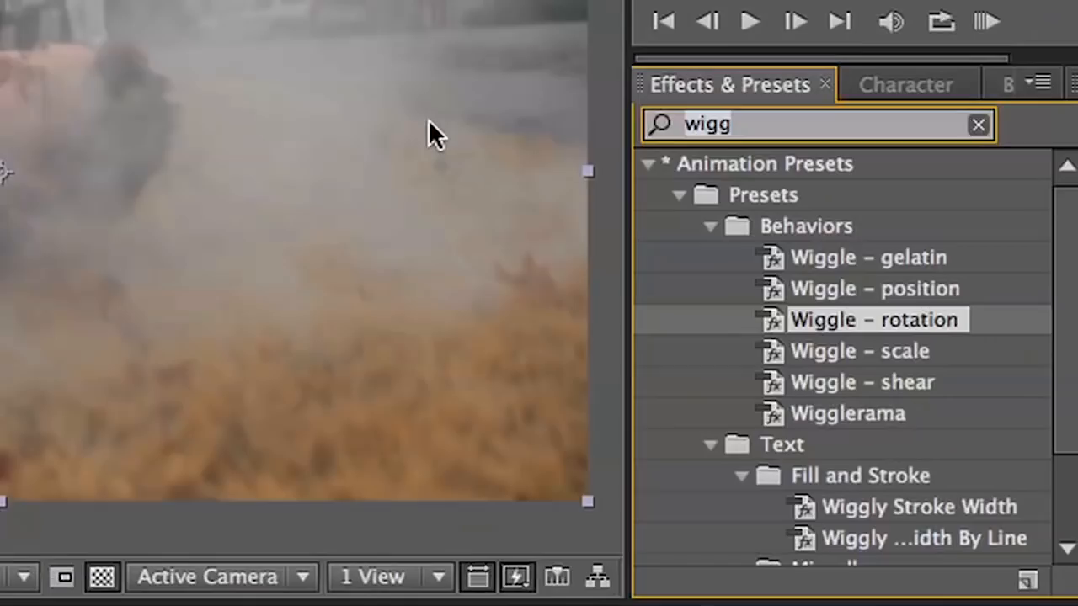
# Apply the Magic Bullet Looks effect to the adjustment layer and open its look editor.
pyautogui.write('looks')
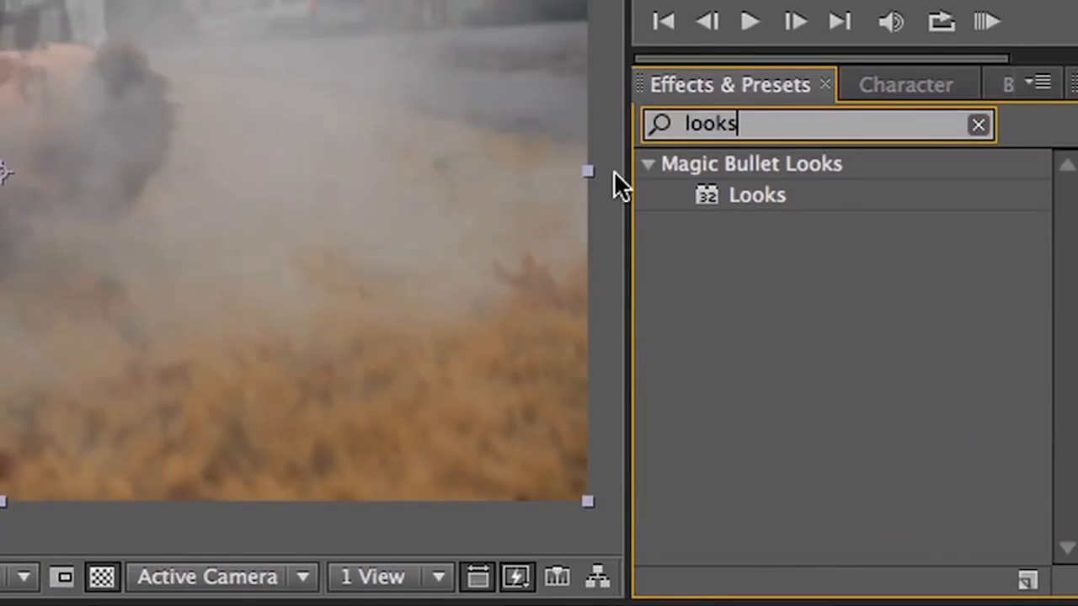
pyautogui.moveTo(754, 204); pyautogui.dragTo(192, 601)
pyautogui.click(52, 135)
pyautogui.click(243, 217)
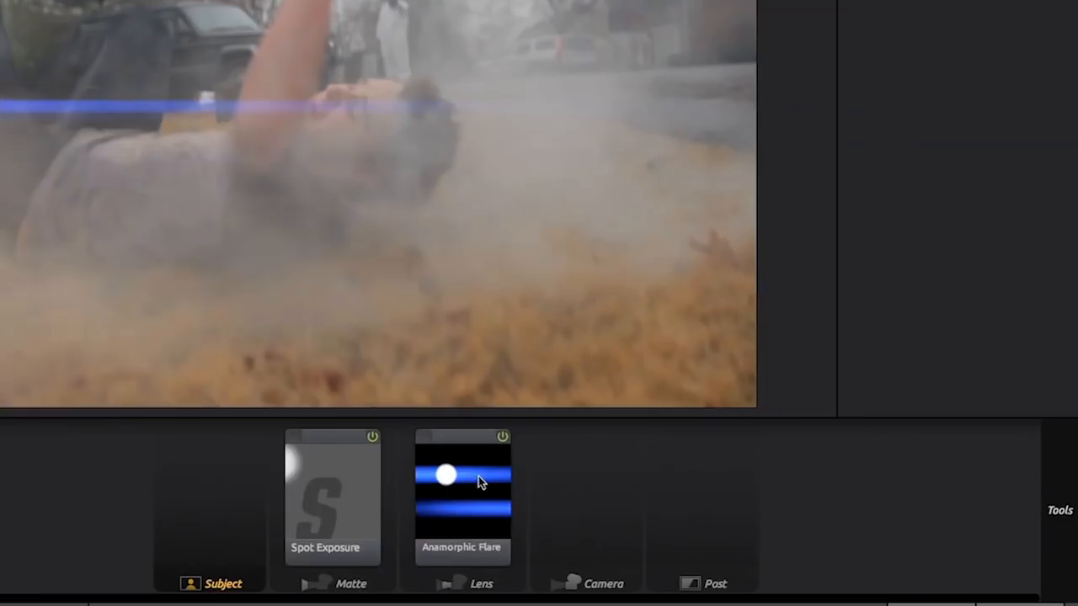
# Adjust the color of the Anamorphic Flare in the look's Lens stage.
pyautogui.click(510, 509)
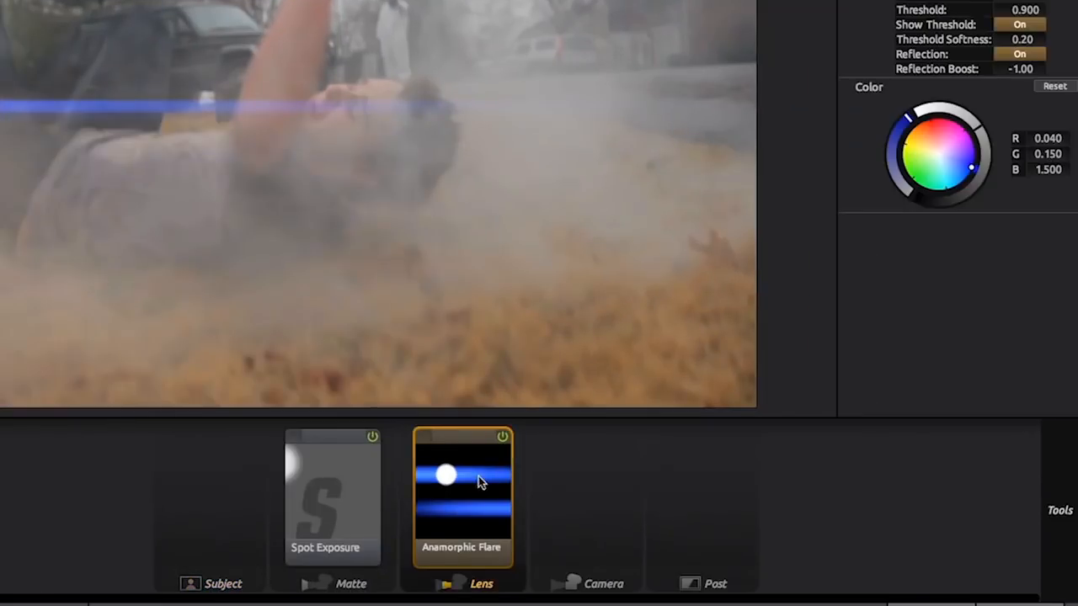
pyautogui.click(942, 155)
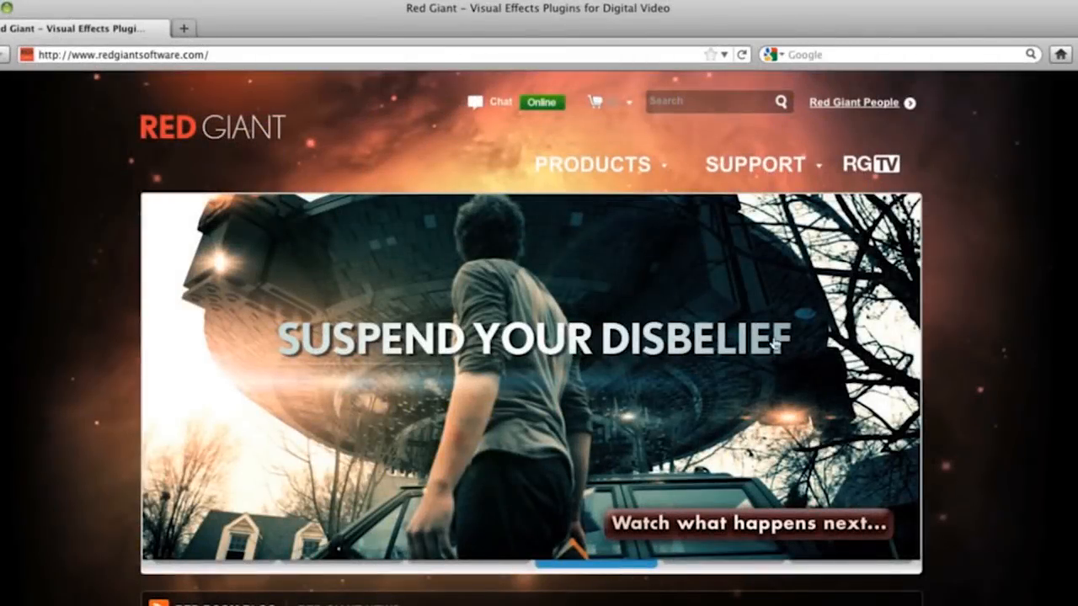
# In the web browser, open the Trapcode Suite page on the Red Giant site and its free trial form.
pyautogui.moveTo(649, 175)
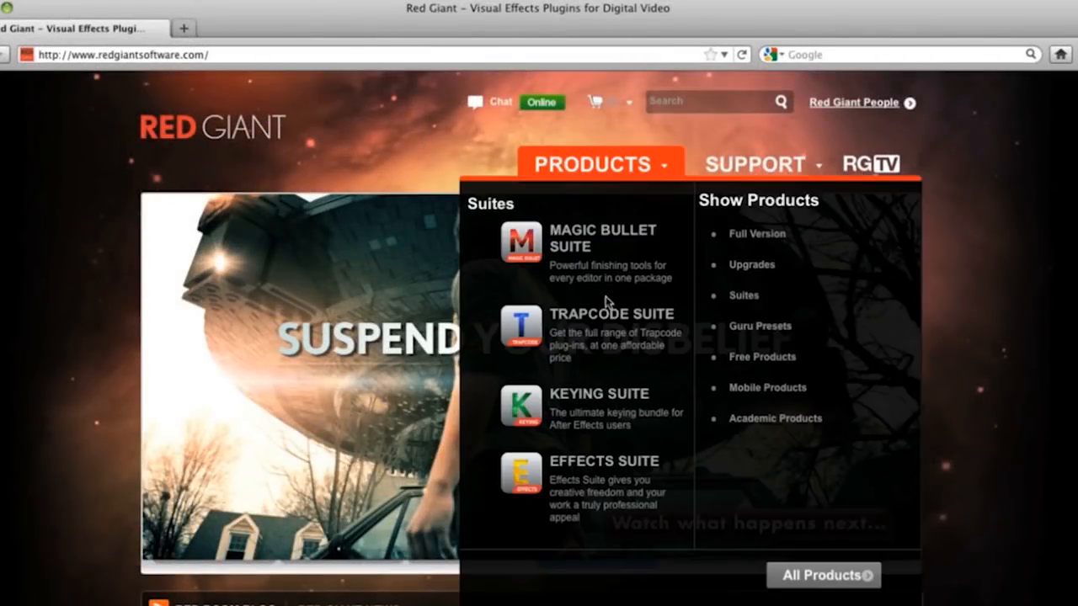
pyautogui.click(607, 315)
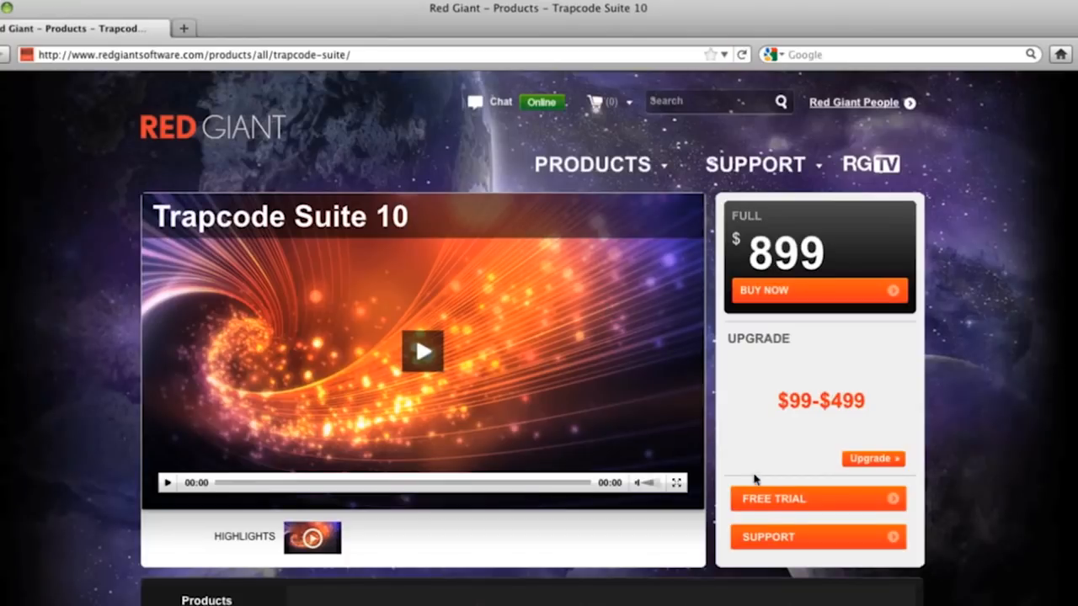
pyautogui.click(778, 505)
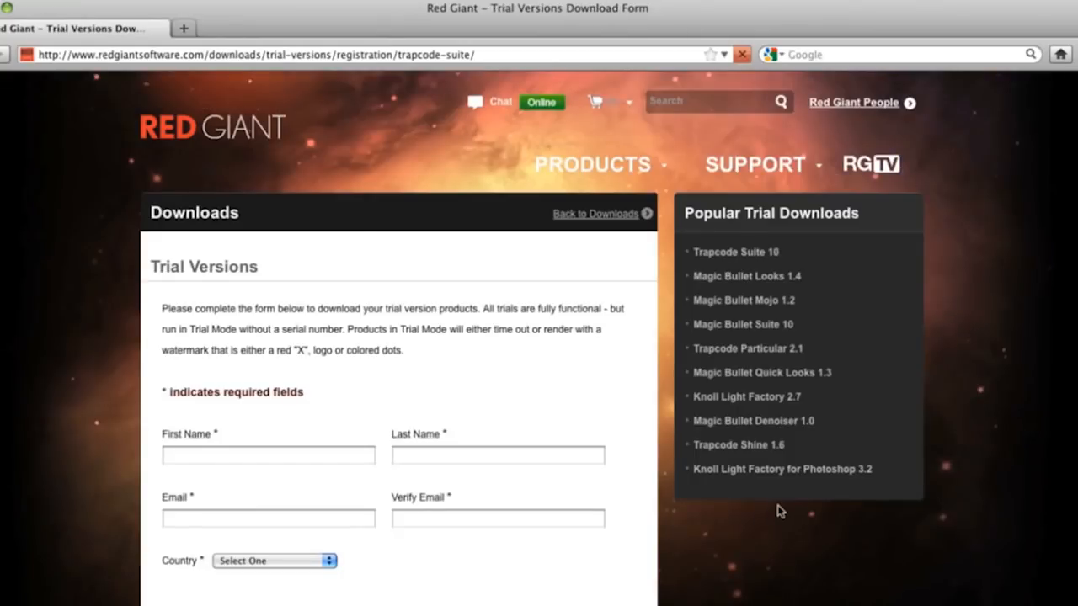